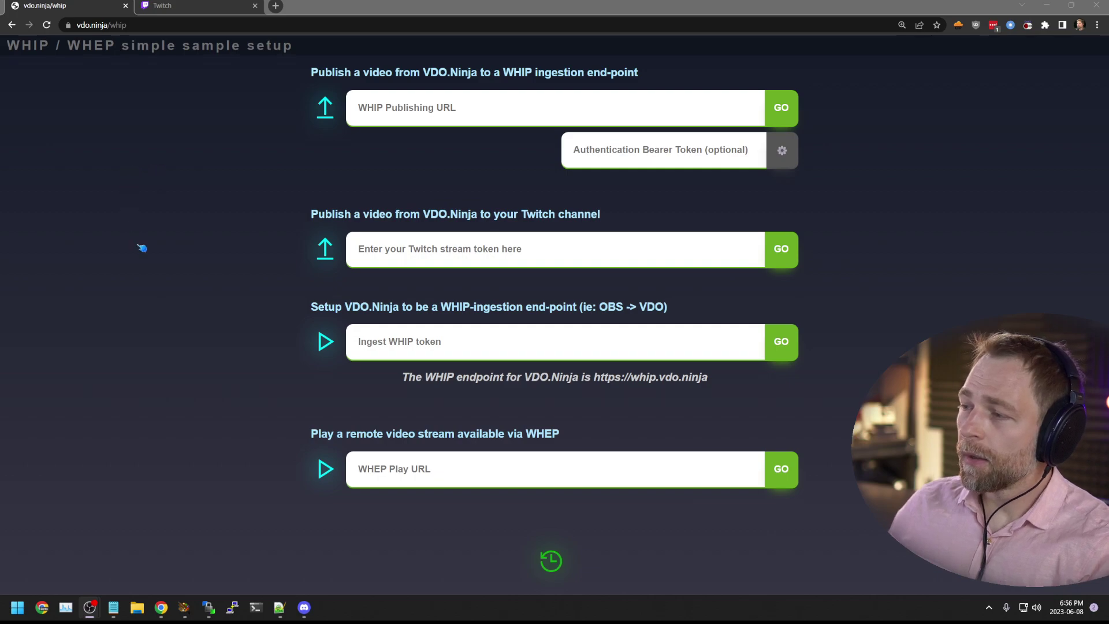
left_click(137, 309)
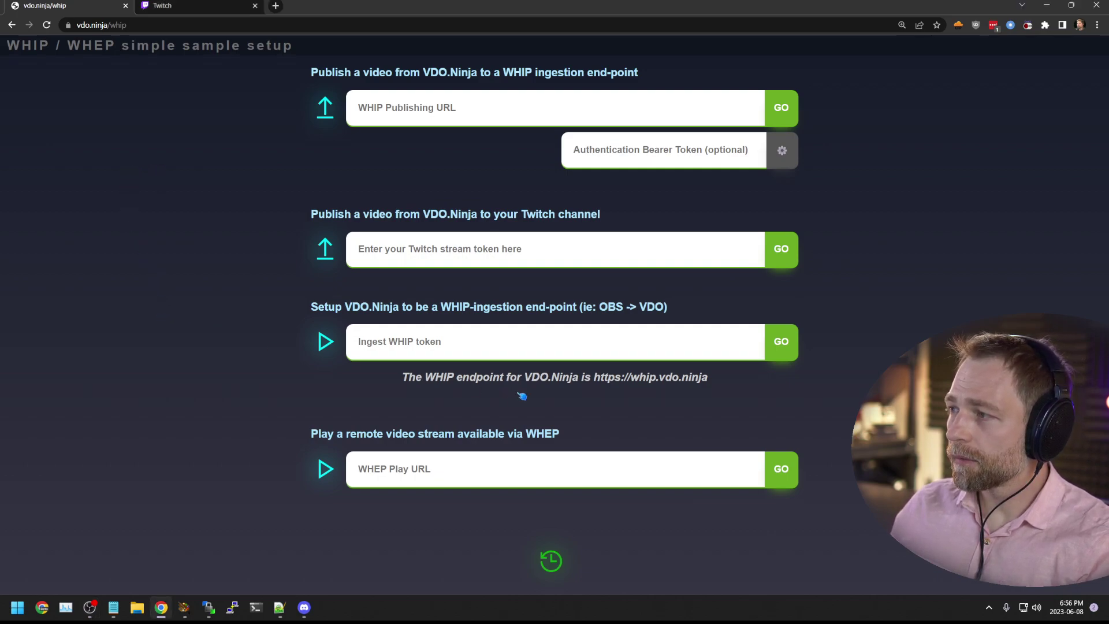
left_click(410, 344)
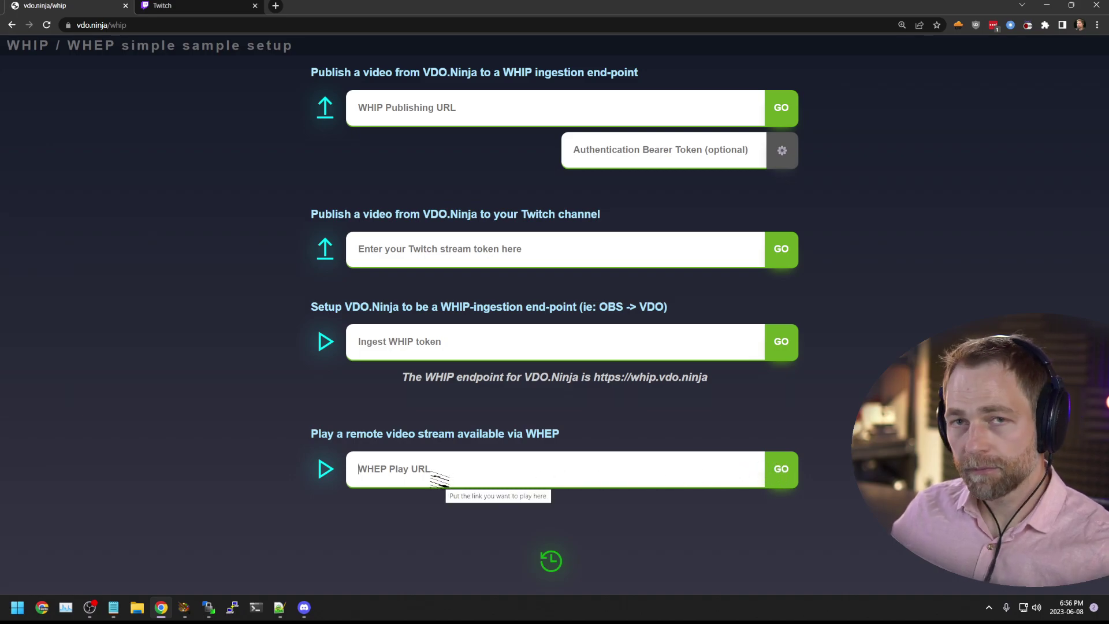
left_click(420, 117)
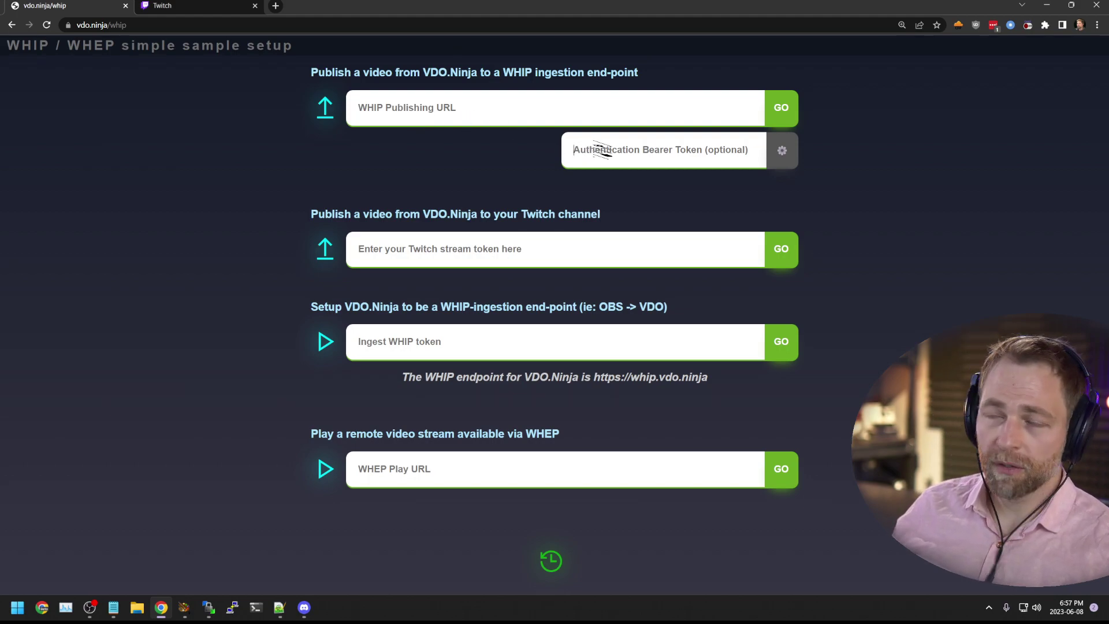
left_click(397, 107)
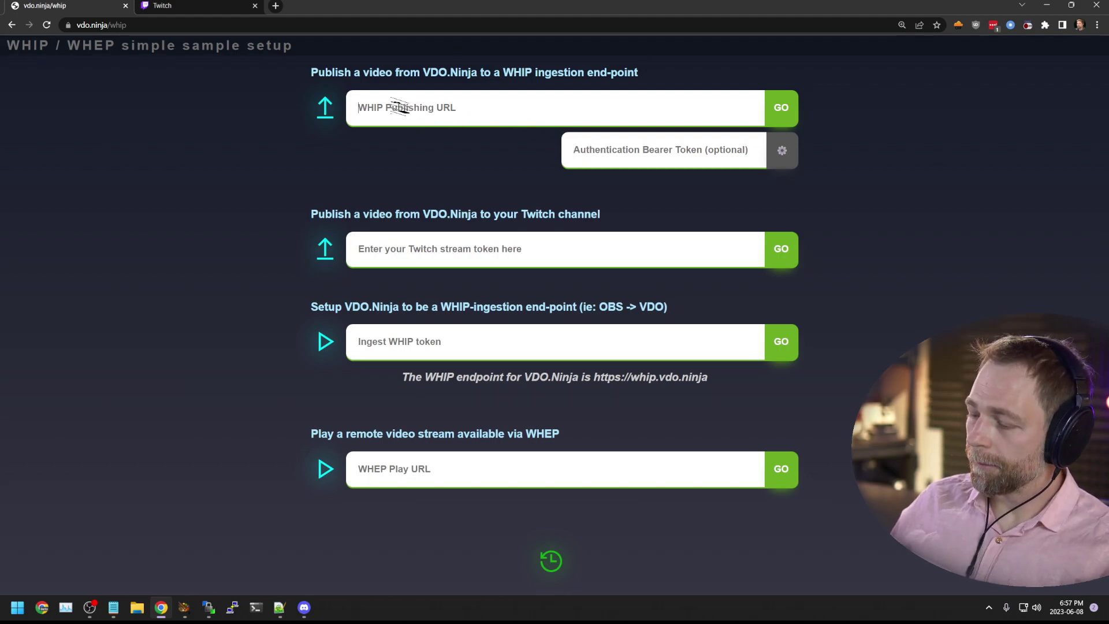
type("https://g.webrtc.live-video.net:4443/v2/offer")
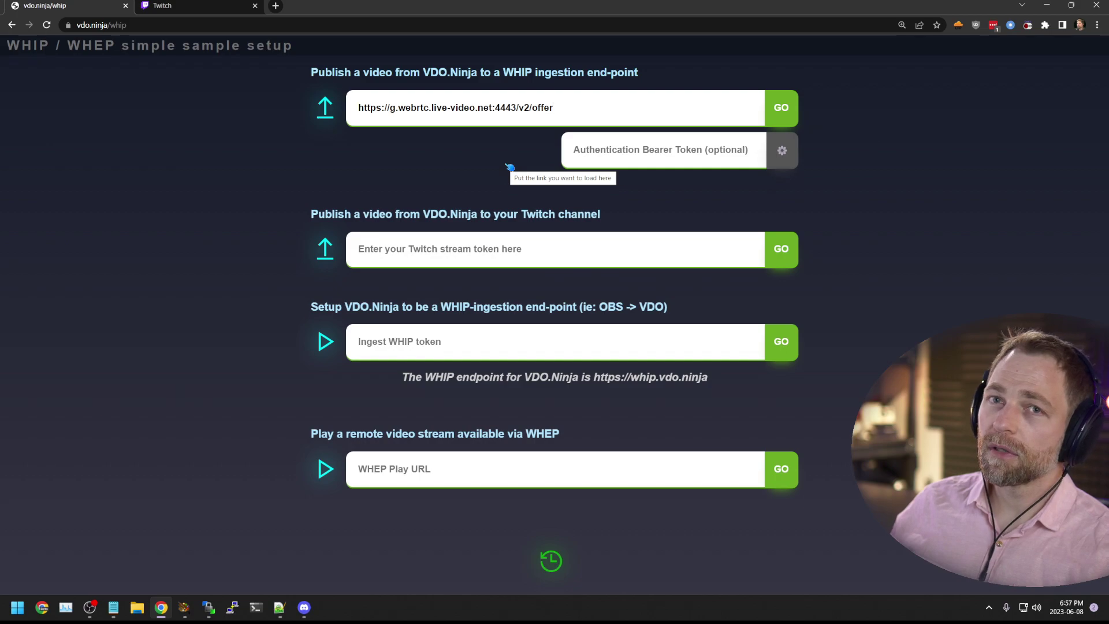
left_click_drag(390, 109, 656, 116)
key("ctrl+c")
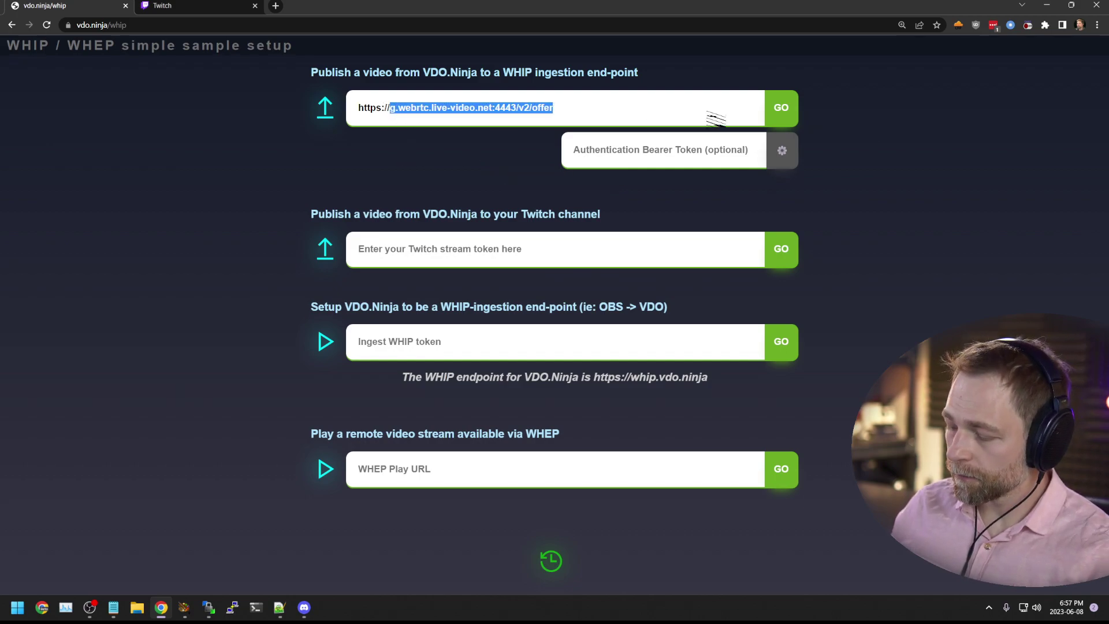
type("twitch.vdo.ninja")
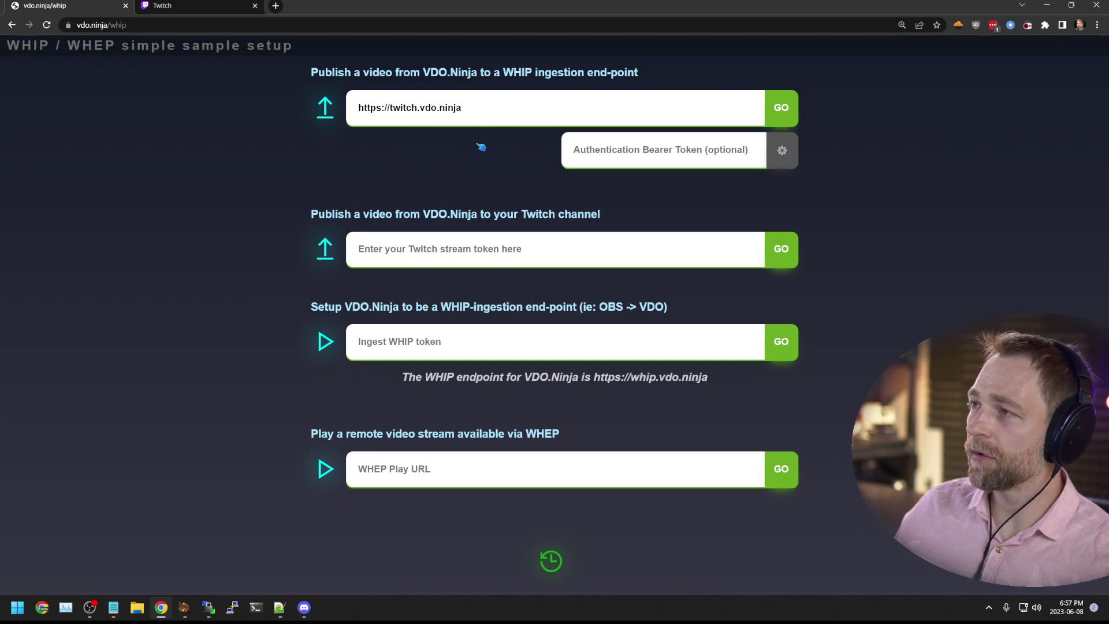
left_click(655, 151)
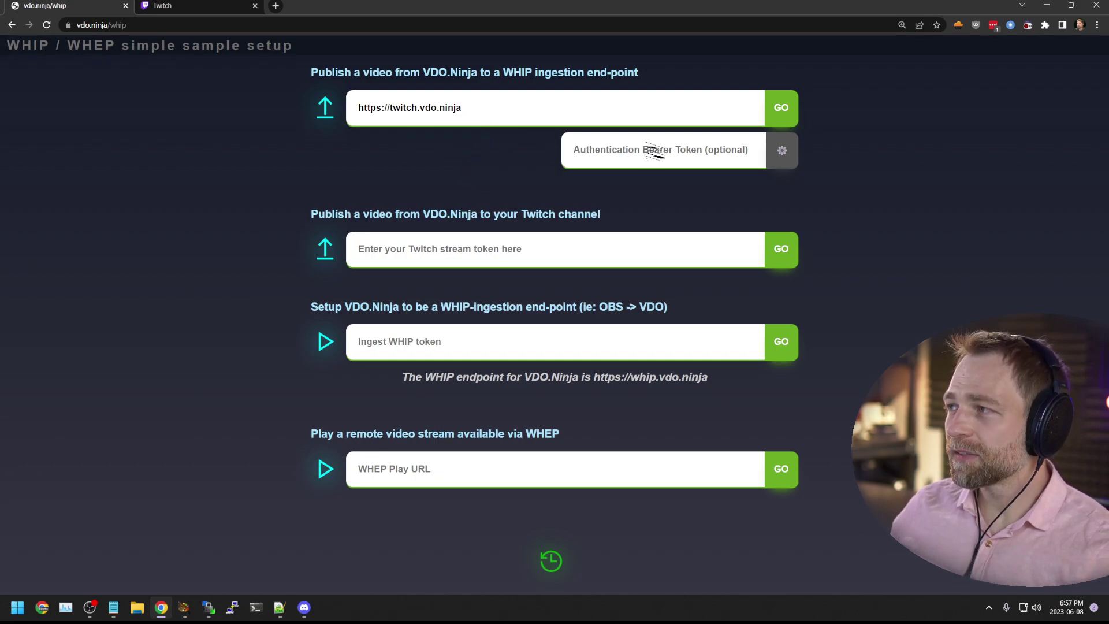
left_click(655, 152)
type("test")
key("BackSpace")
key("BackSpace")
key("BackSpace")
key("BackSpace")
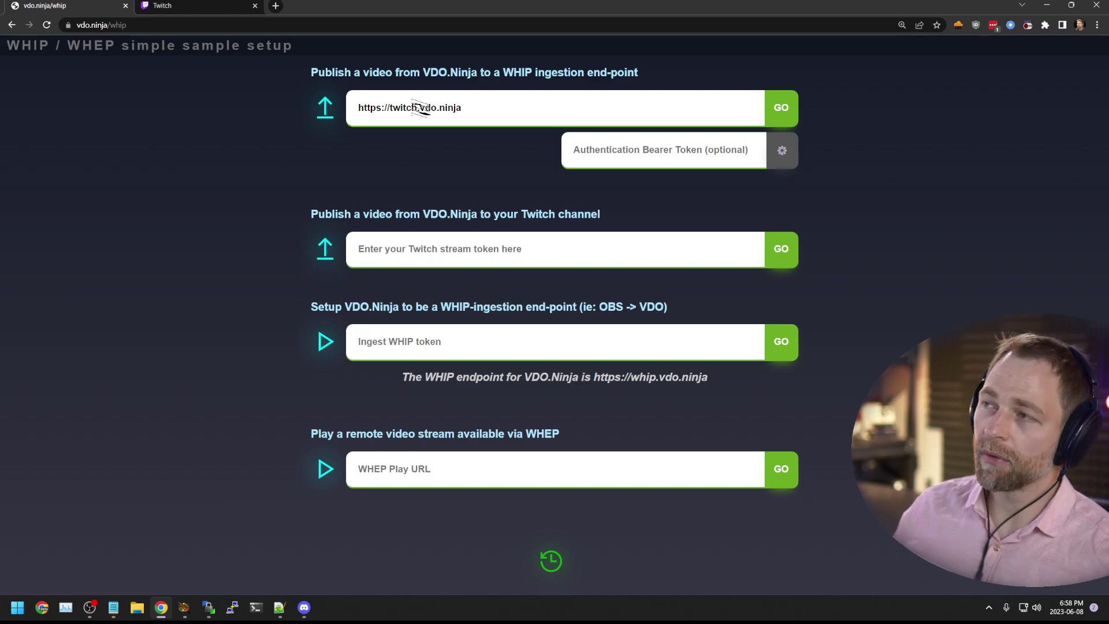
key("ctrl+a")
key("ctrl+v")
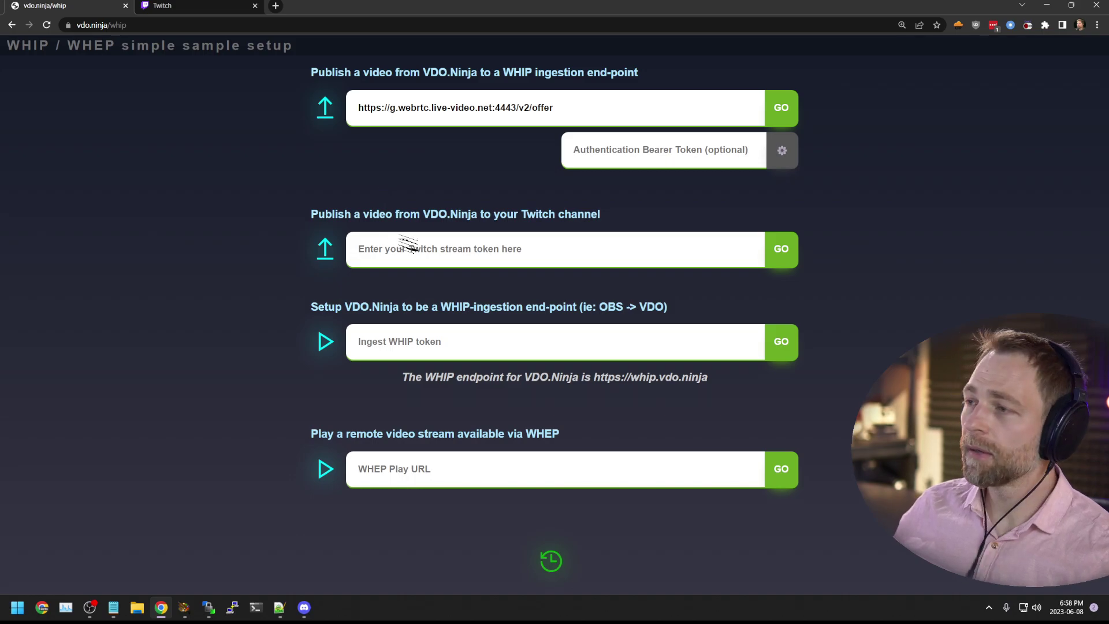
left_click_drag(319, 214, 609, 224)
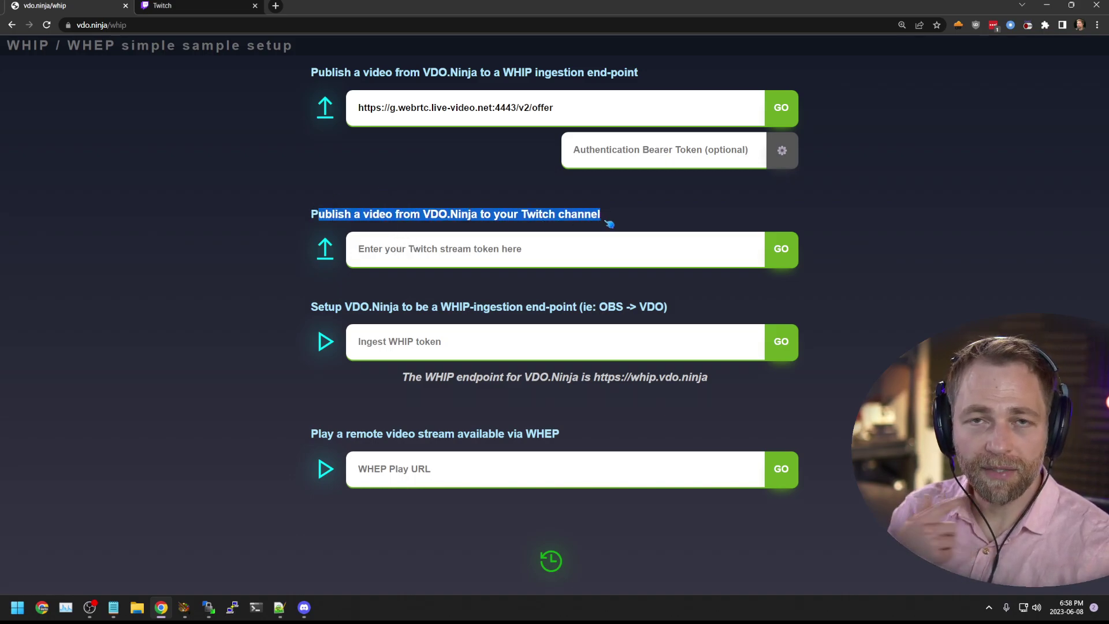
triple_click(525, 110)
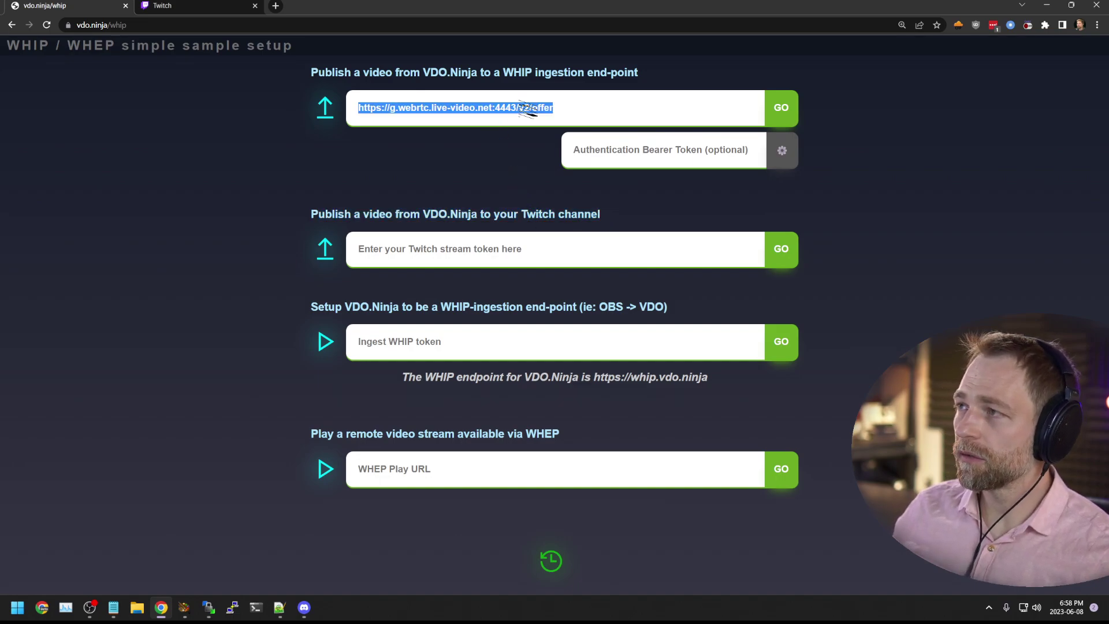
key("BackSpace")
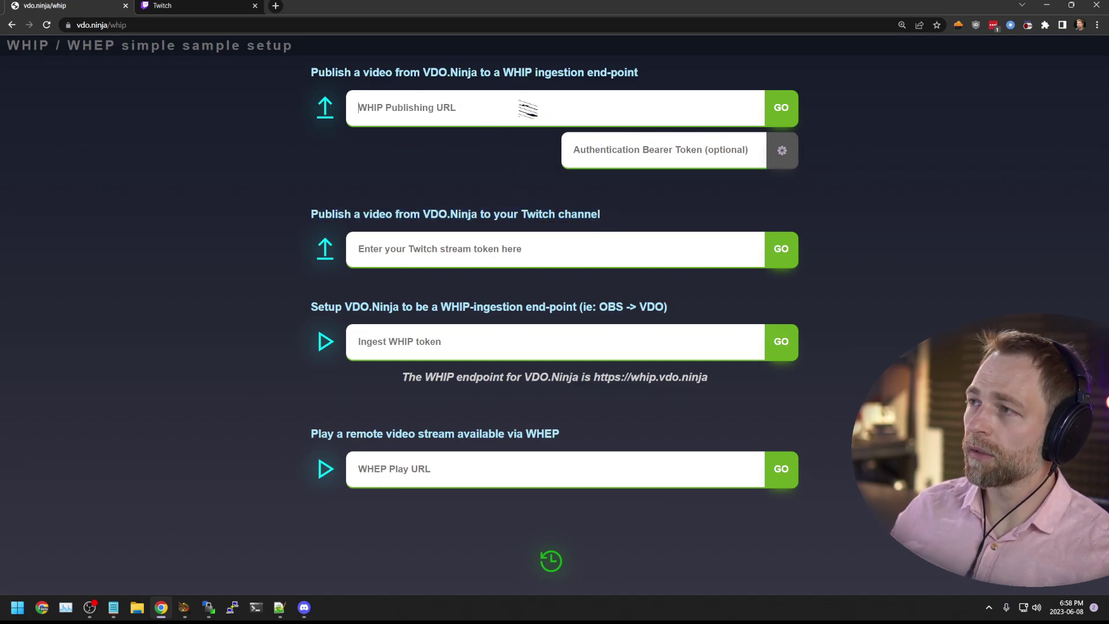
Copy the primary stream key from Twitch's Settings > Stream page, then return to vdo.ninja
left_click(418, 250)
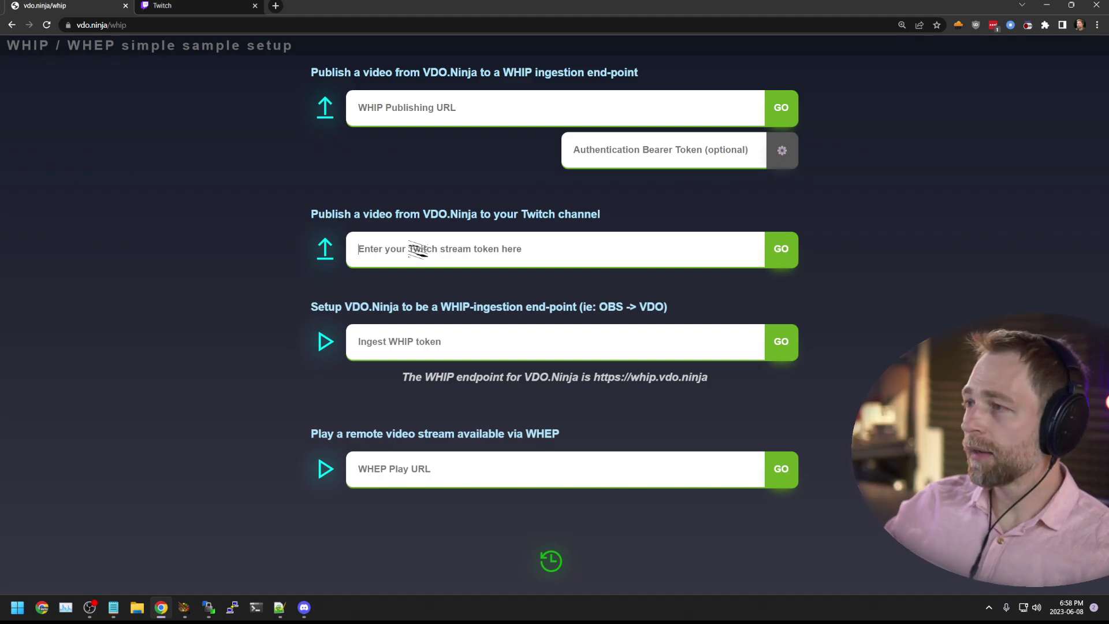
left_click(206, 5)
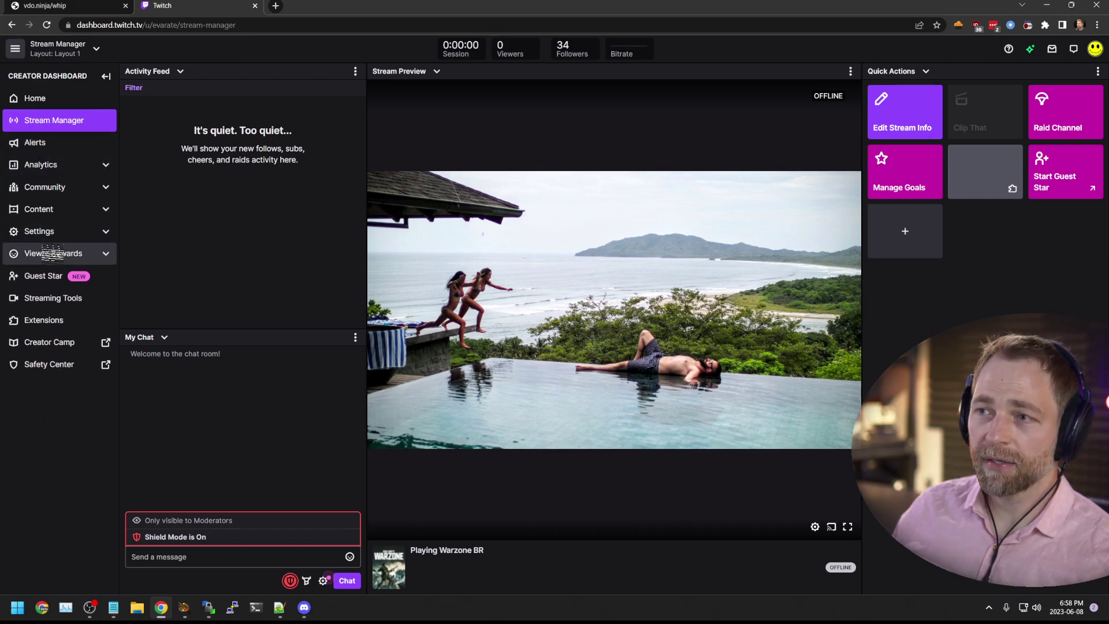
left_click(66, 254)
left_click(834, 126)
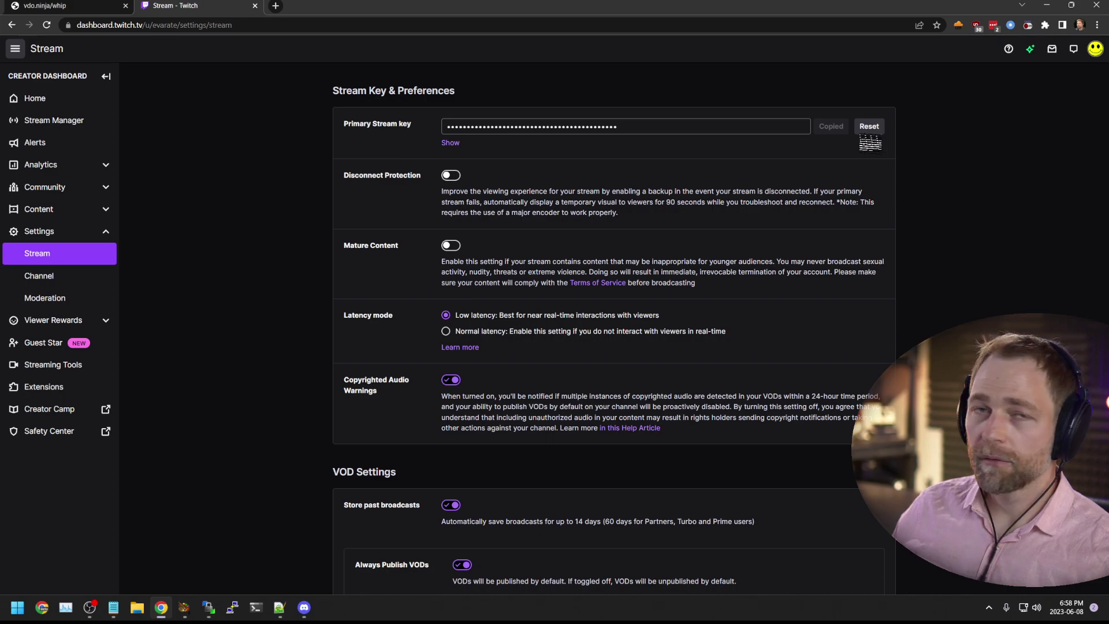
left_click(89, 6)
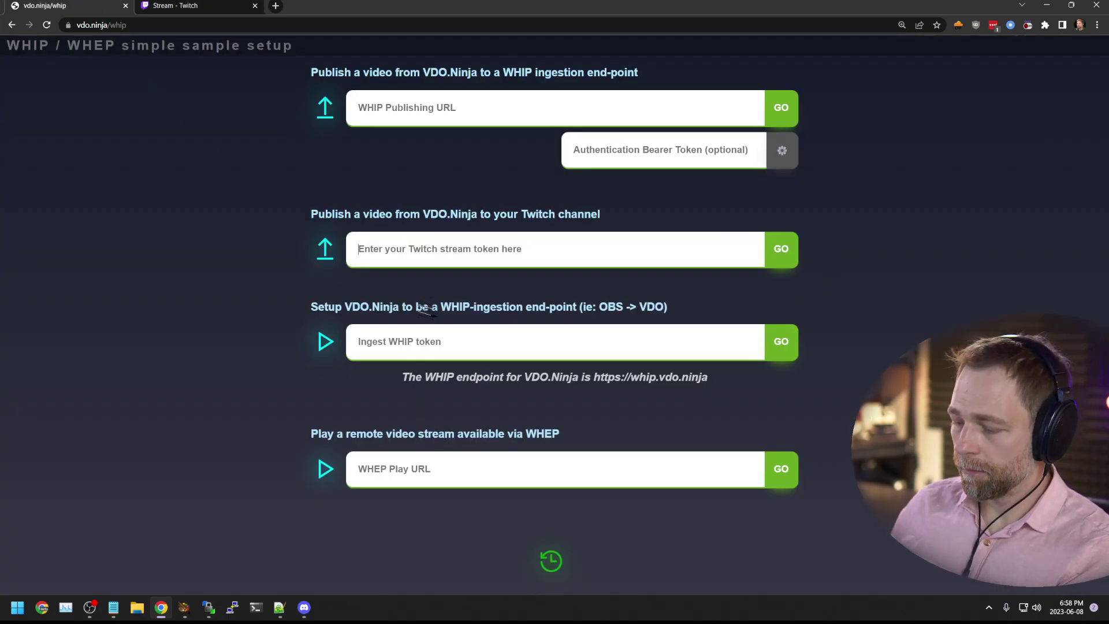
Paste the key as the Twitch stream token, press GO, and choose Share your Camera
key("ctrl+v")
left_click(781, 250)
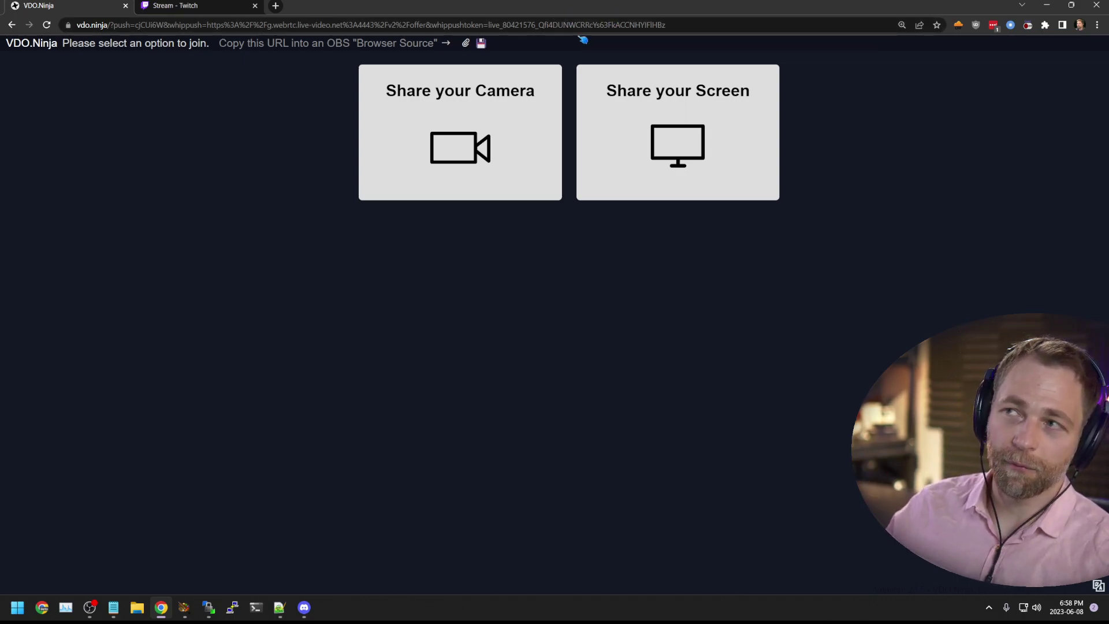
left_click(205, 5)
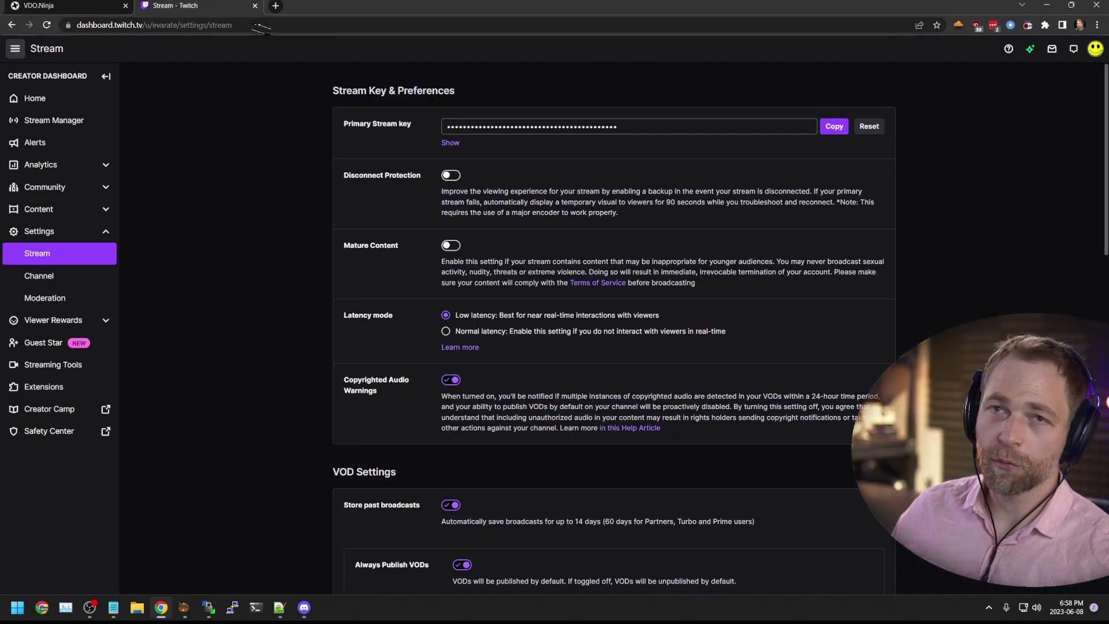
left_click(75, 6)
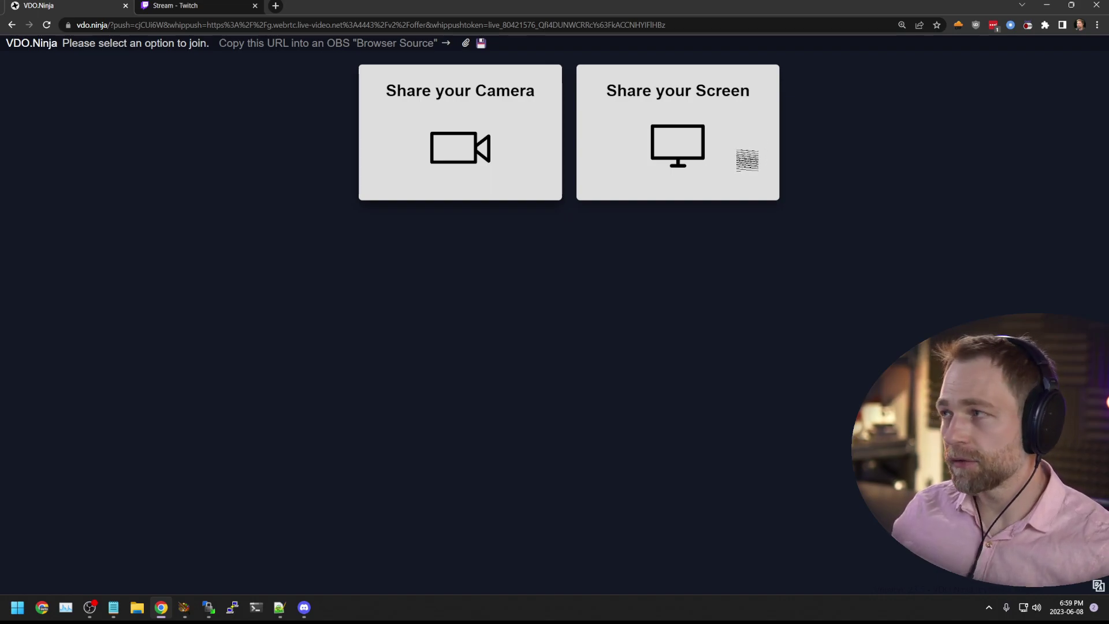
left_click(456, 179)
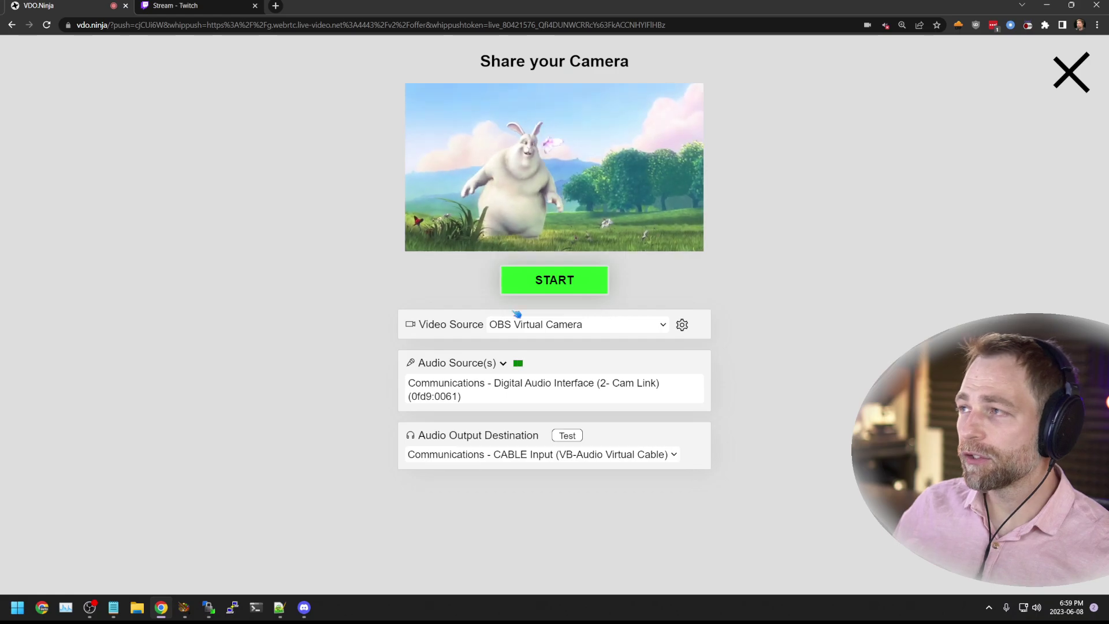
left_click(537, 291)
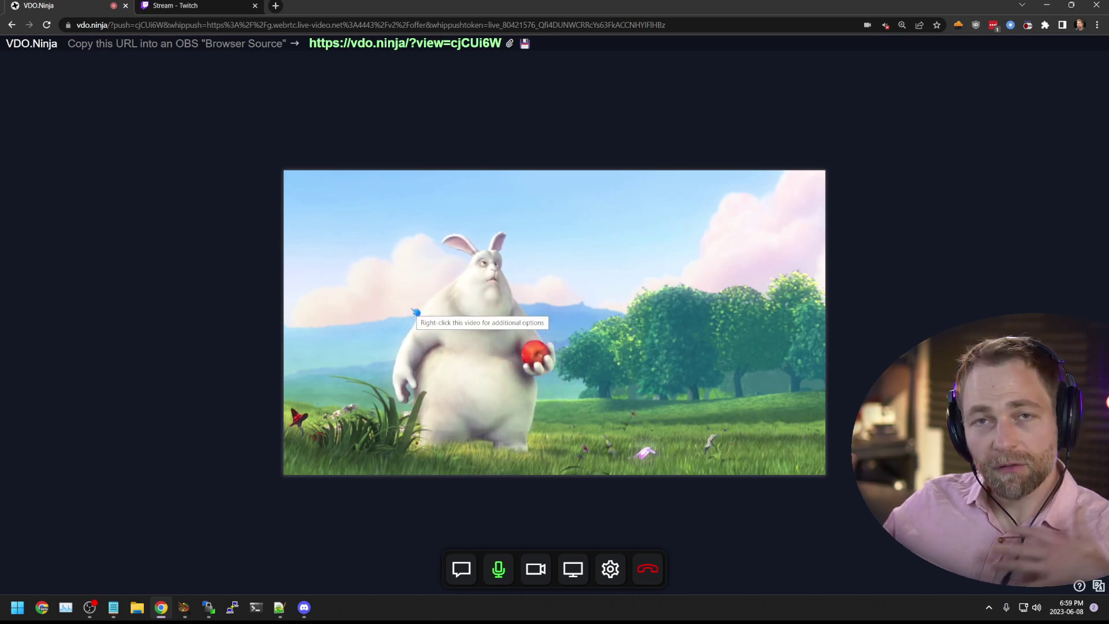
left_click(438, 43)
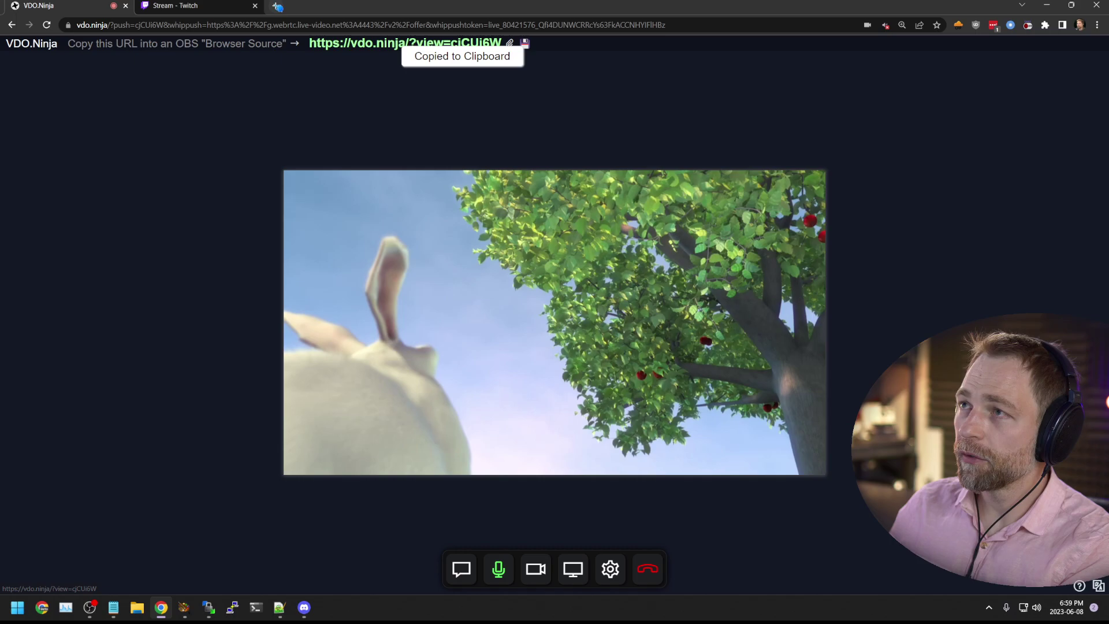
key("ctrl+t")
key("ctrl+v")
key("Return")
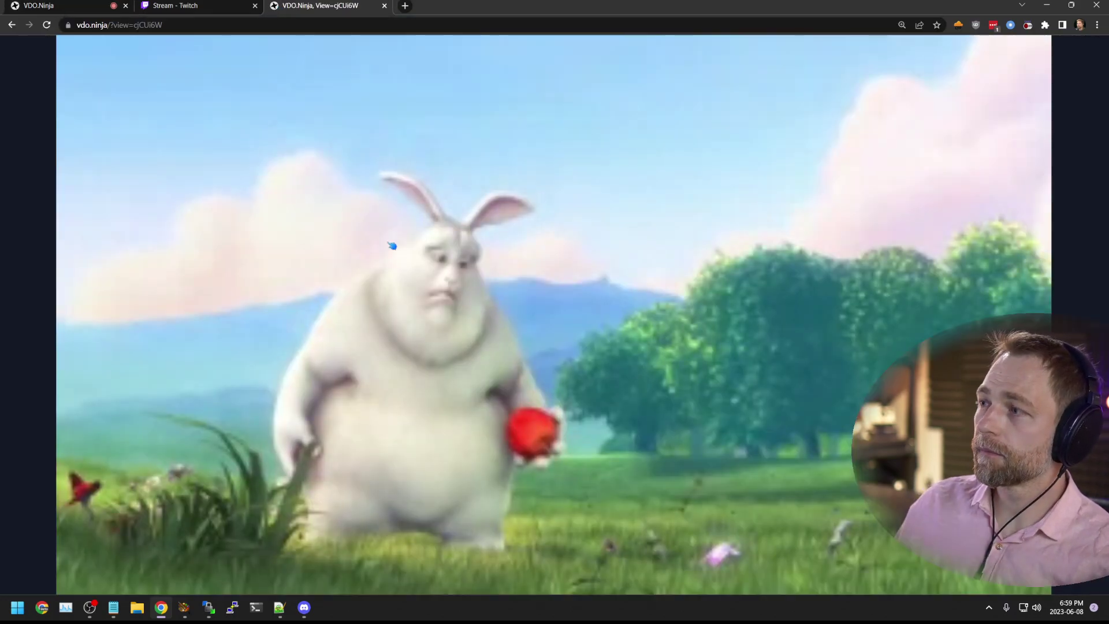
left_click(385, 5)
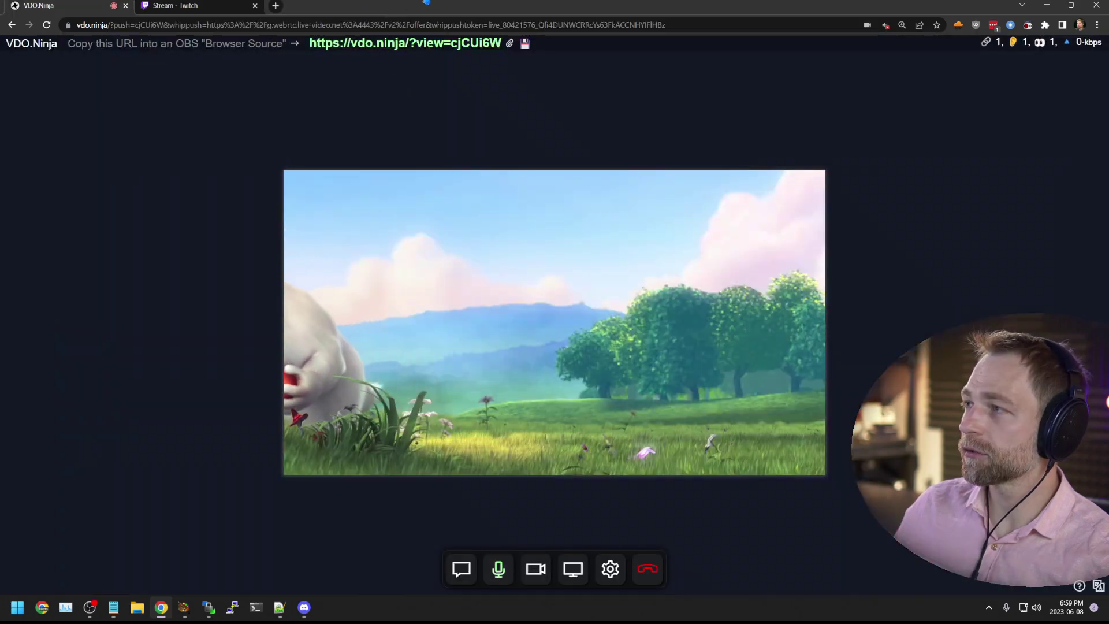
left_click(175, 5)
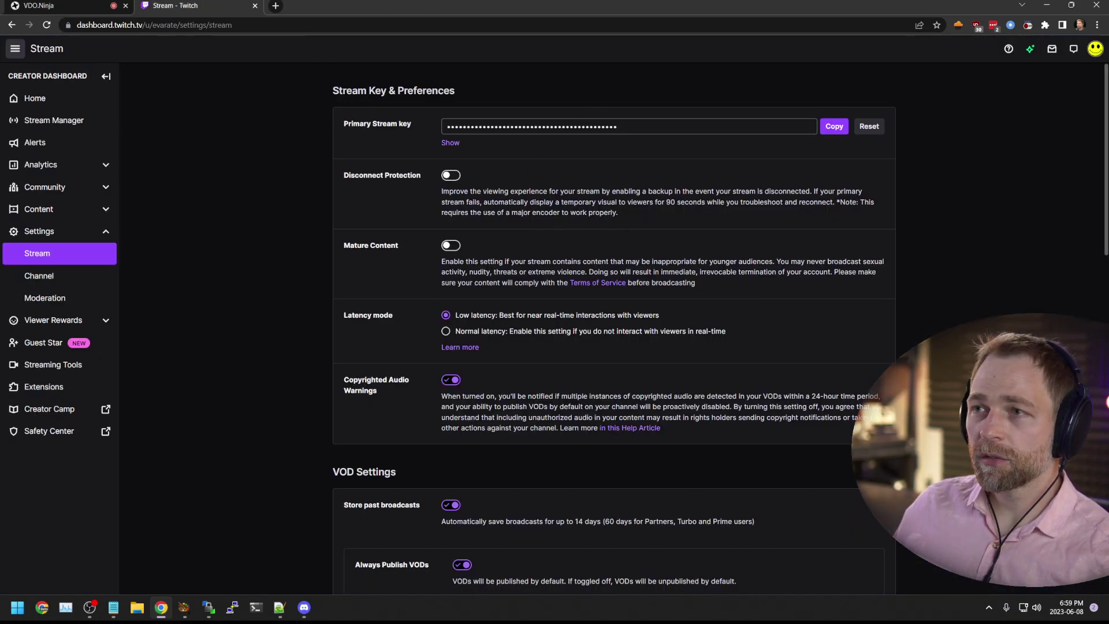
left_click(53, 120)
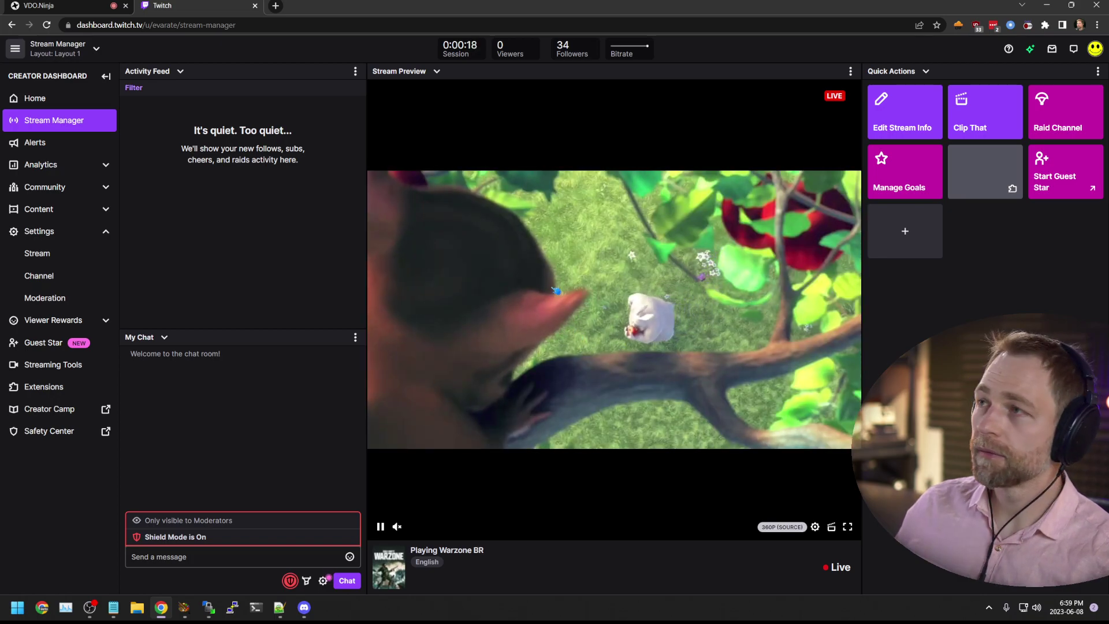
left_click(64, 6)
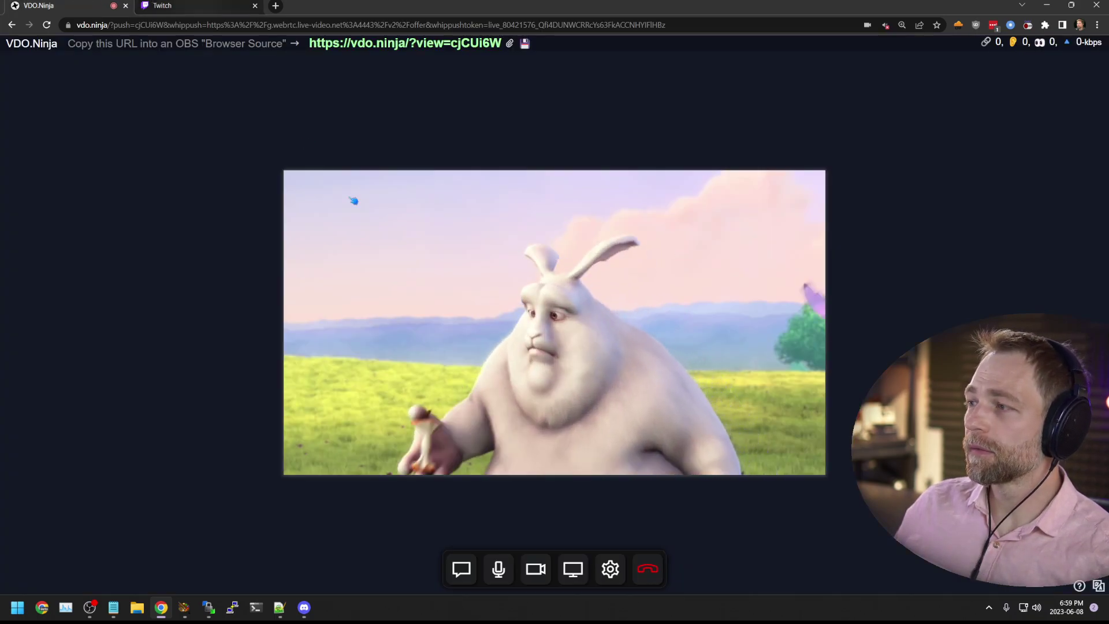
key("ctrl+Tab")
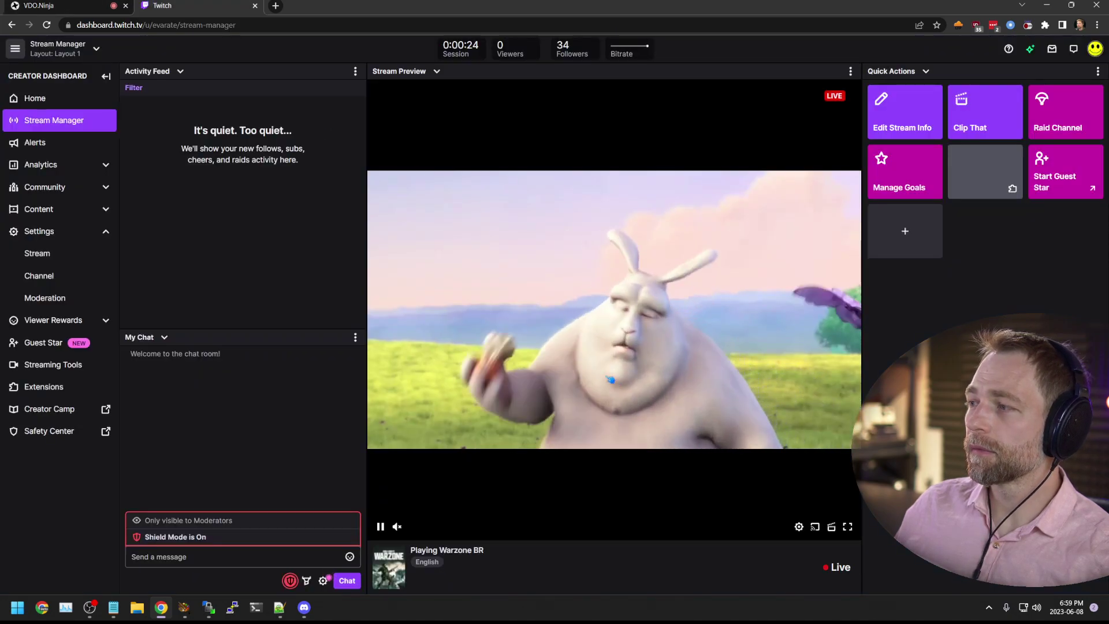
key("ctrl+Tab")
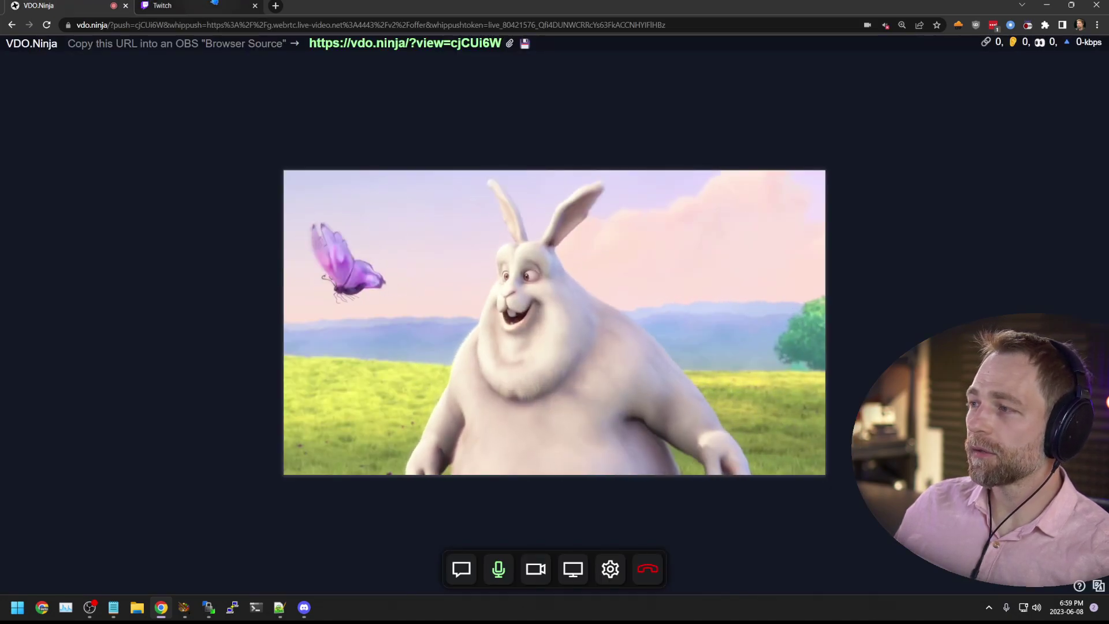
key("ctrl+Tab")
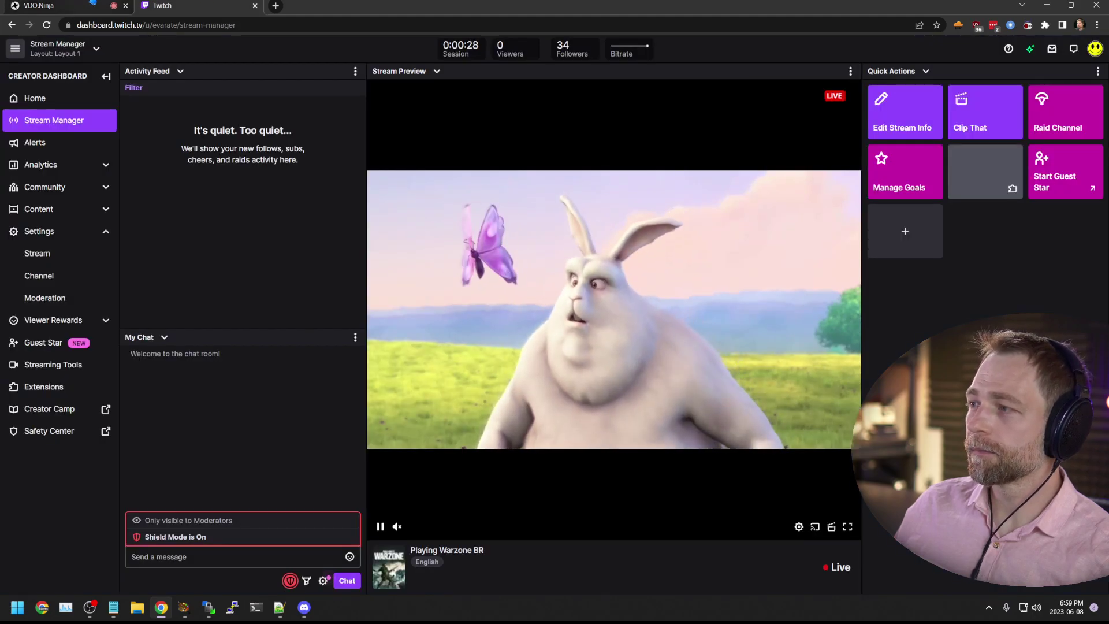
key("ctrl+Tab")
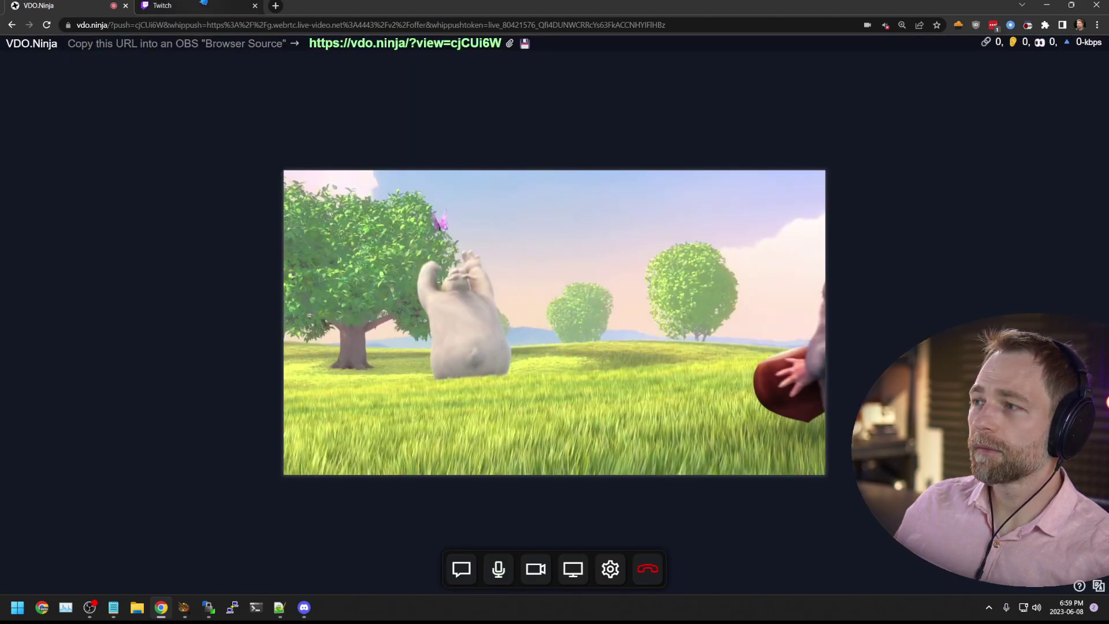
left_click(204, 3)
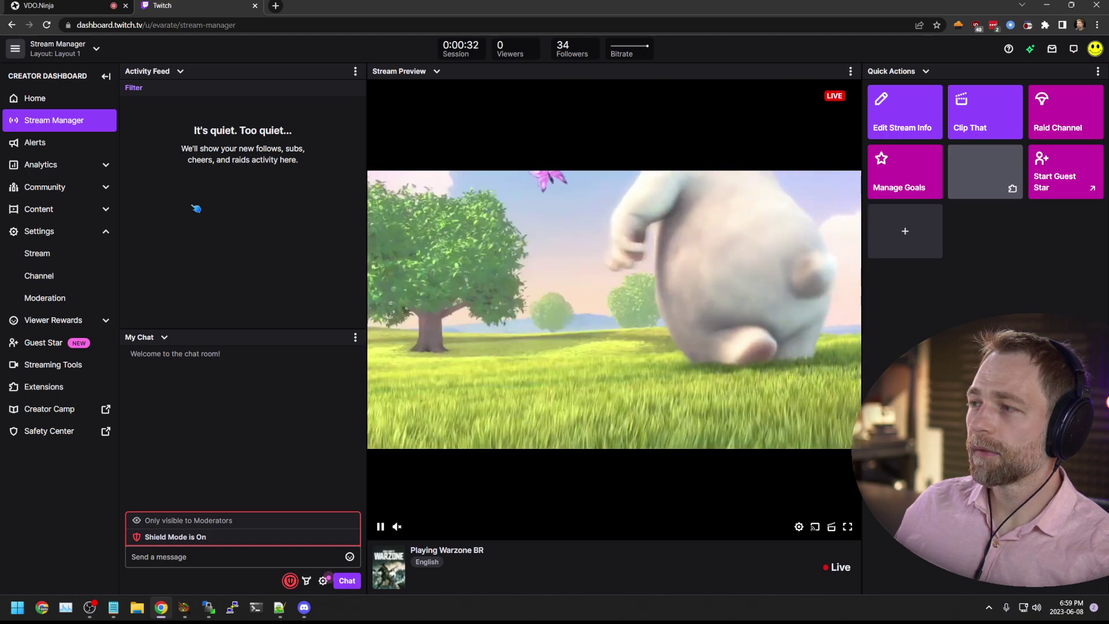
left_click(87, 7)
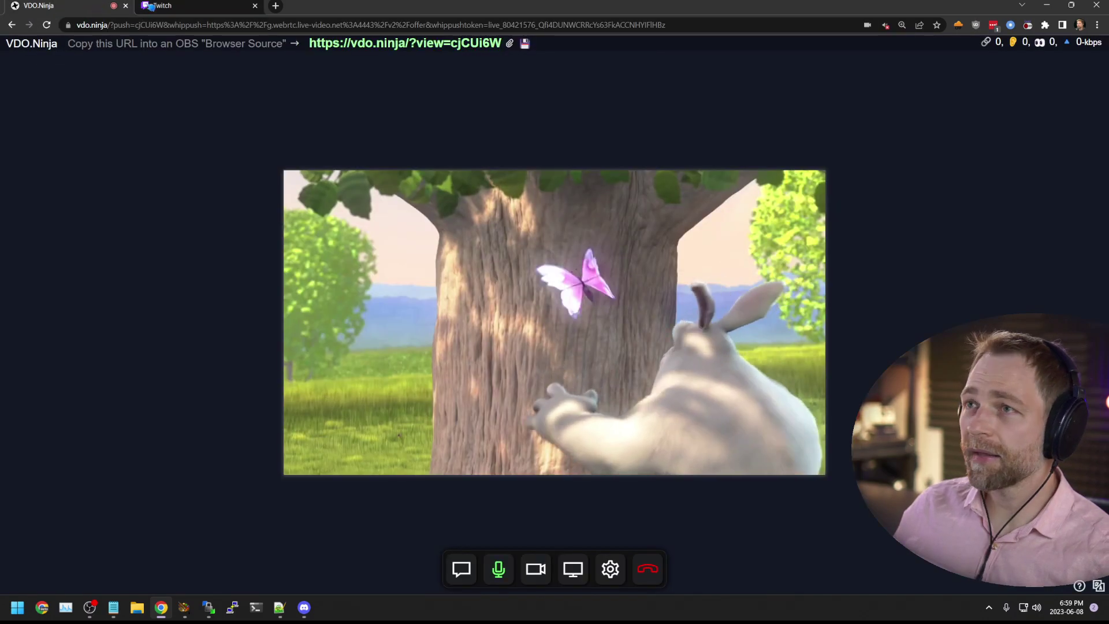
left_click(168, 7)
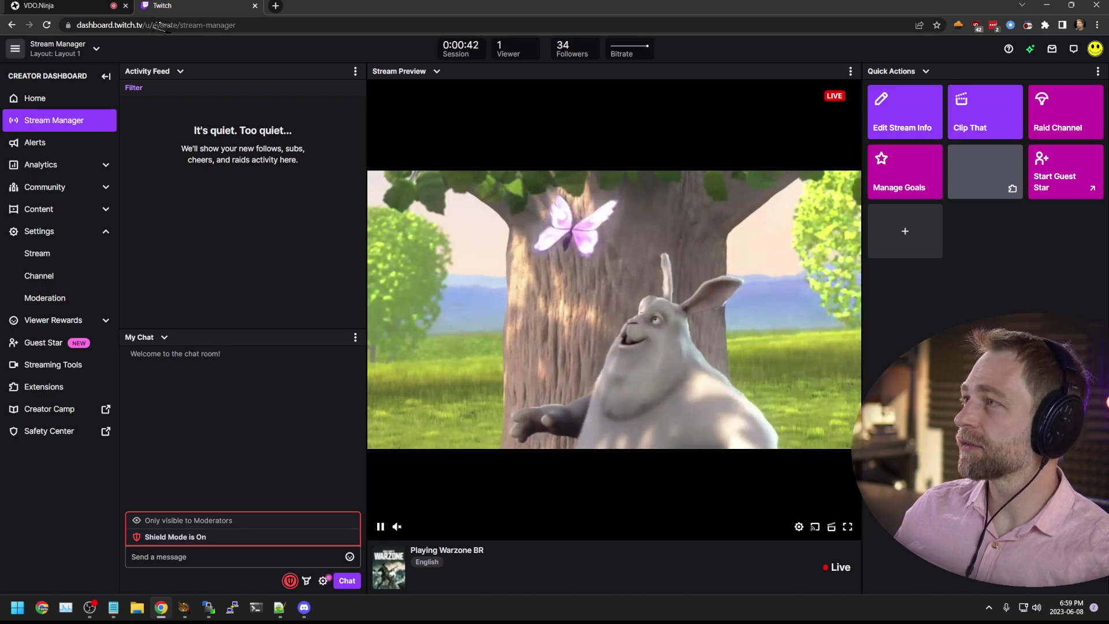
left_click_drag(484, 71, 364, 68)
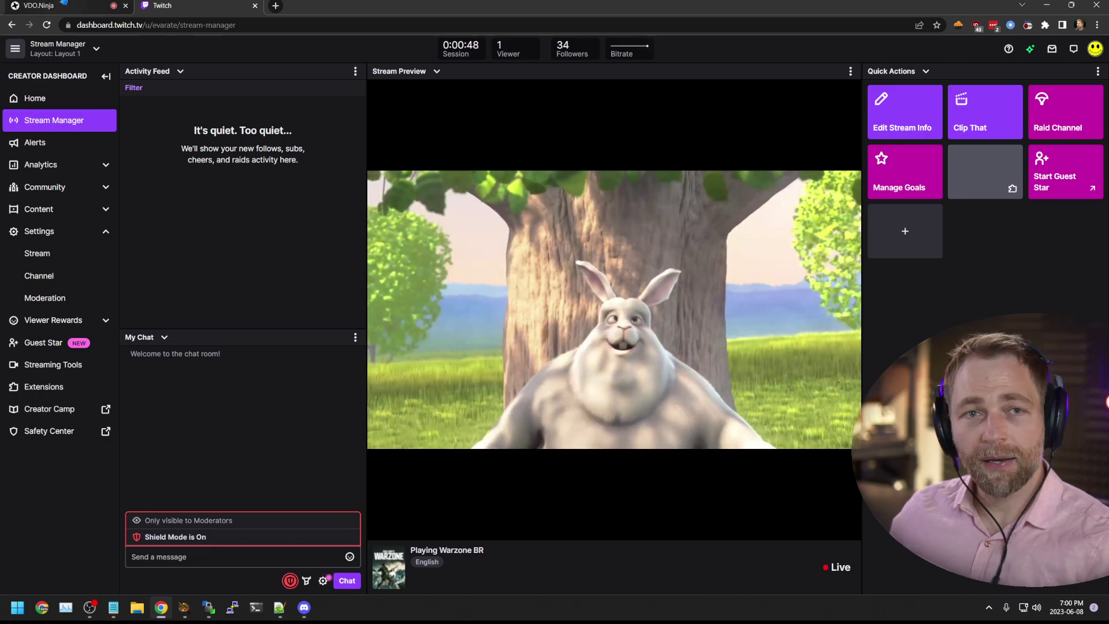
Compare Twitch's Stream Manager preview with the VDO.Ninja page publishing Big Buck Bunny
mouse_move(58, 6)
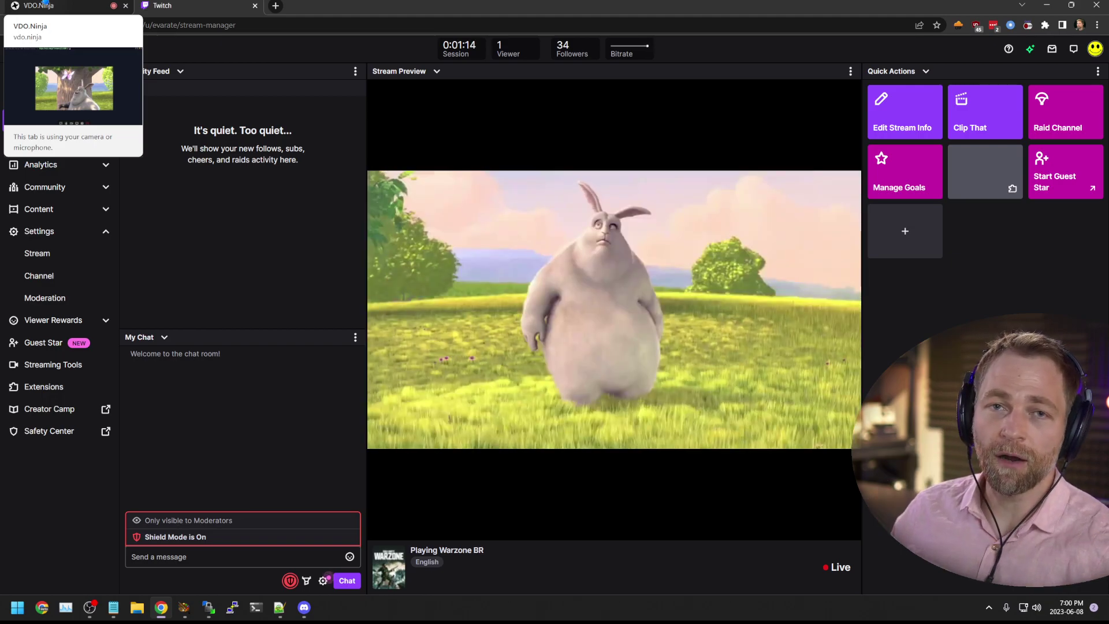
left_click(44, 4)
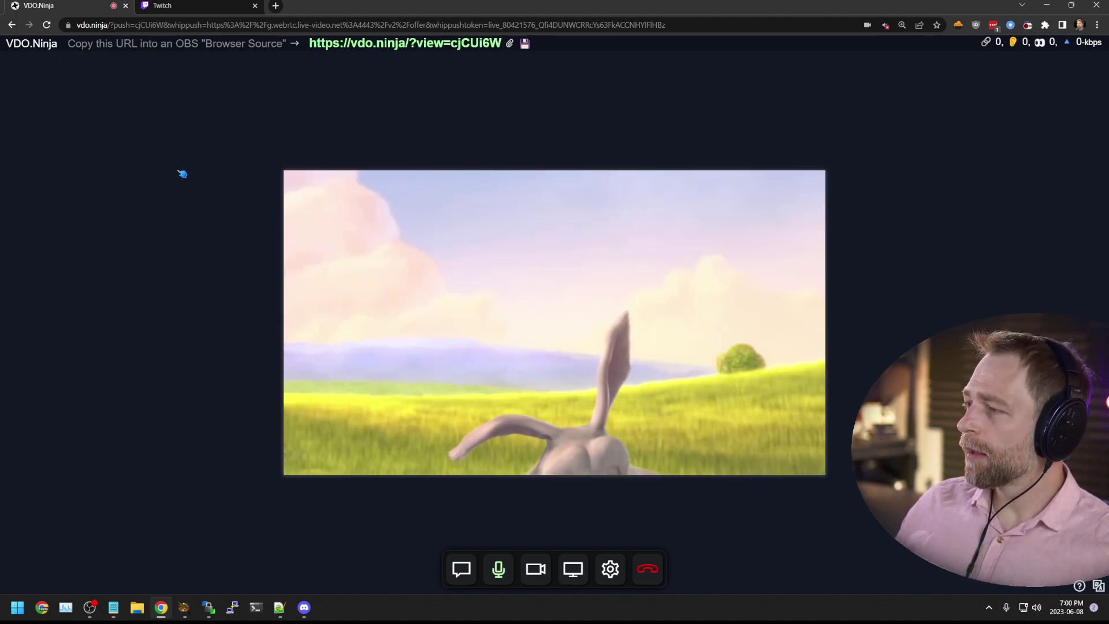
left_click(150, 5)
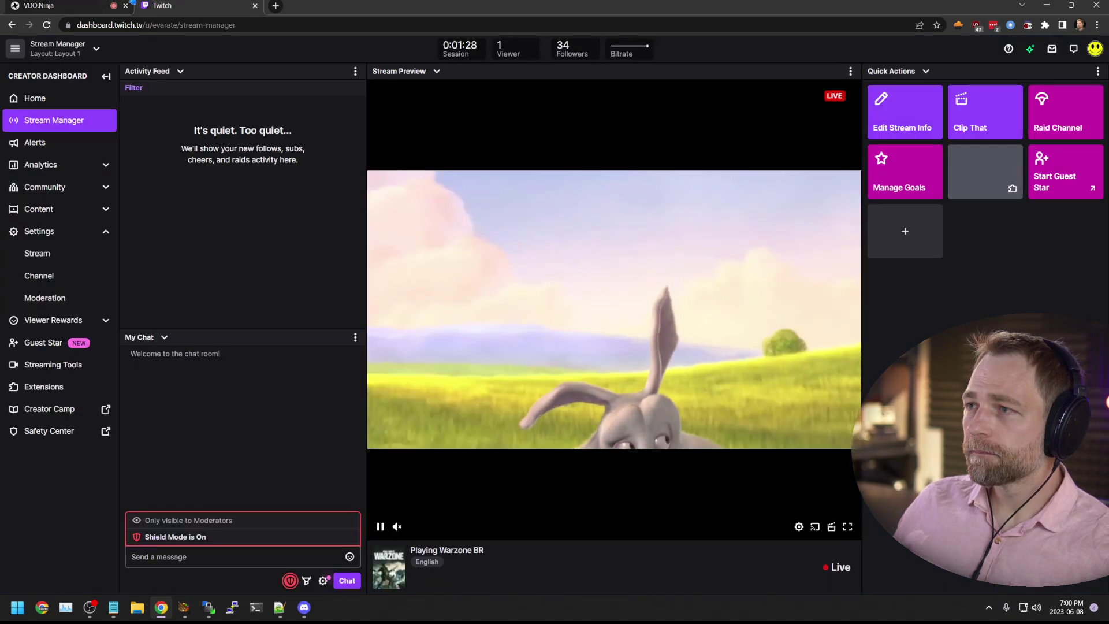
left_click(64, 6)
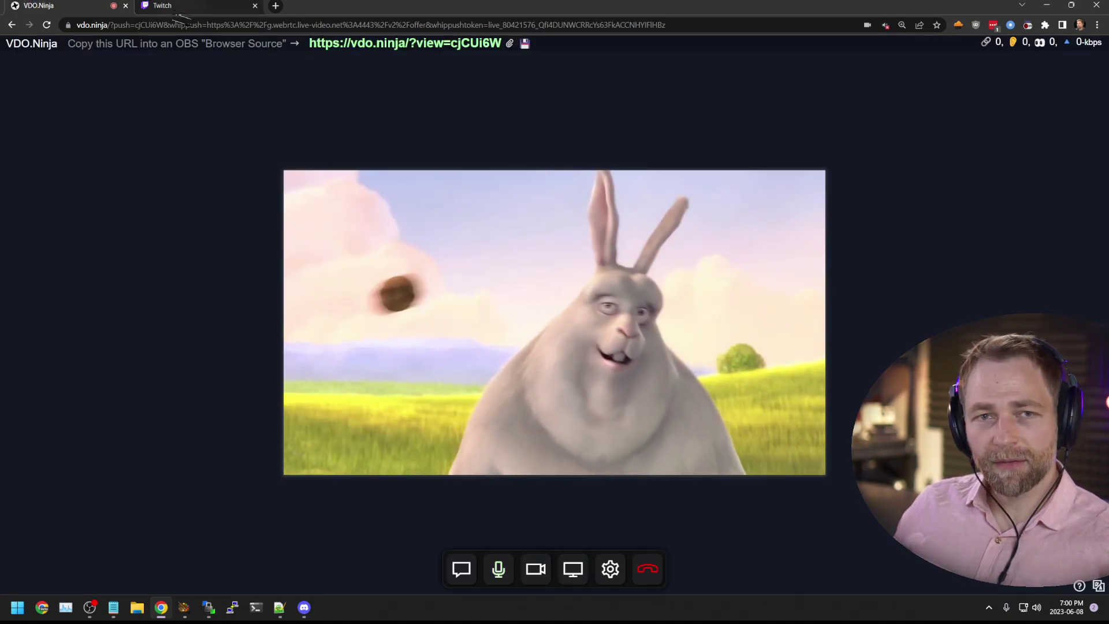
Change the Video Source setting to Streamlabs Desktop Virtual Webcam
left_click(621, 575)
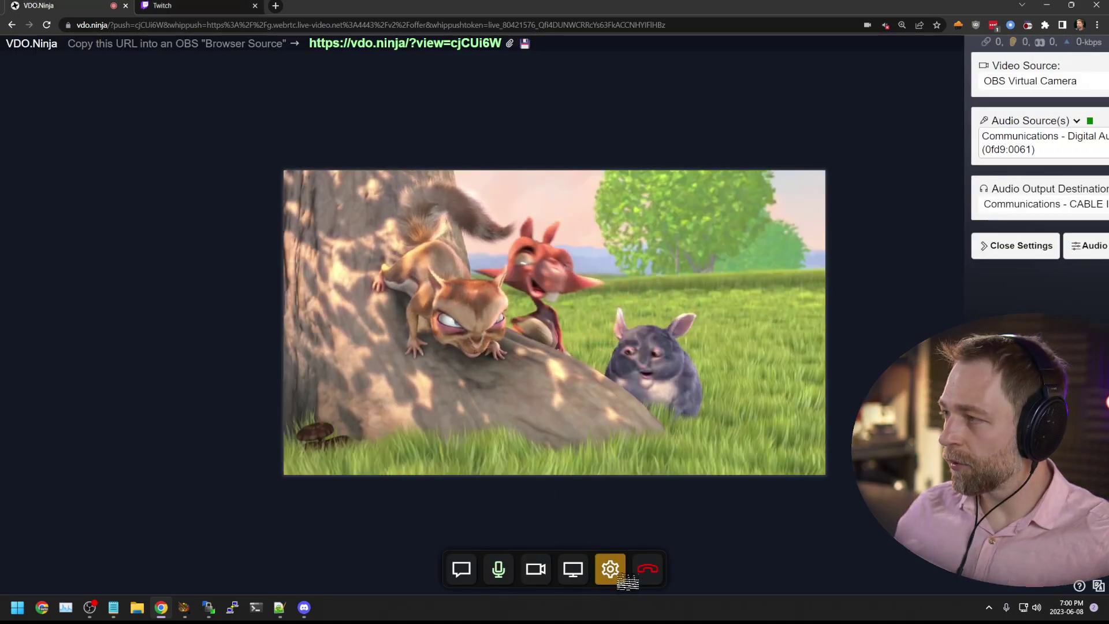
left_click(880, 82)
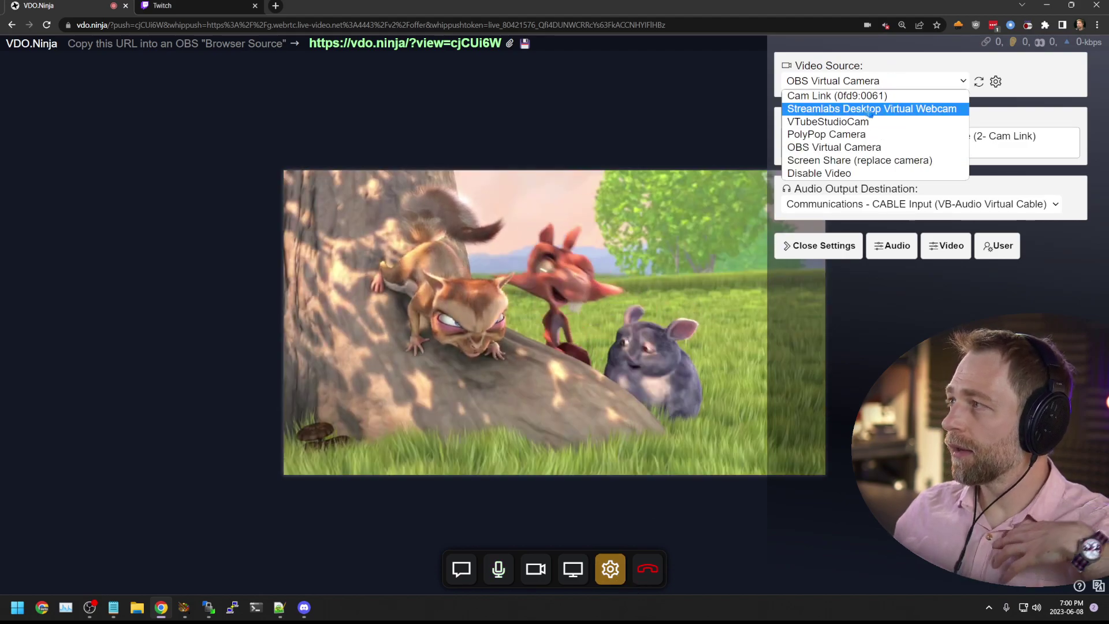
left_click(866, 108)
Check the Twitch preview against the new source, then close the settings panel
left_click(218, 13)
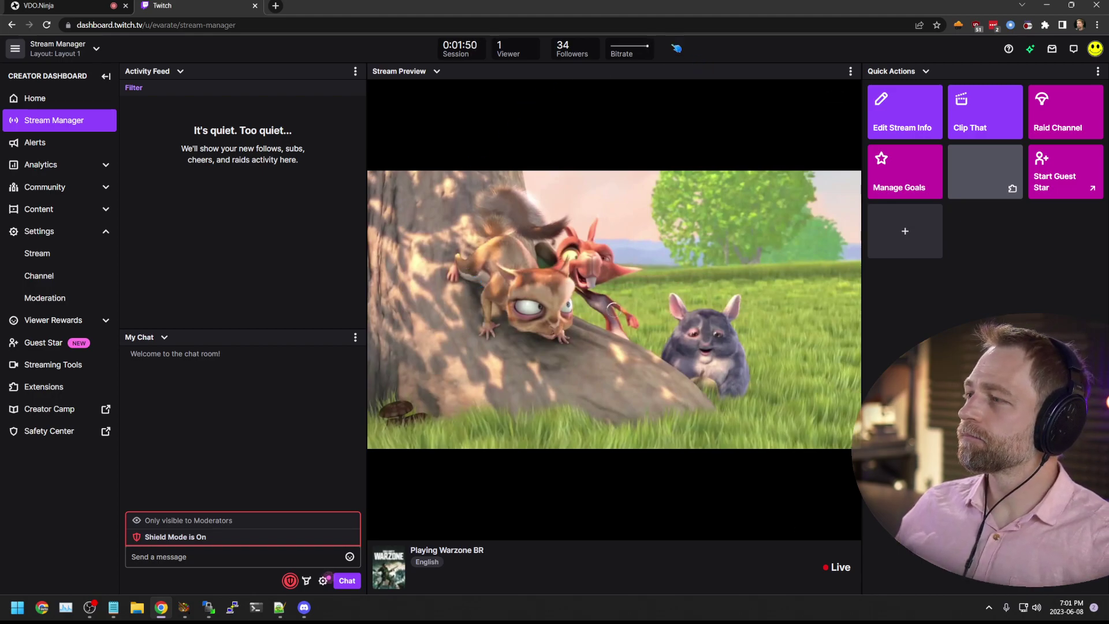
key("ctrl+Tab")
key("ctrl+Tab")
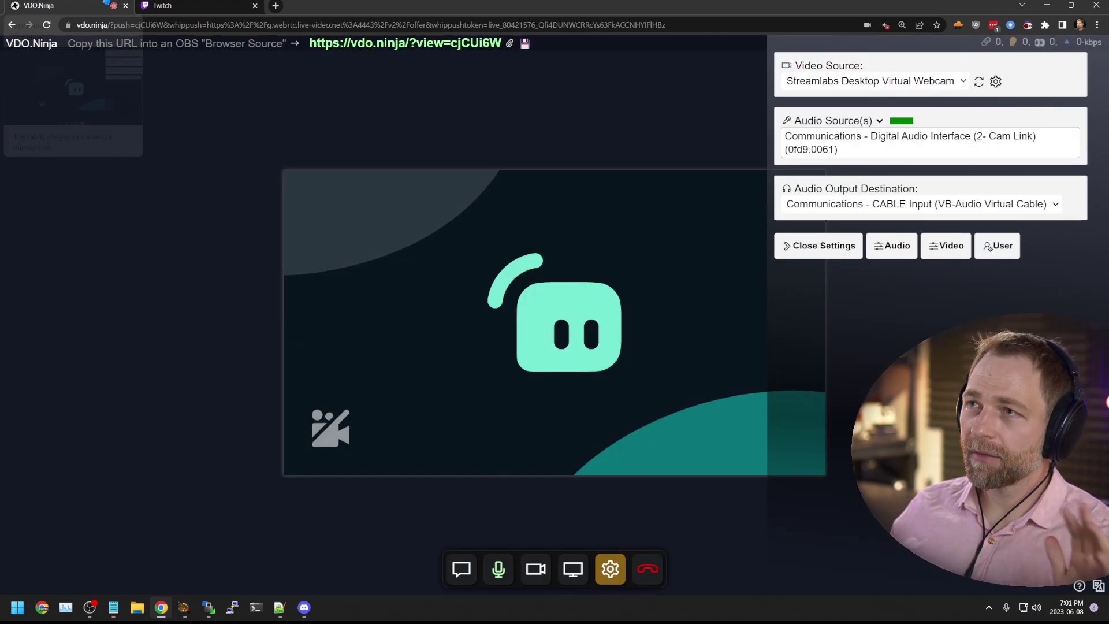
left_click(99, 5)
mouse_move(190, 7)
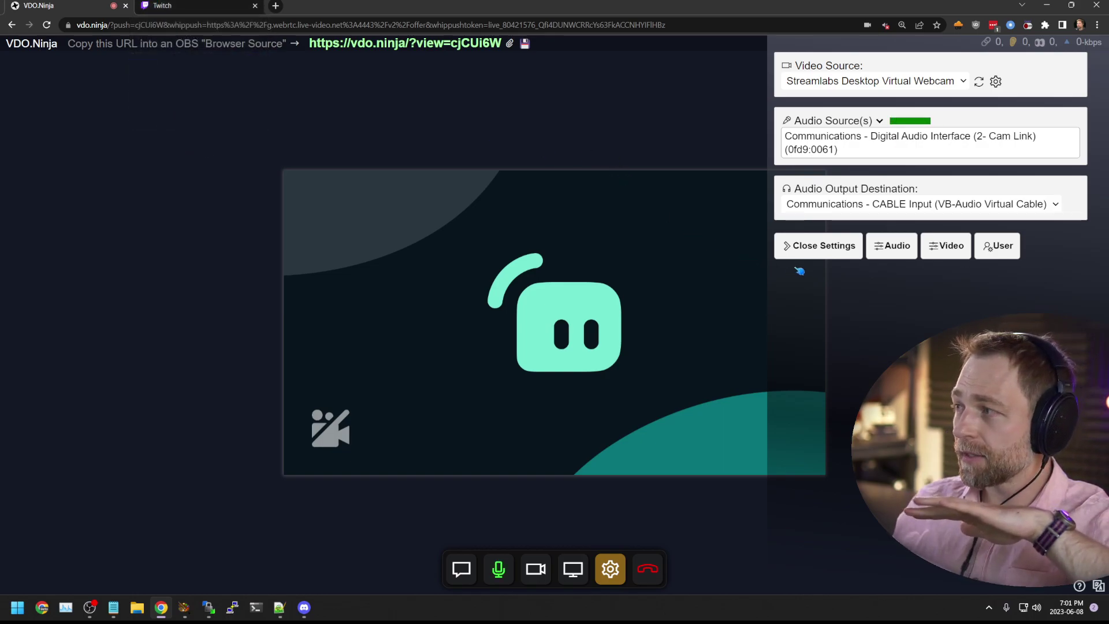
left_click(802, 251)
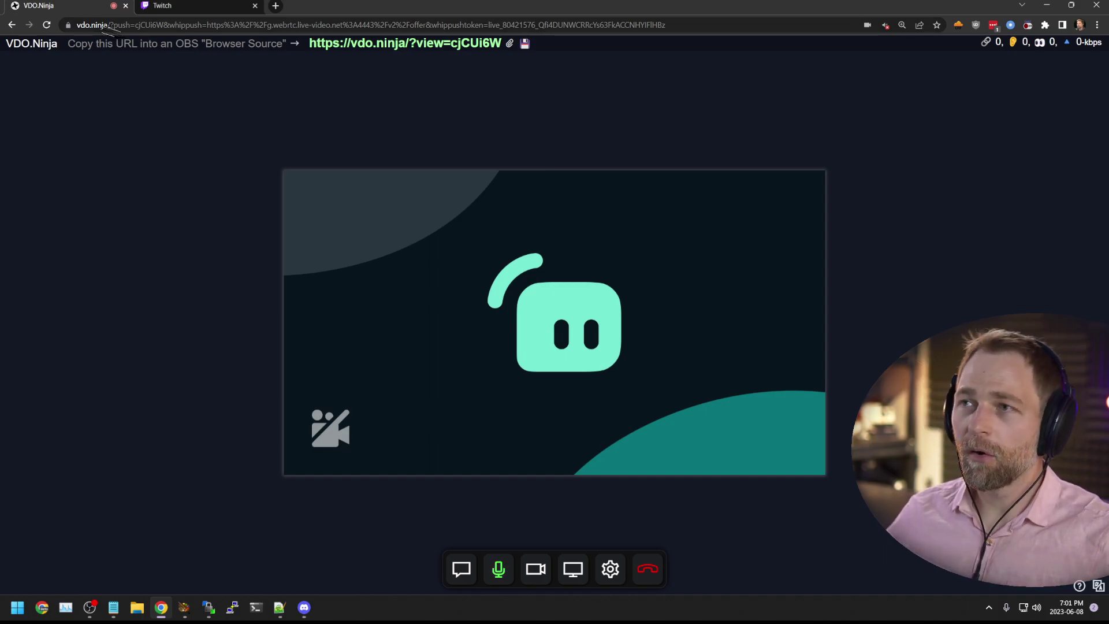
left_click_drag(108, 26, 975, 68)
Leave the publishing page and create a new randomly named room, entering as director
key("BackSpace")
key("Return")
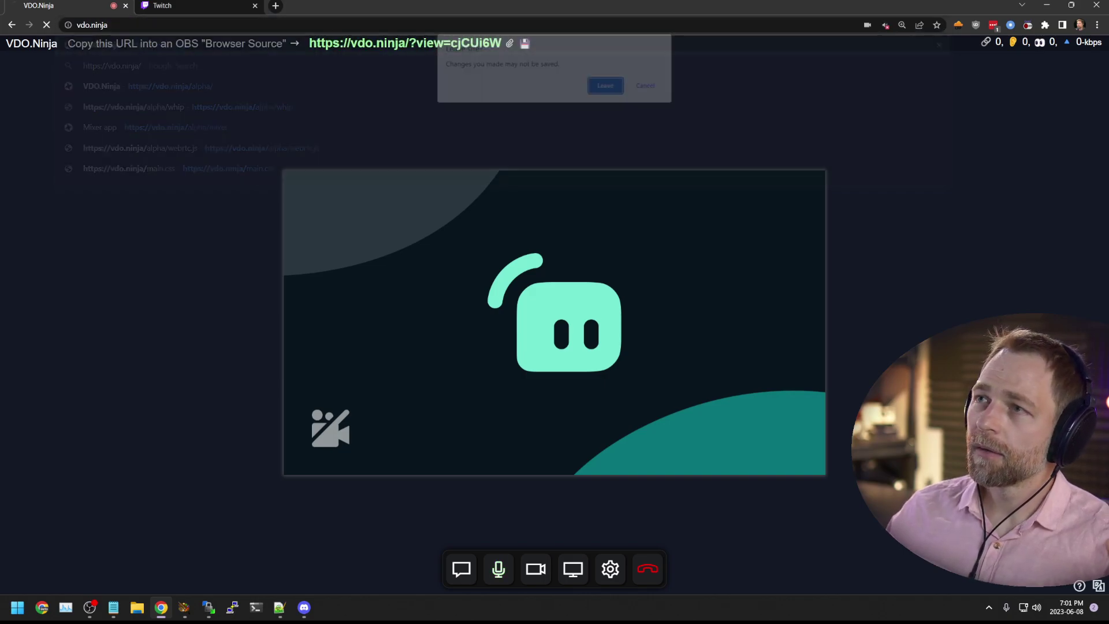
left_click(604, 89)
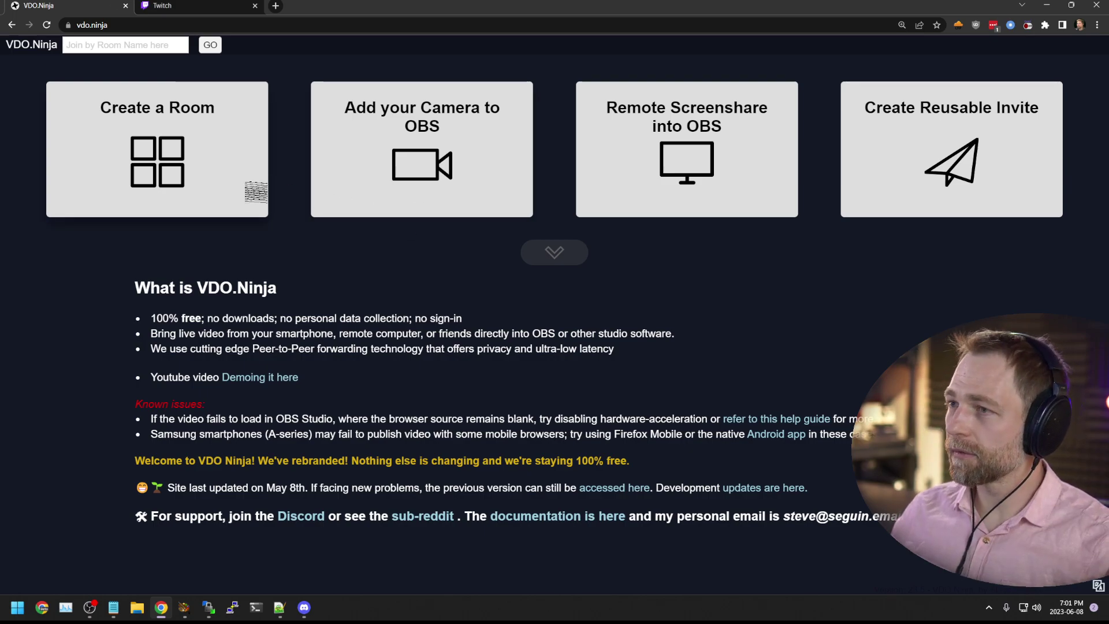
left_click(255, 186)
left_click(729, 150)
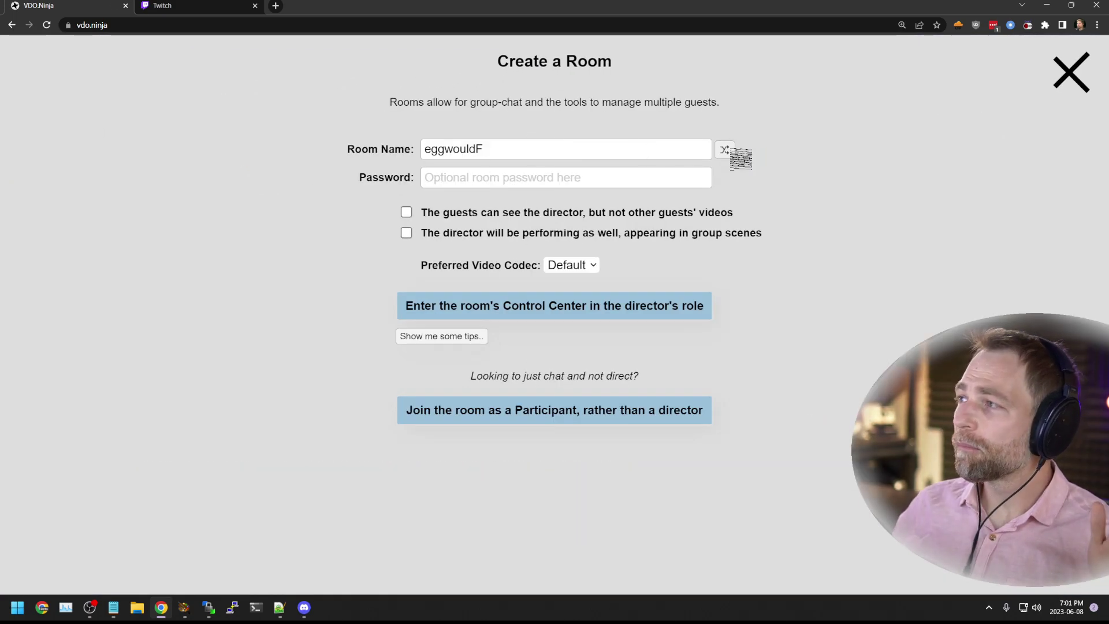
left_click(530, 306)
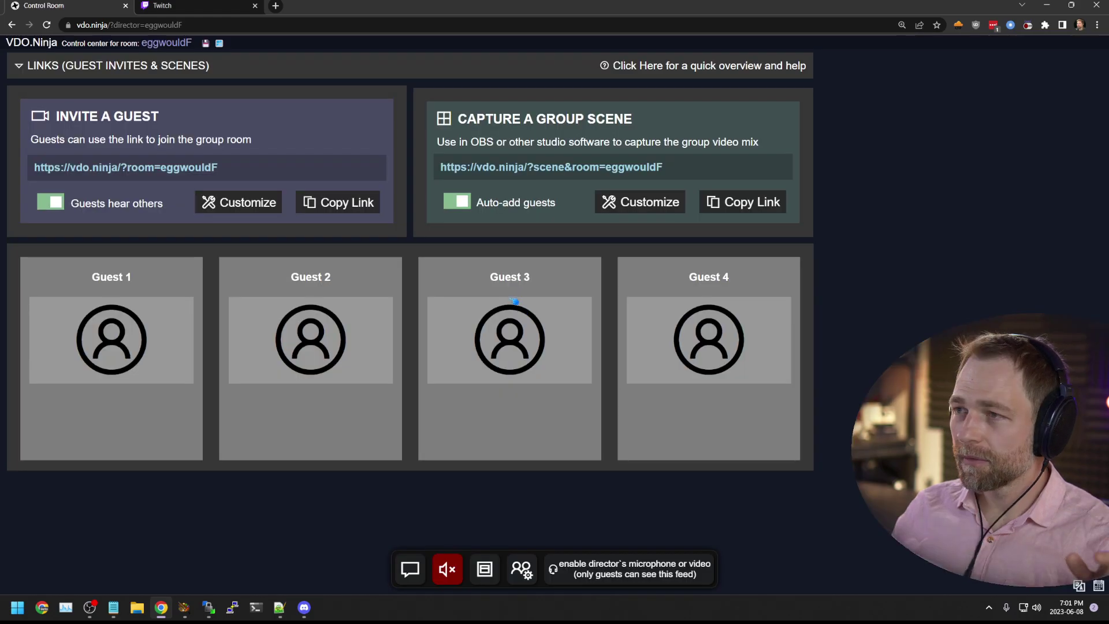
Open the guest invite link in a new tab and join the room with a camera
left_click(241, 171)
left_click(277, 6)
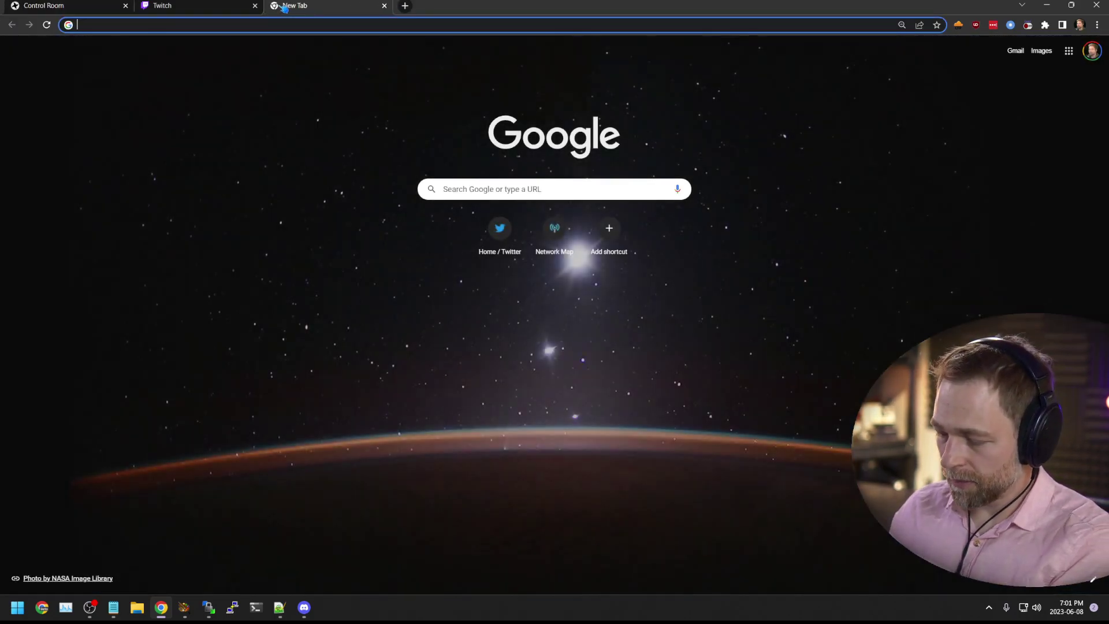
key("ctrl+v")
key("Return")
left_click(483, 181)
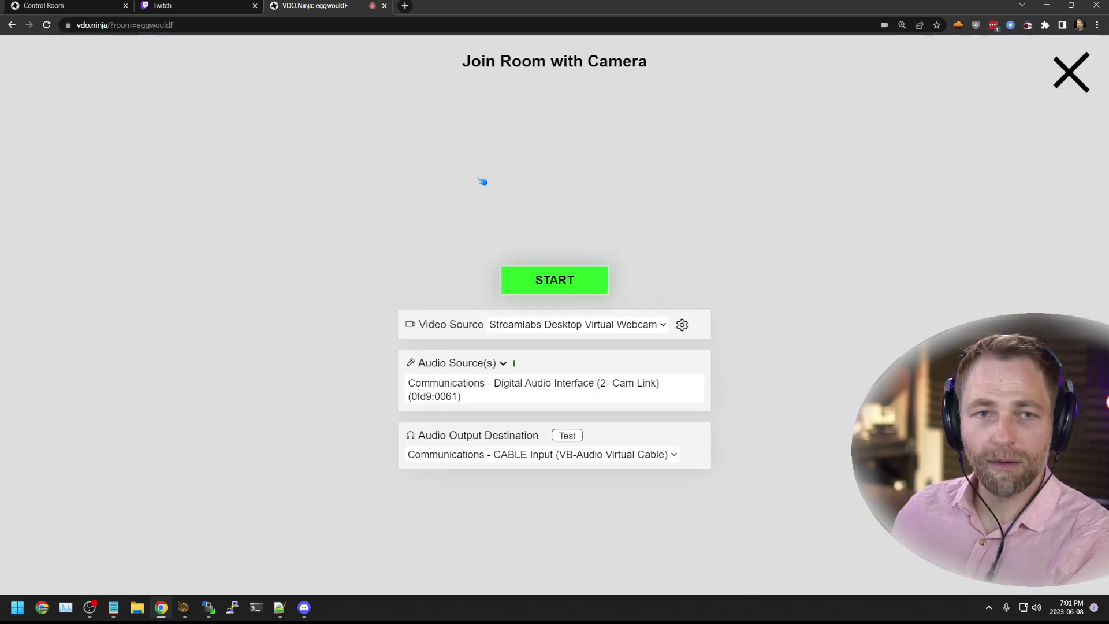
left_click(555, 279)
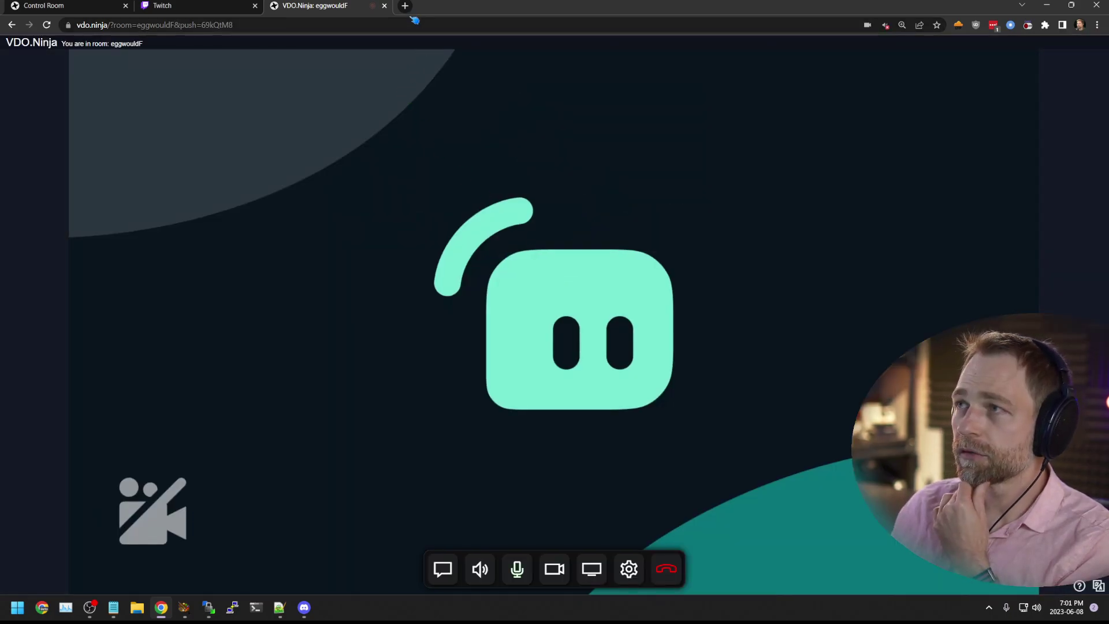
Rejoin as a labelled guest via &label, merge its window, and close the unlabelled guest page
left_click(398, 22)
left_click(398, 22)
type("&label=steve")
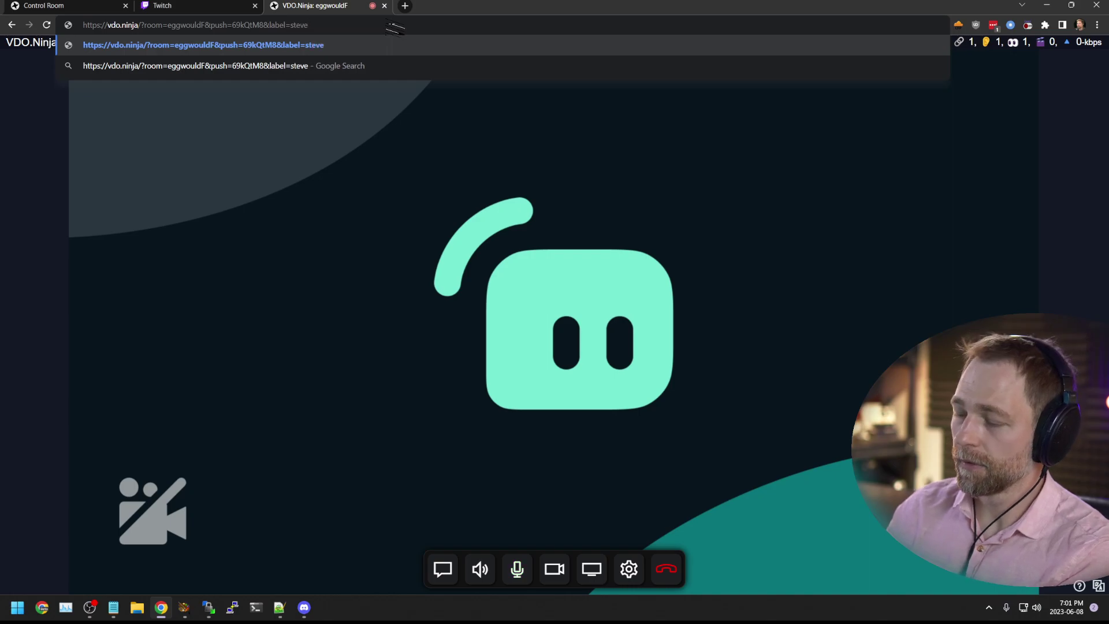
key("Return")
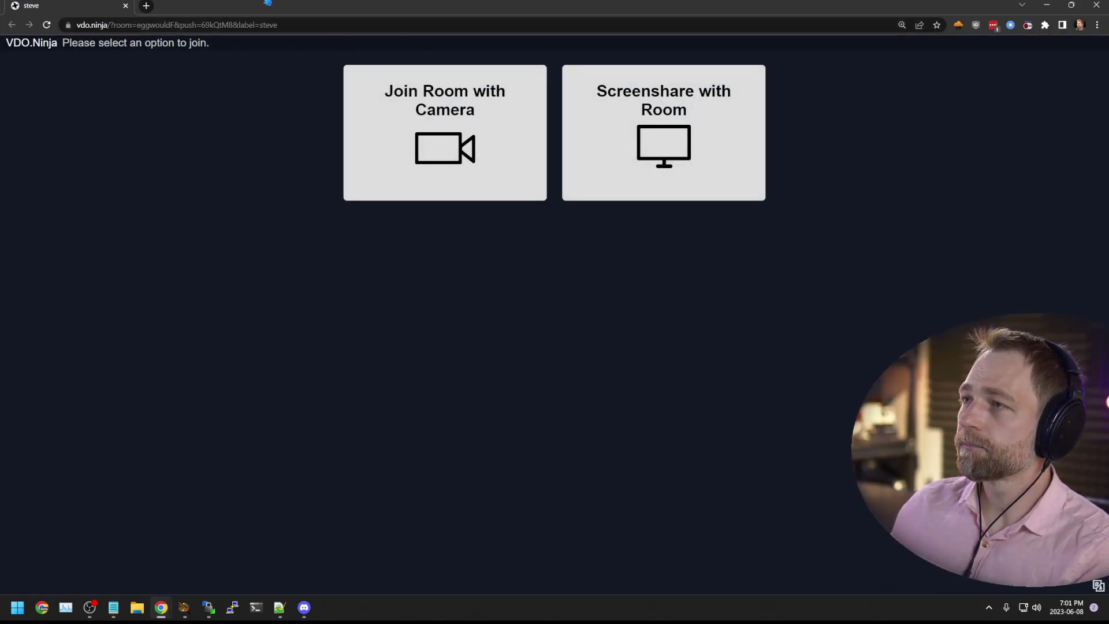
double_click(268, 2)
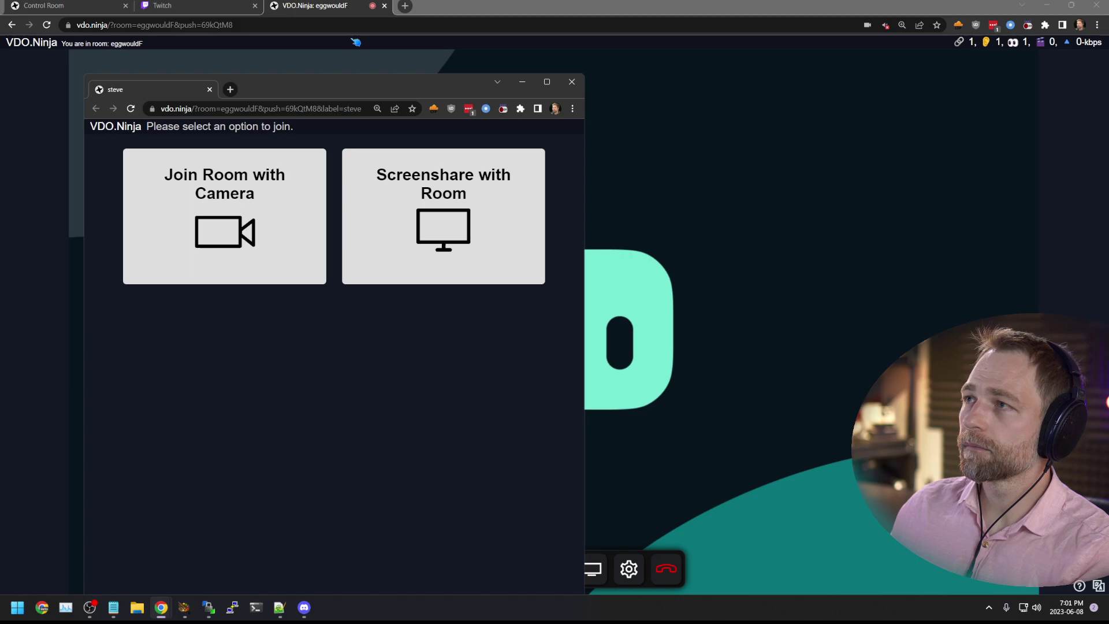
left_click(278, 206)
left_click(354, 353)
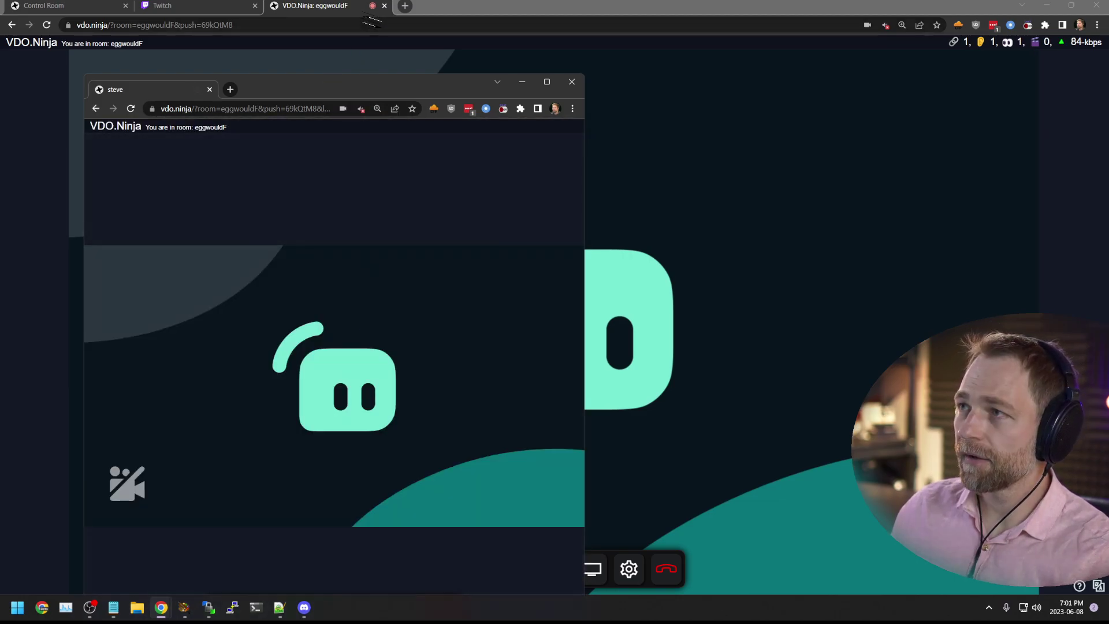
left_click_drag(155, 91, 326, 5)
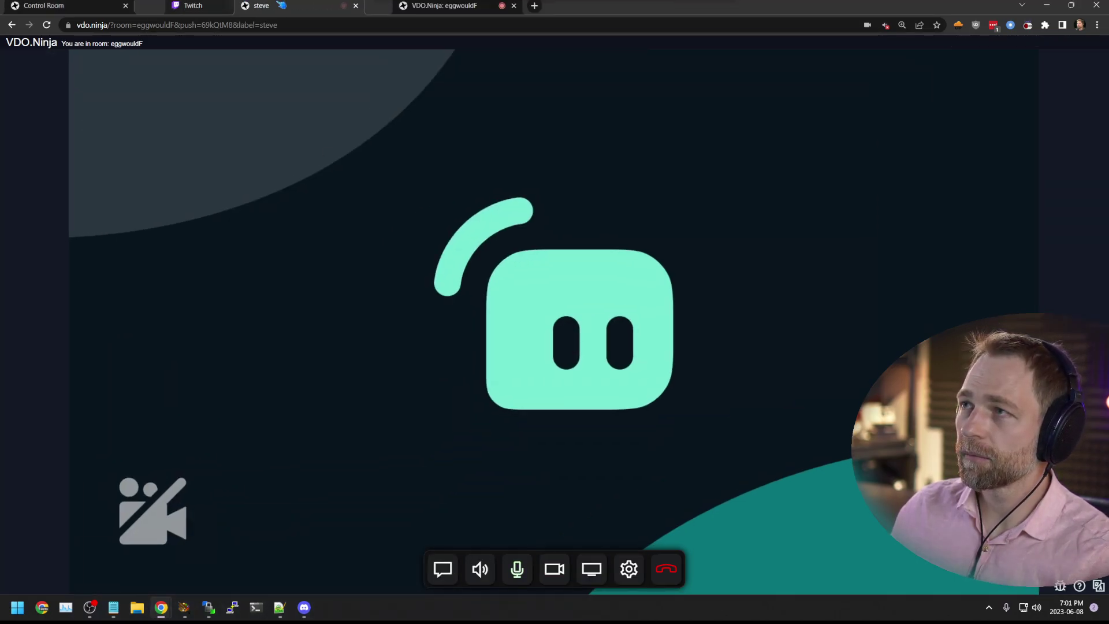
left_click(513, 6)
left_click(607, 86)
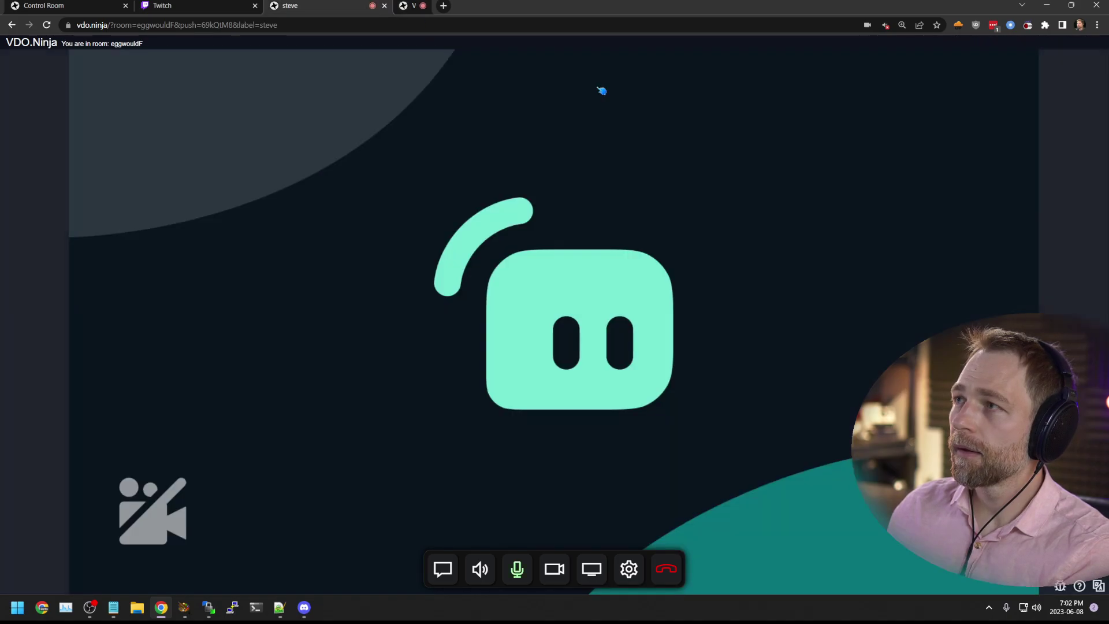
Load the invite link with &label=joey in a new tab and join with the camera
left_click(409, 7)
key("ctrl+v")
type("&lab")
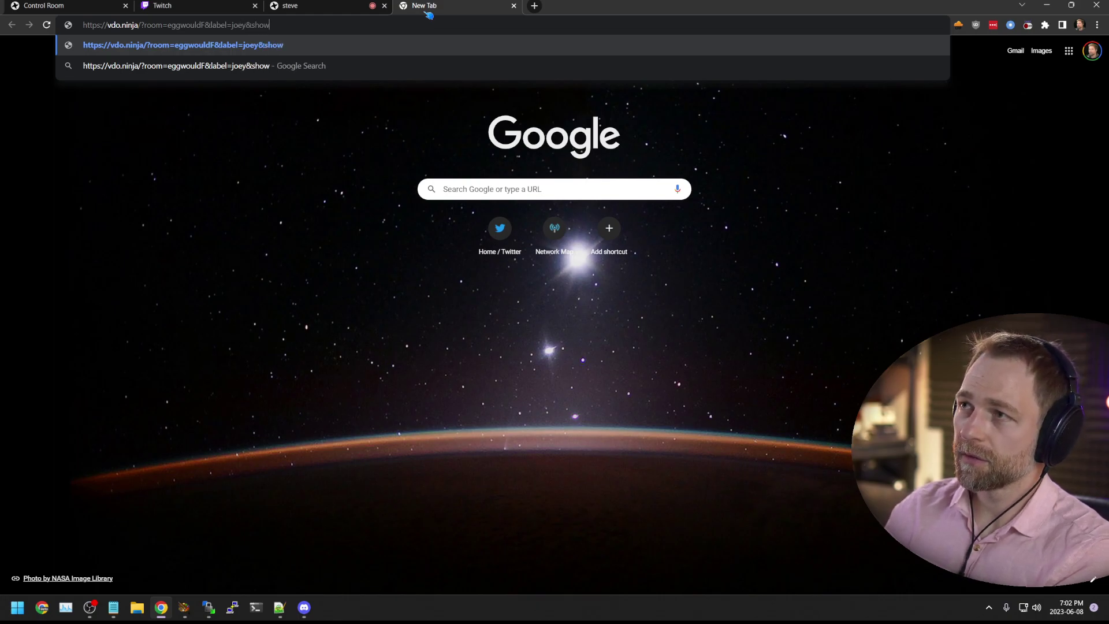
type("el=joey")
key("Return")
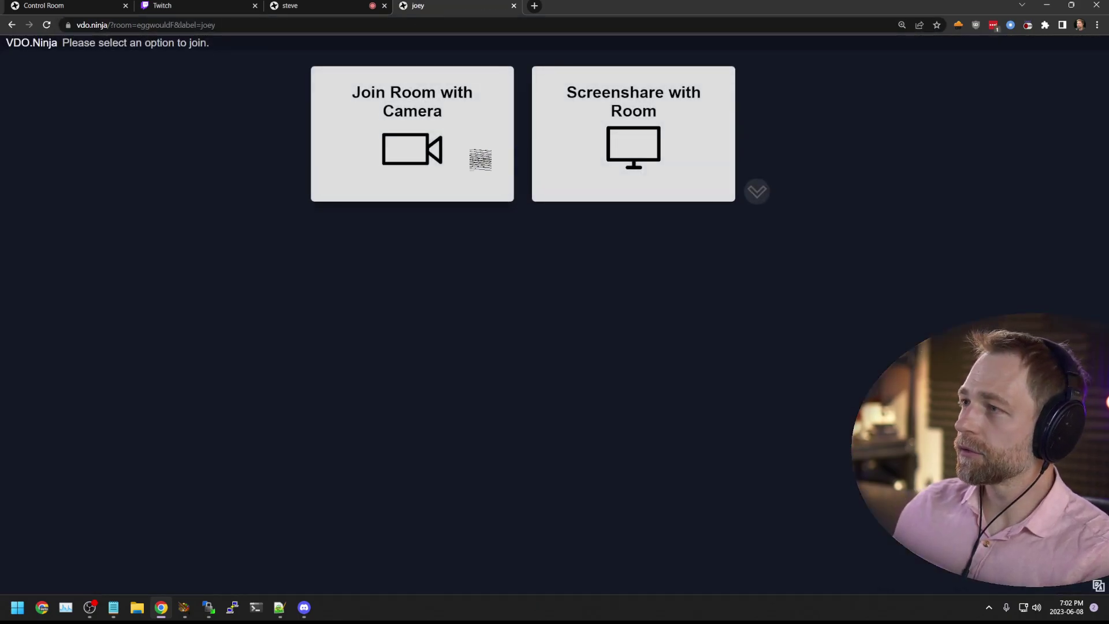
left_click(511, 186)
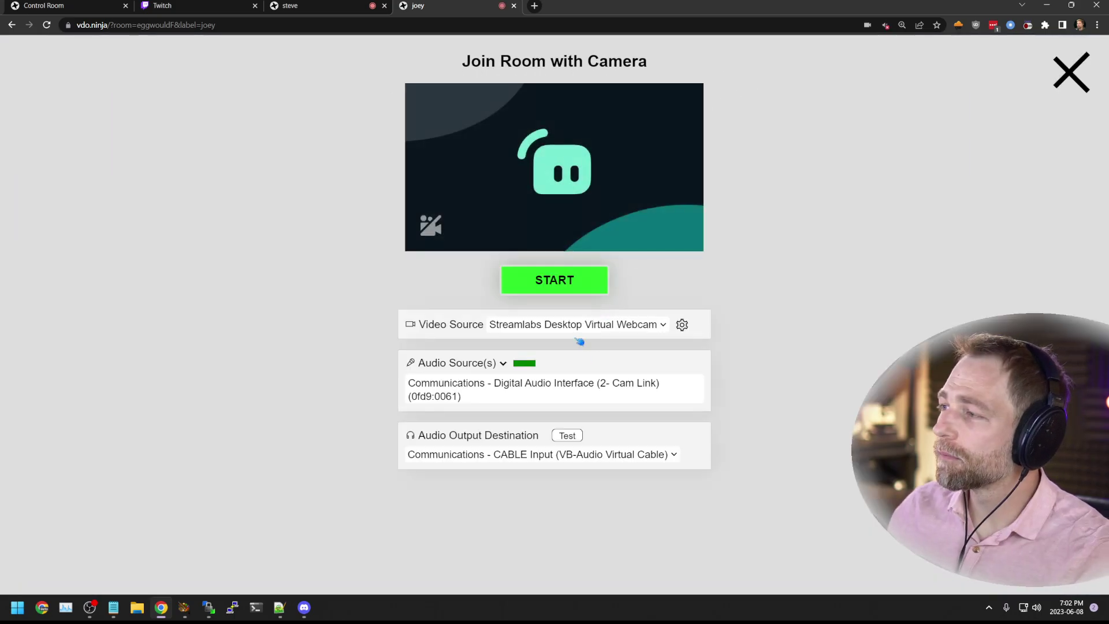
left_click(554, 277)
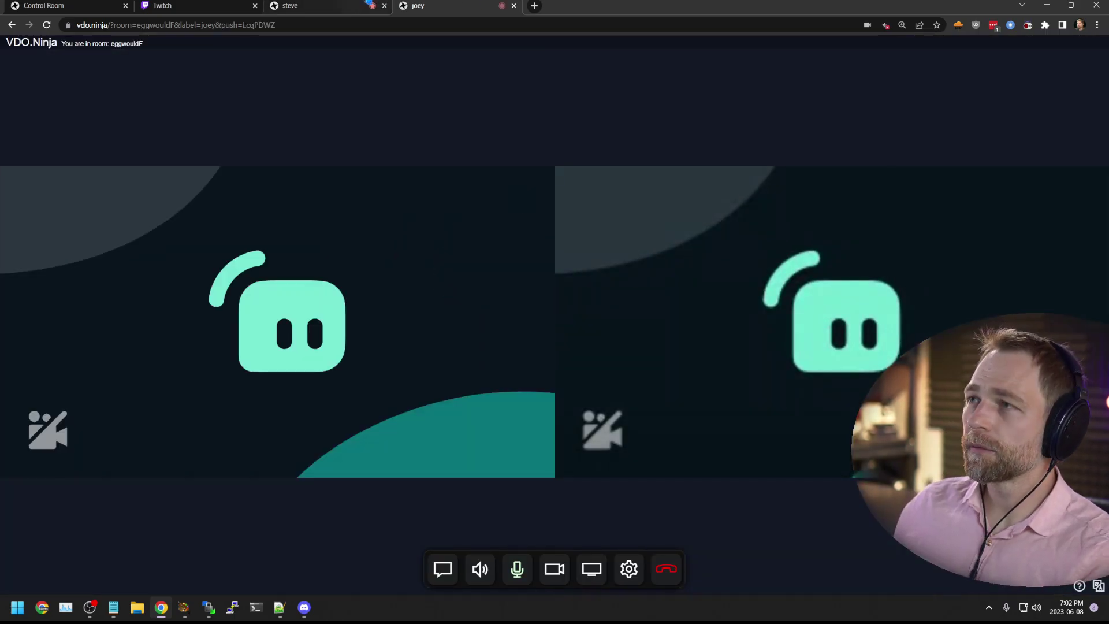
Set joey's video source to OBS Virtual Camera, then return to the Control Room tab
left_click(628, 569)
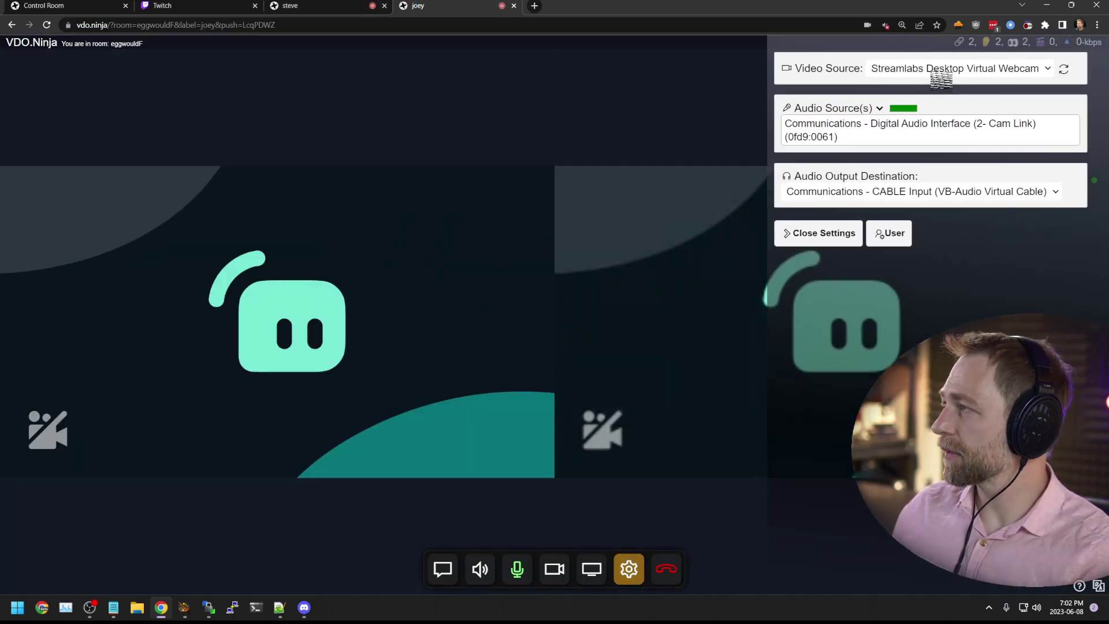
left_click(947, 69)
left_click(935, 137)
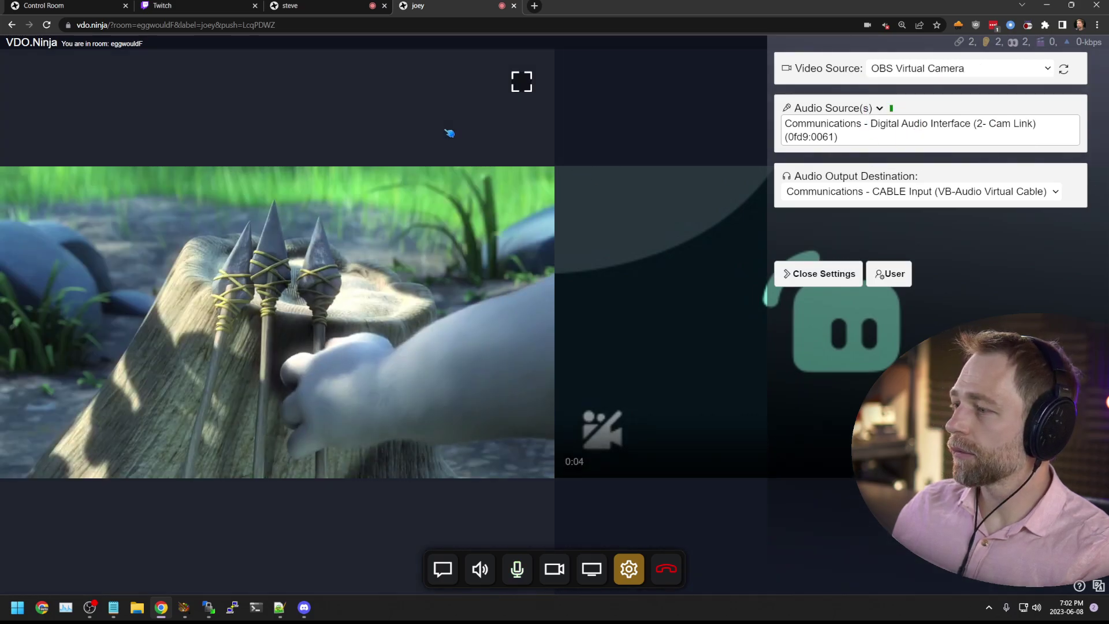
left_click(289, 6)
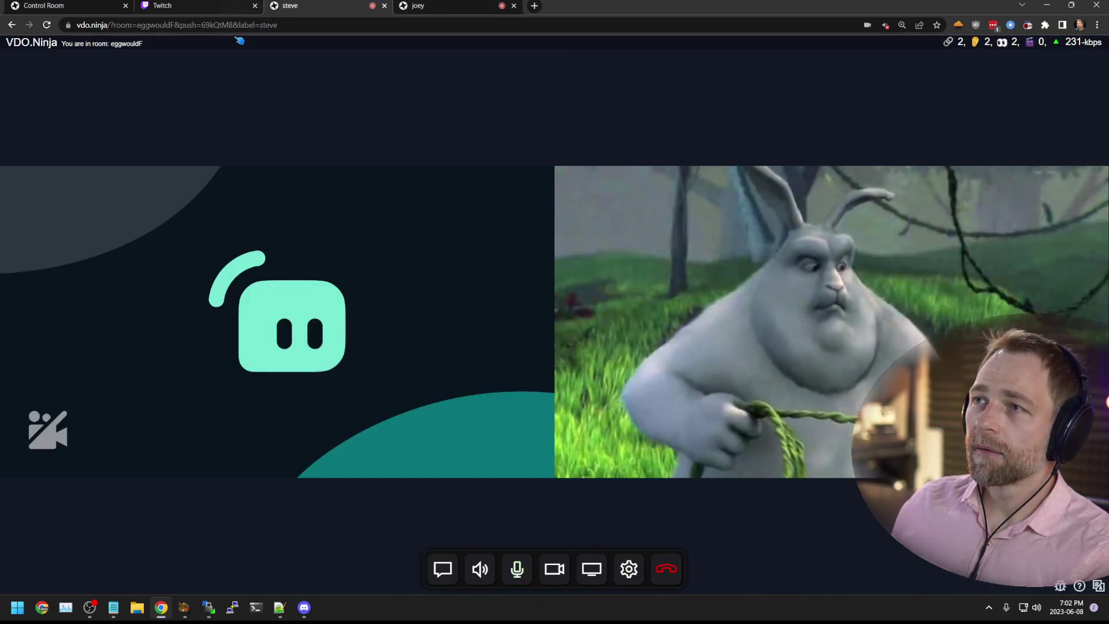
left_click(64, 6)
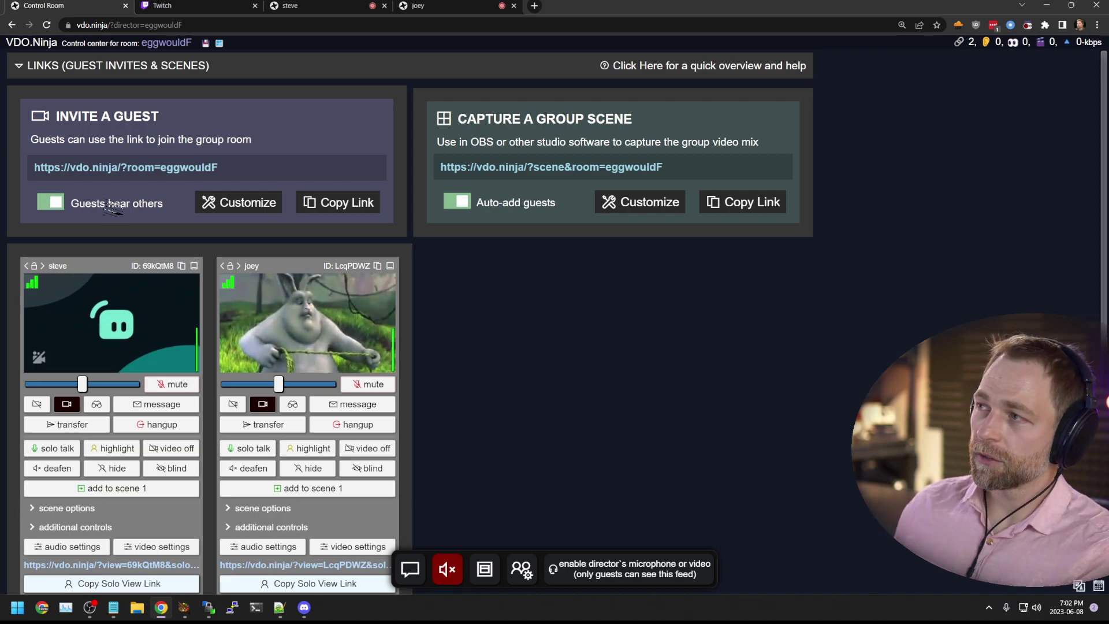
left_click(535, 168)
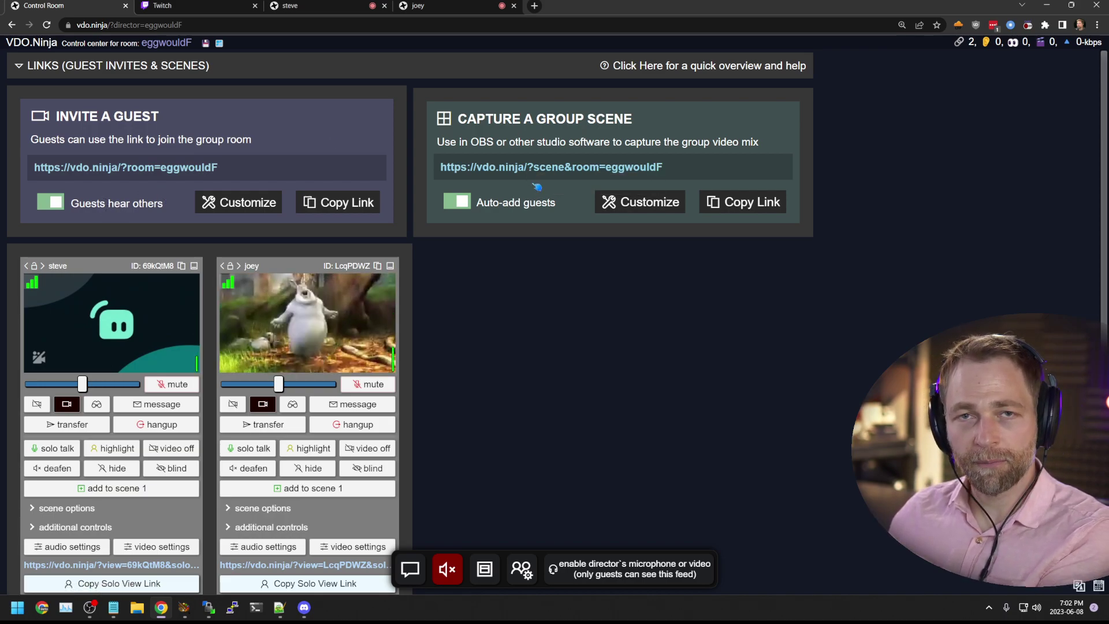
left_click(535, 5)
key("ctrl+v")
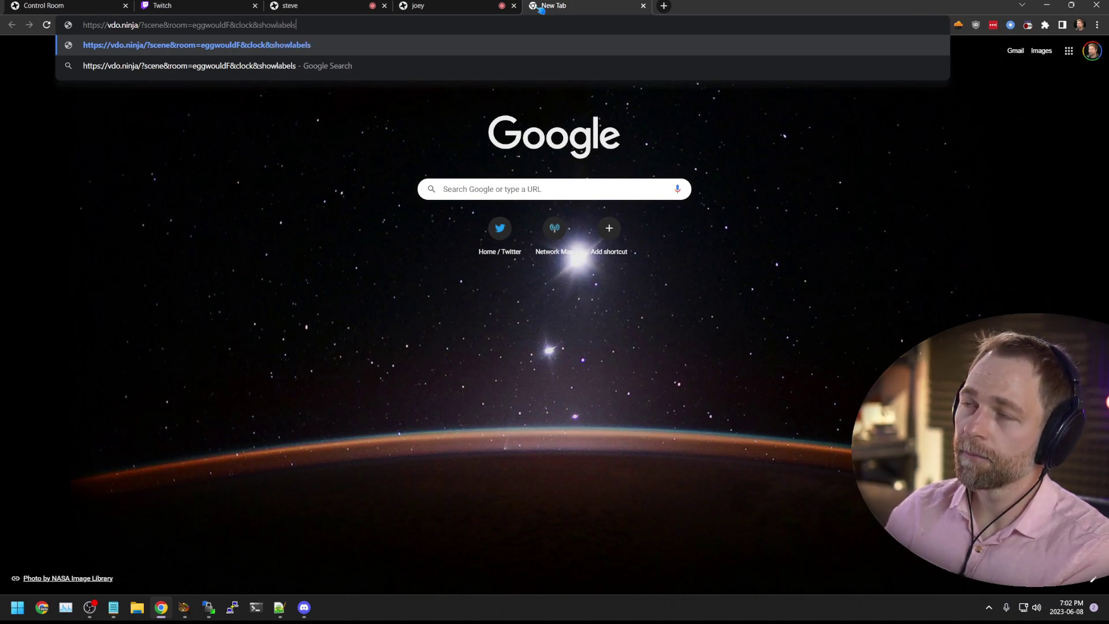
key("Return")
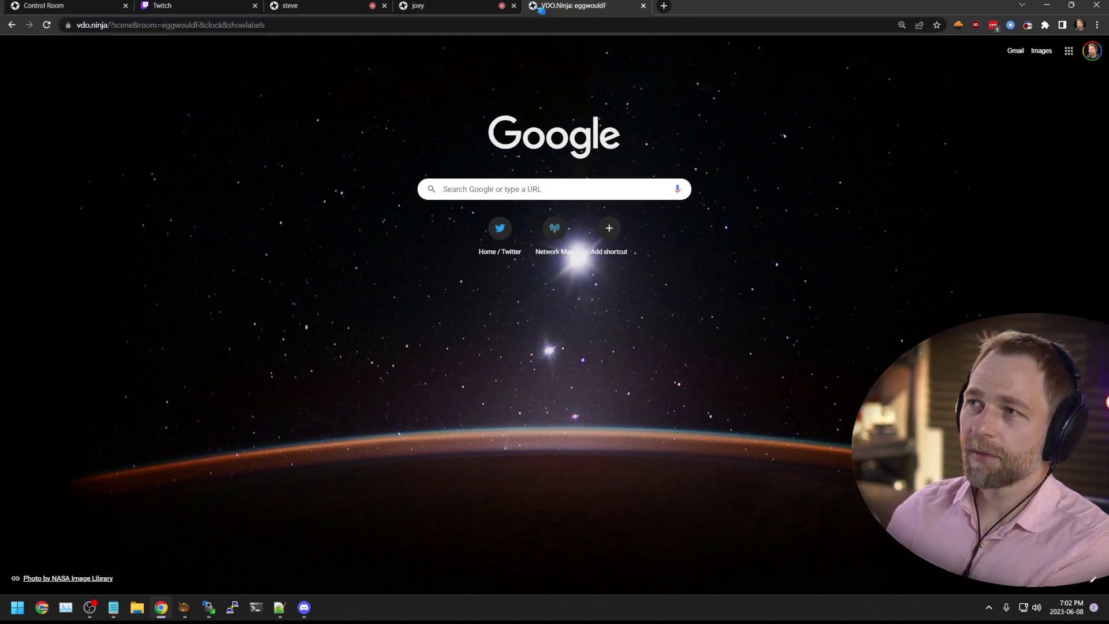
left_click(552, 212)
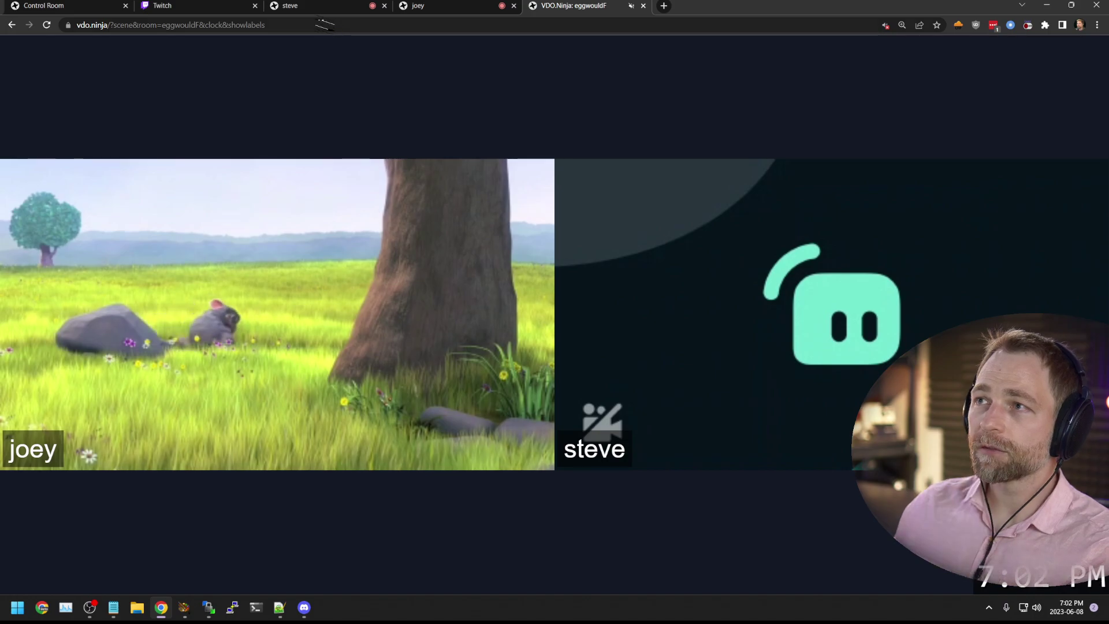
left_click(337, 25)
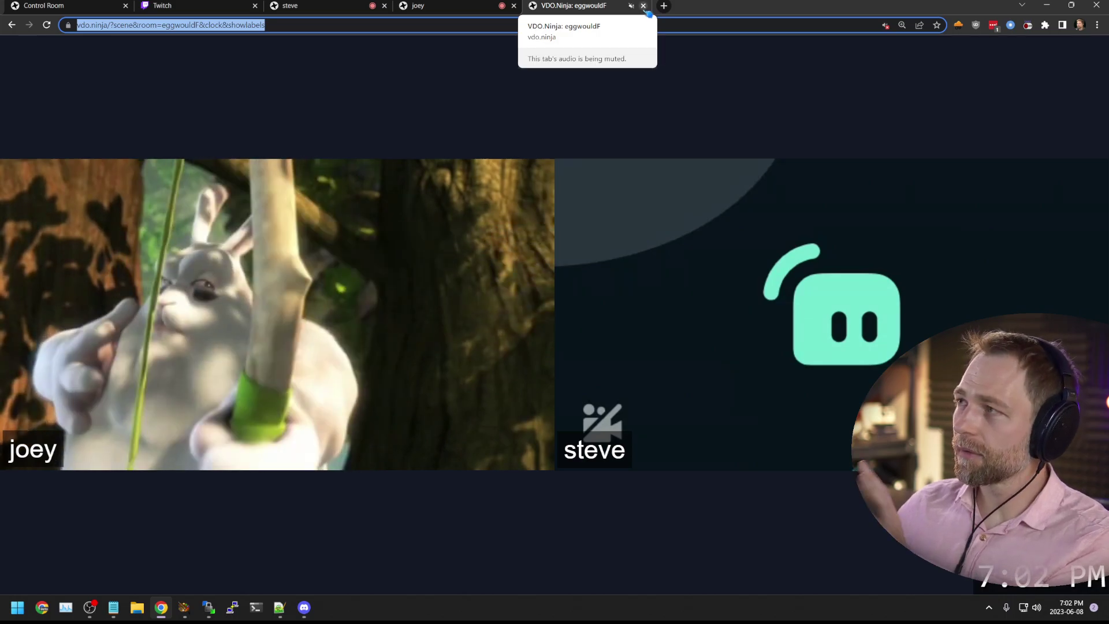
left_click(644, 7)
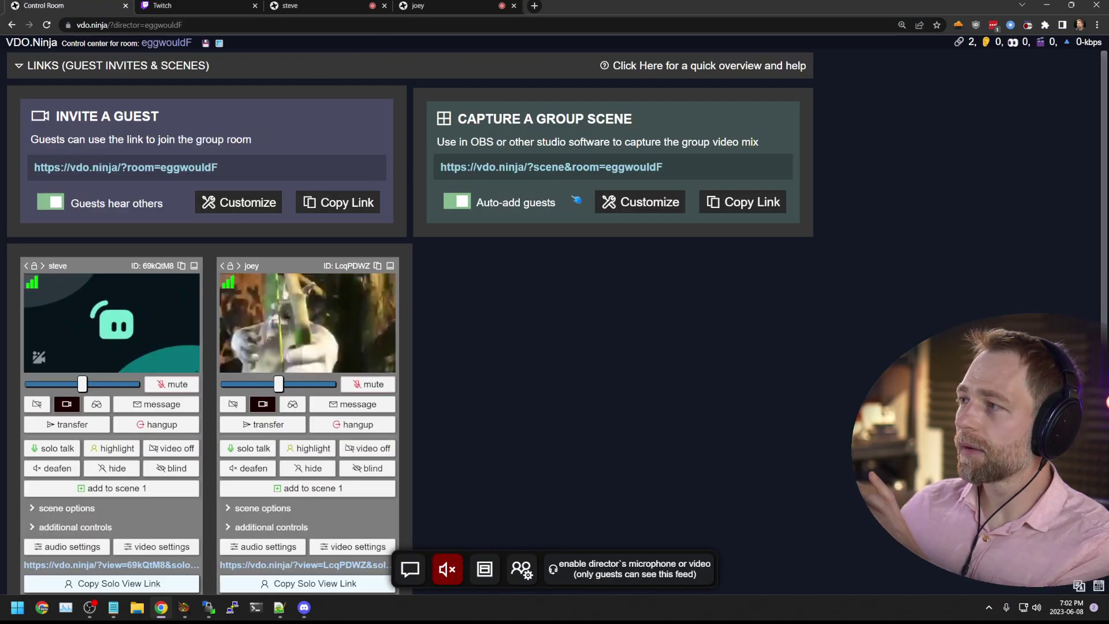
Append &clock&showlabels to the group scene link and choose Publish via WHIP for it
right_click(568, 167)
left_click(639, 237)
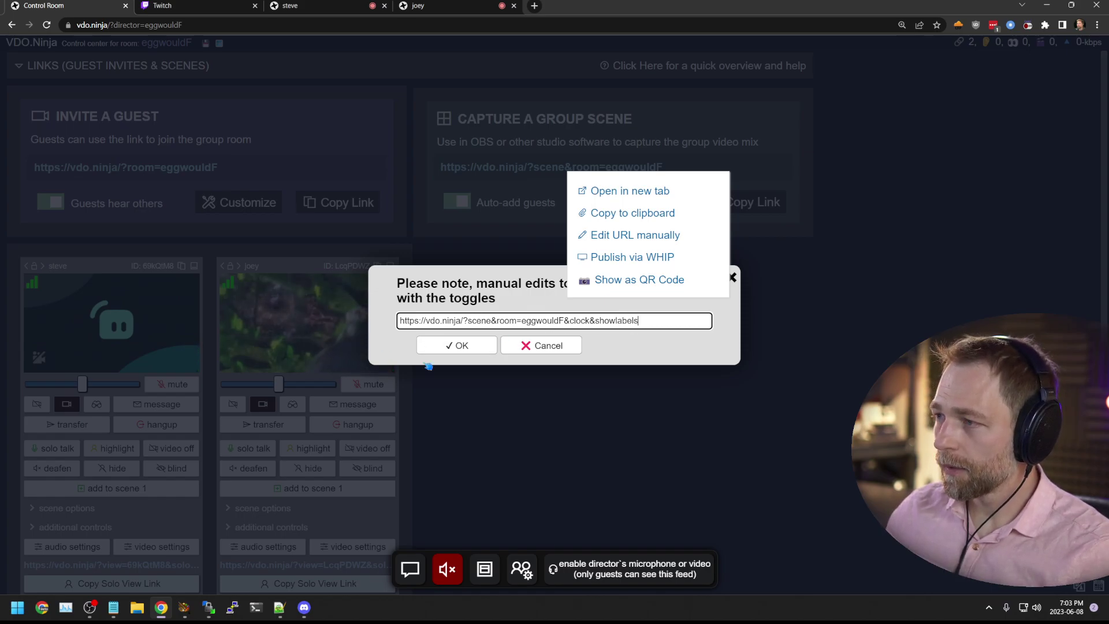
left_click(438, 347)
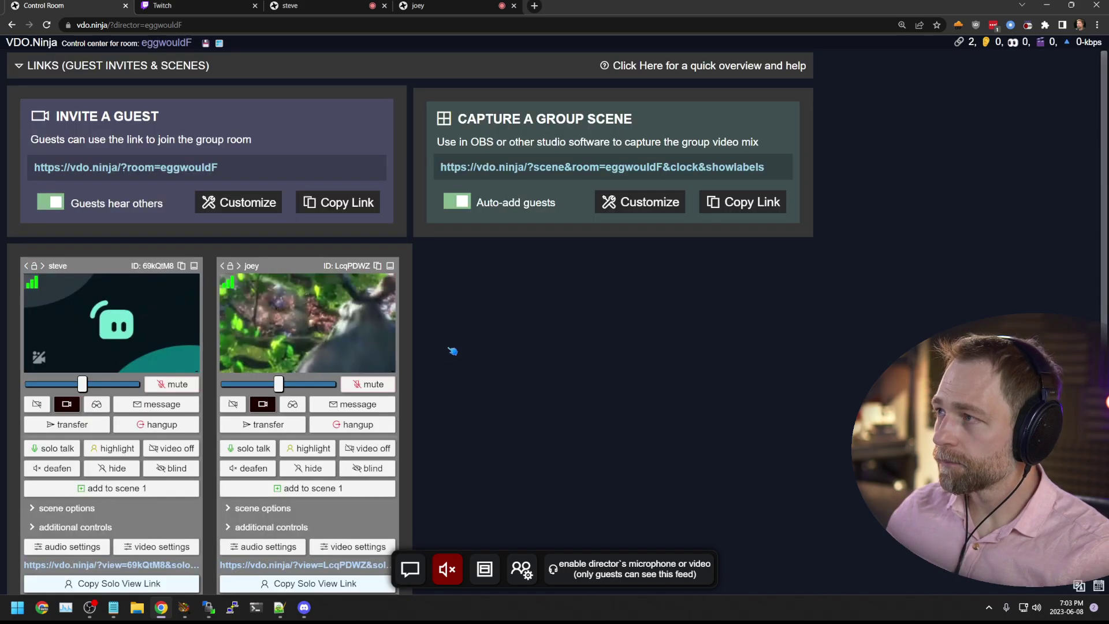
left_click(646, 166)
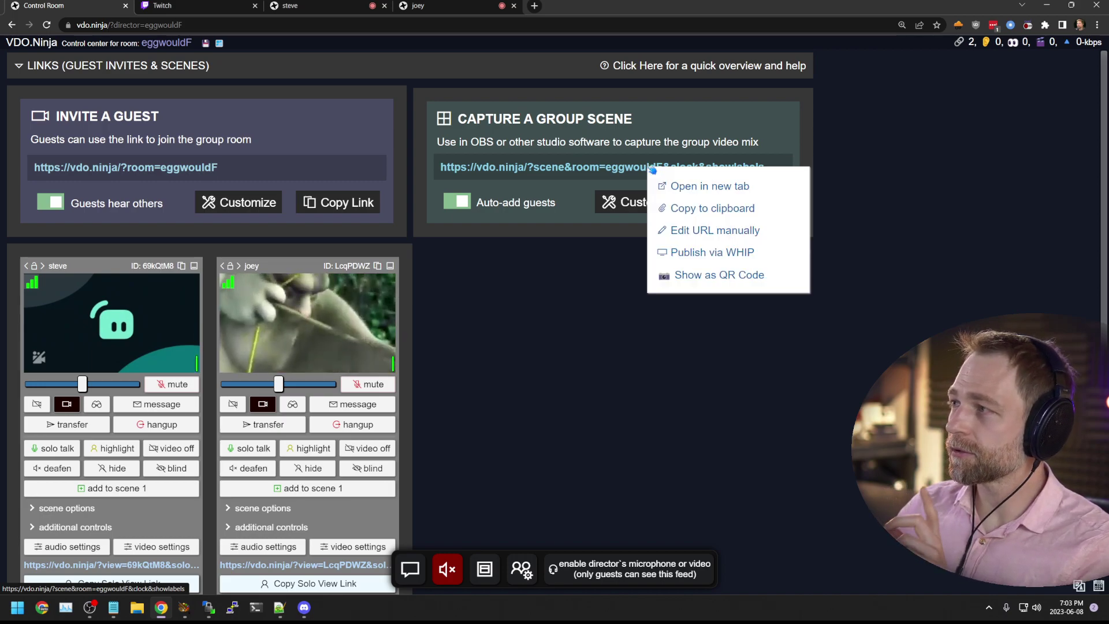
left_click(714, 254)
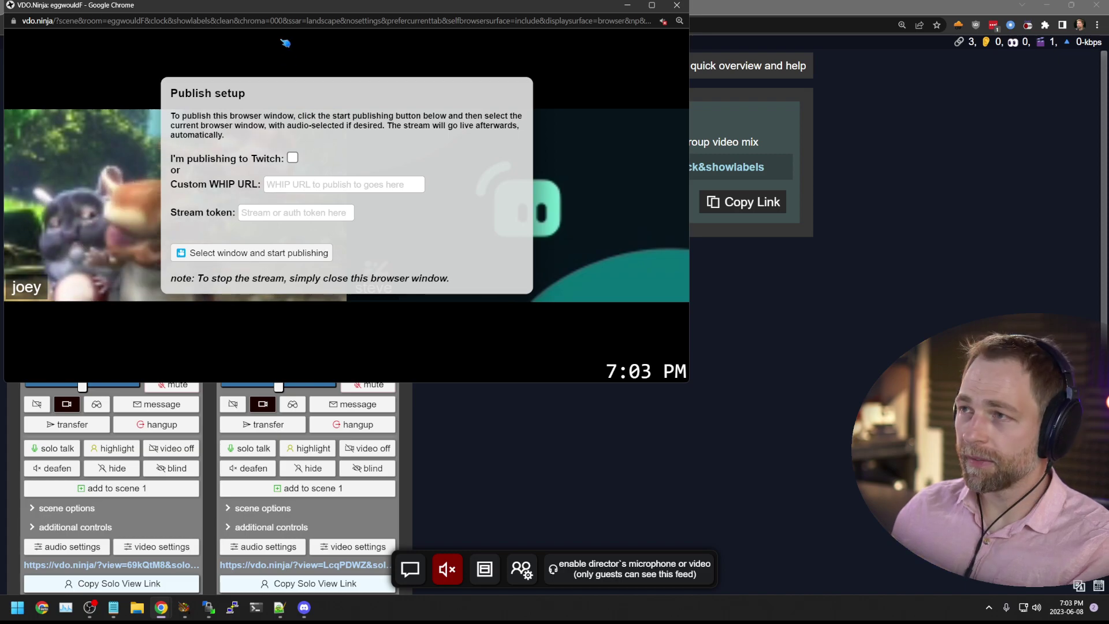
Tick I'm publishing to Twitch and copy the Twitch primary stream key
left_click_drag(286, 7, 368, 121)
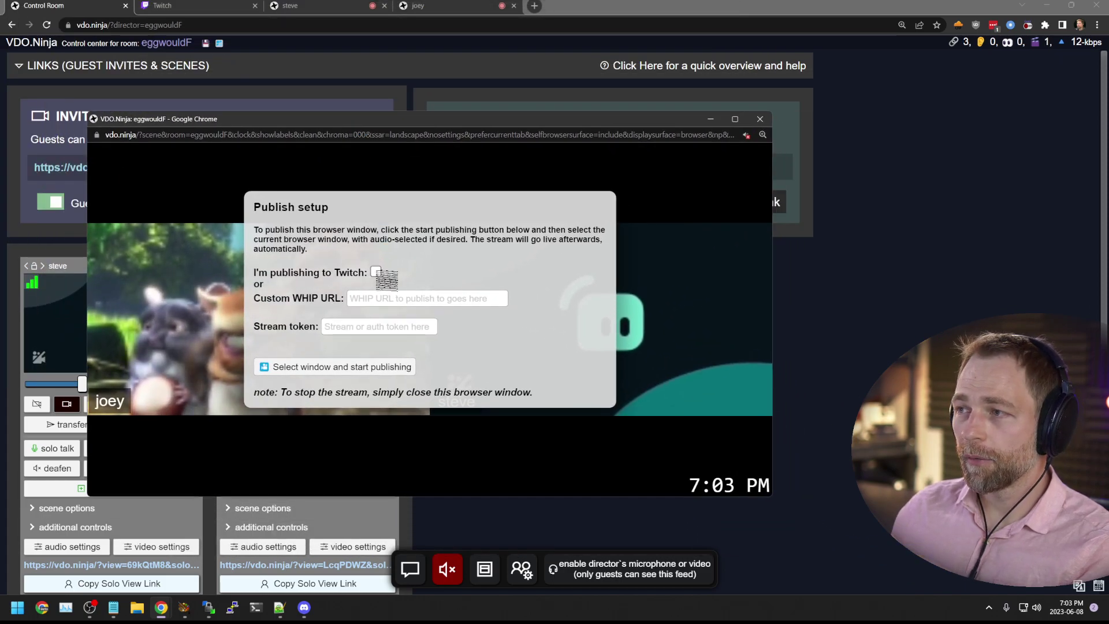
left_click(376, 272)
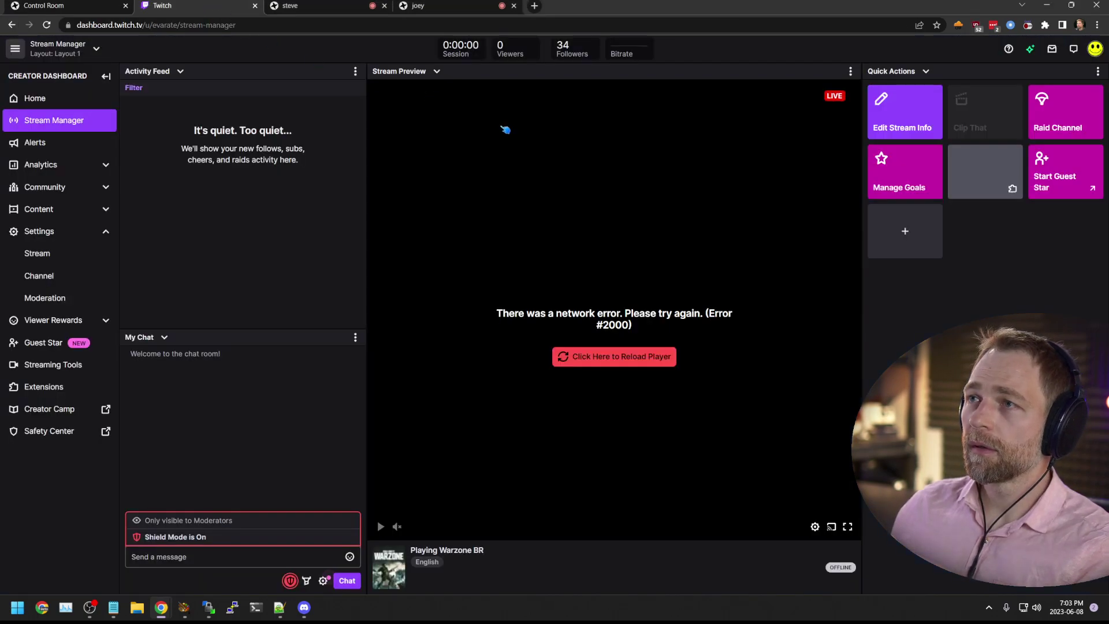
left_click(49, 254)
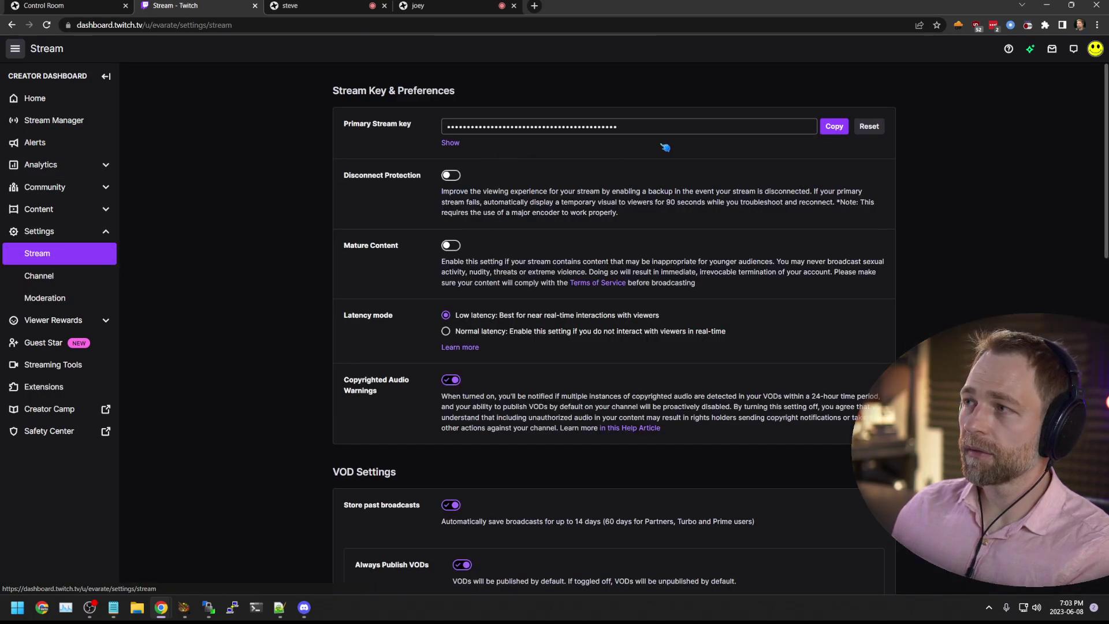
left_click(834, 131)
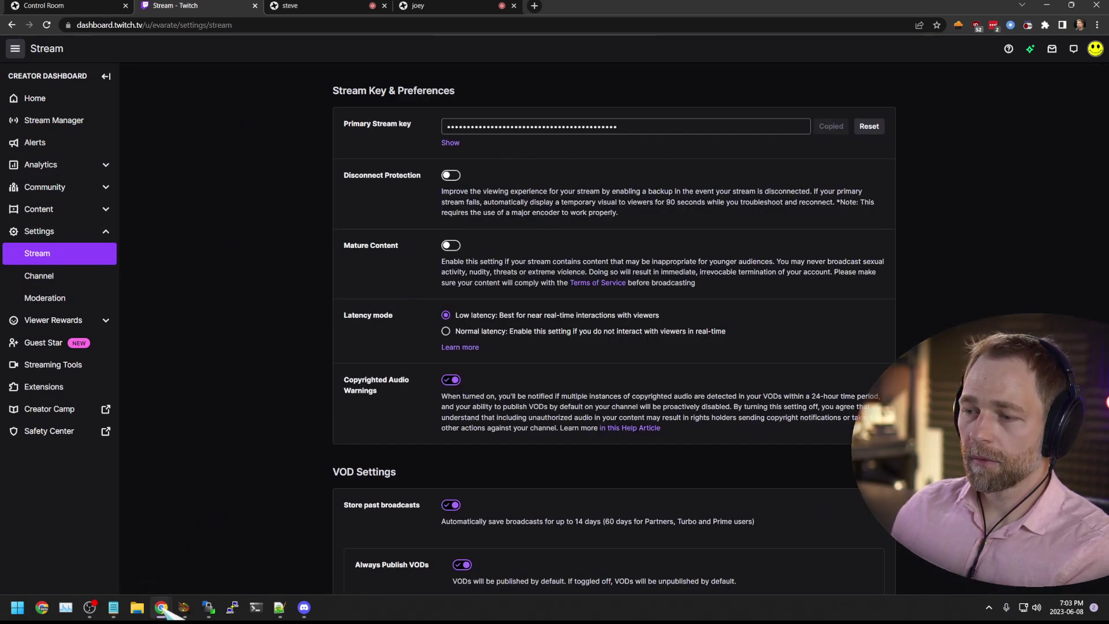
mouse_move(164, 611)
left_click(225, 588)
Paste the key into Stream token, start publishing, and pick This Tab to share
left_click(381, 327)
key("ctrl+v")
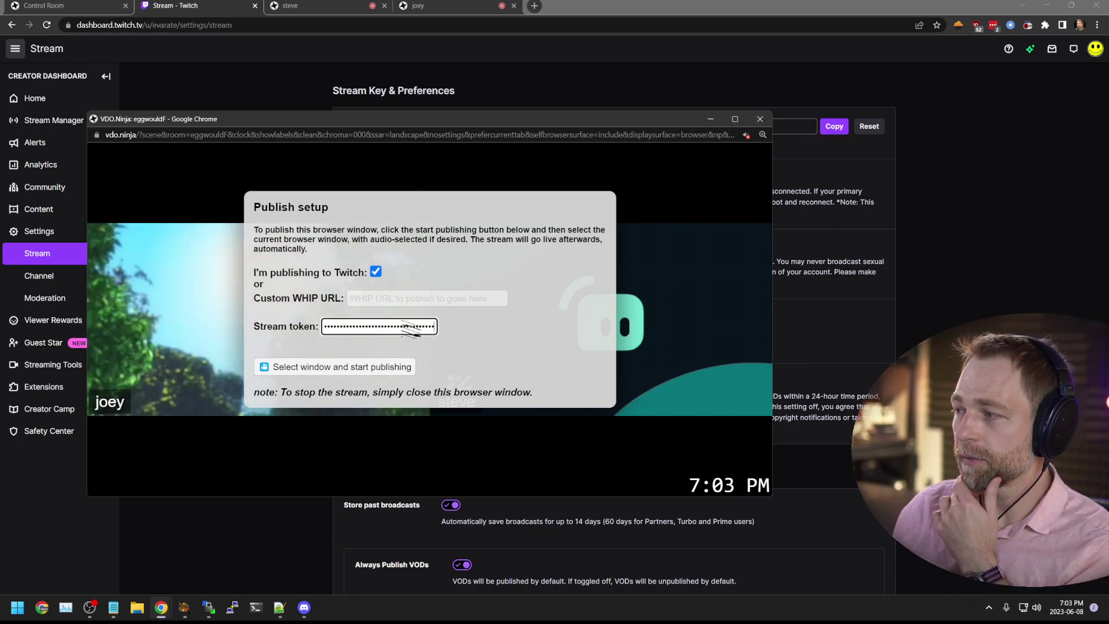
left_click(368, 372)
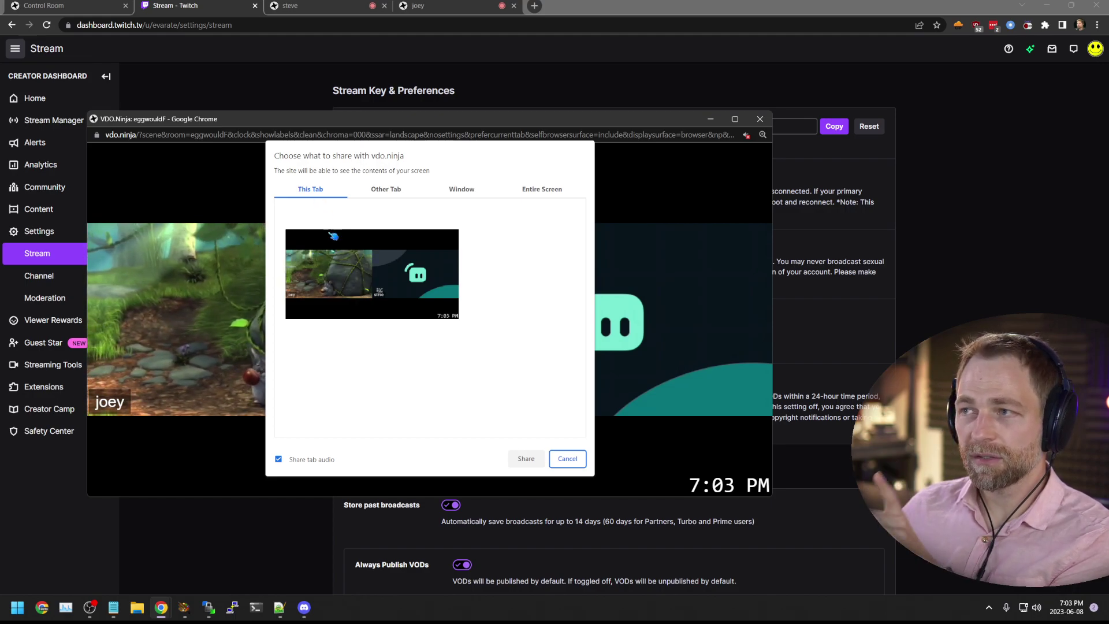
left_click(345, 280)
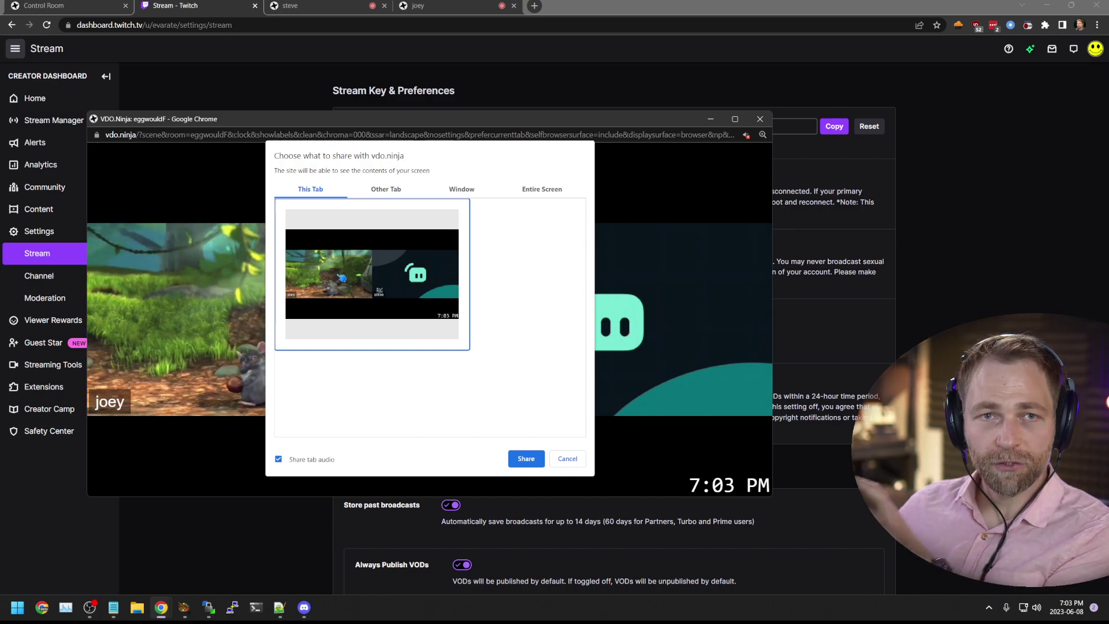
Confirm sharing this tab to begin the WHIP stream, then reposition the publishing window
left_click(529, 459)
left_click_drag(379, 112, 376, 63)
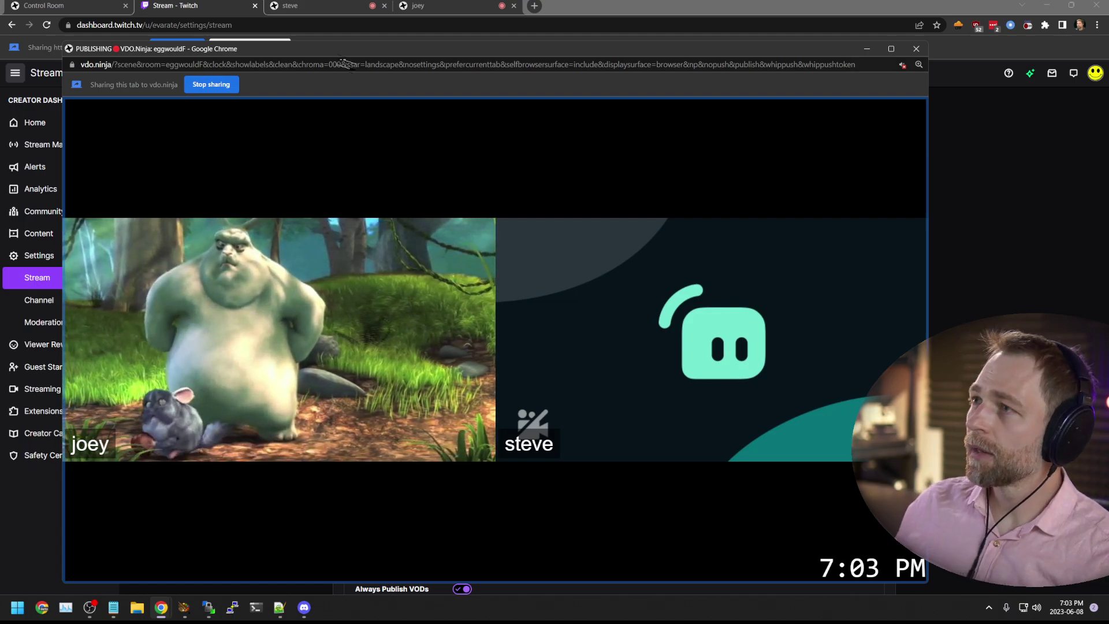
left_click_drag(345, 53, 365, 37)
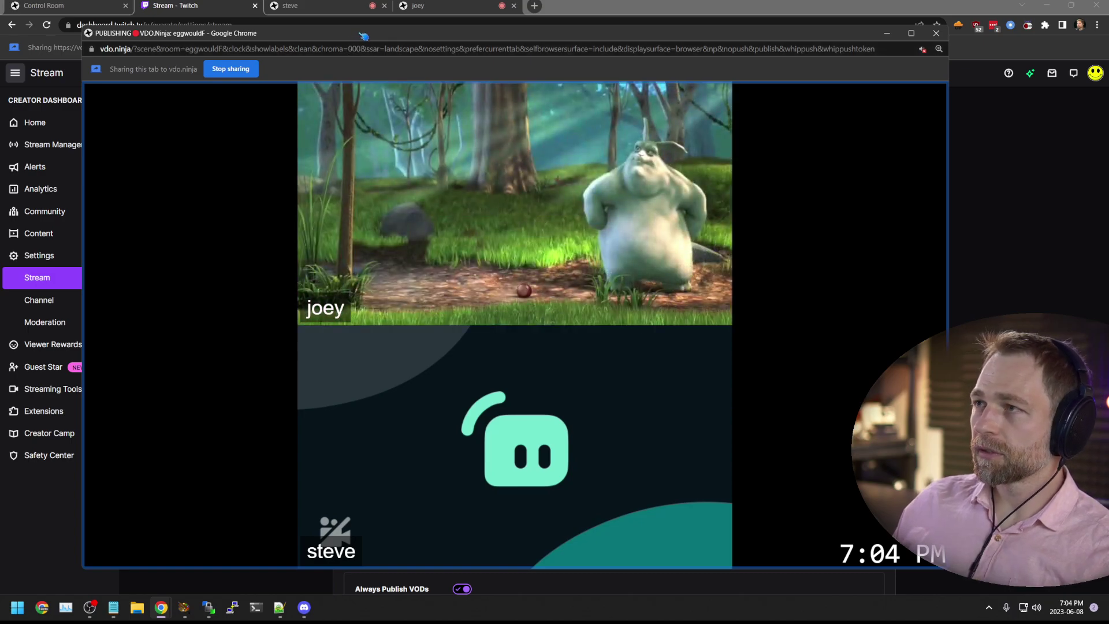
left_click_drag(363, 35, 365, 42)
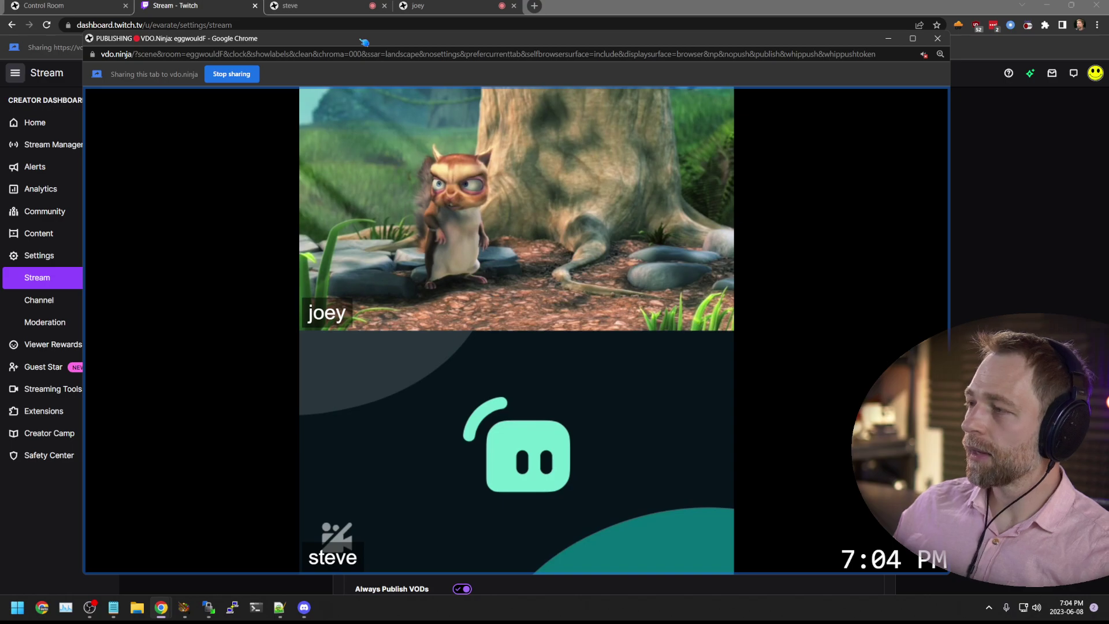
Check the Twitch stream dashboard alongside the VDO.Ninja publishing window
left_click(194, 8)
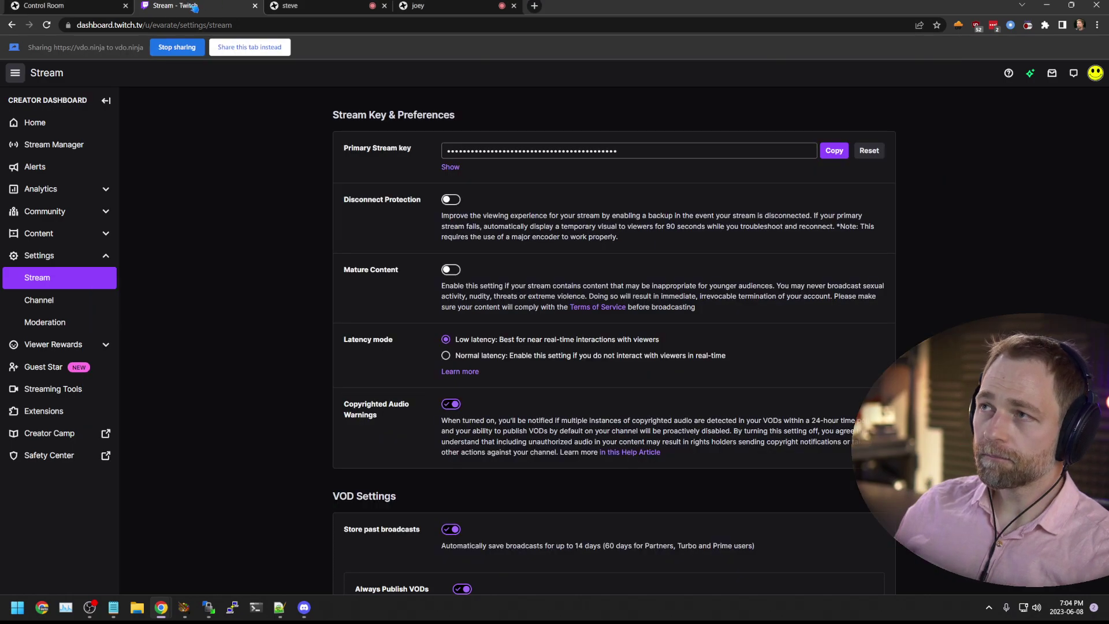
left_click(53, 144)
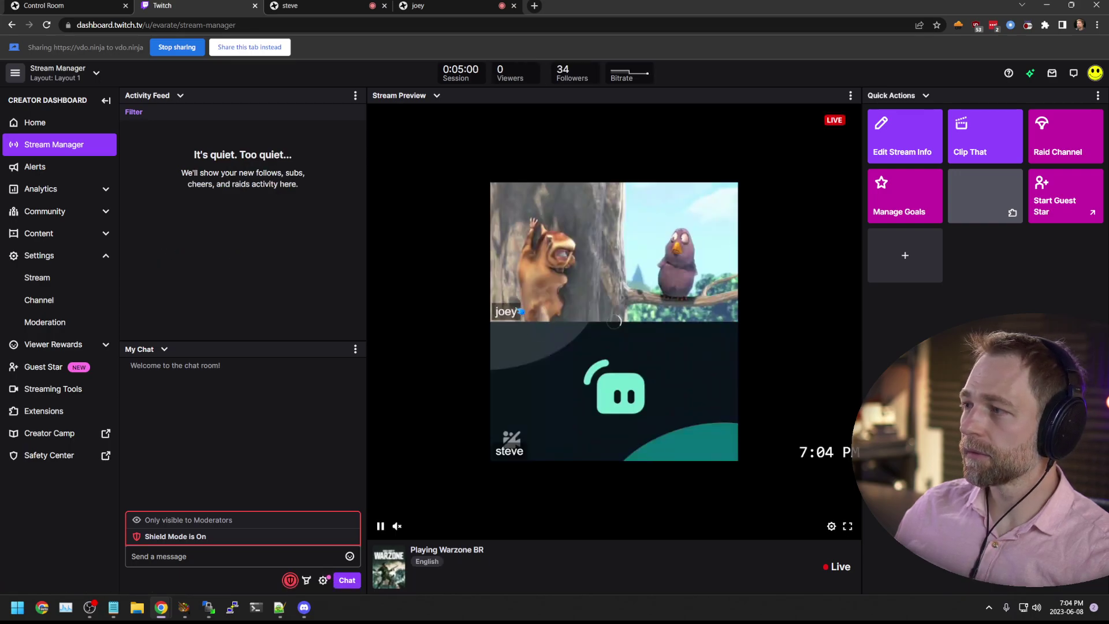
mouse_move(161, 607)
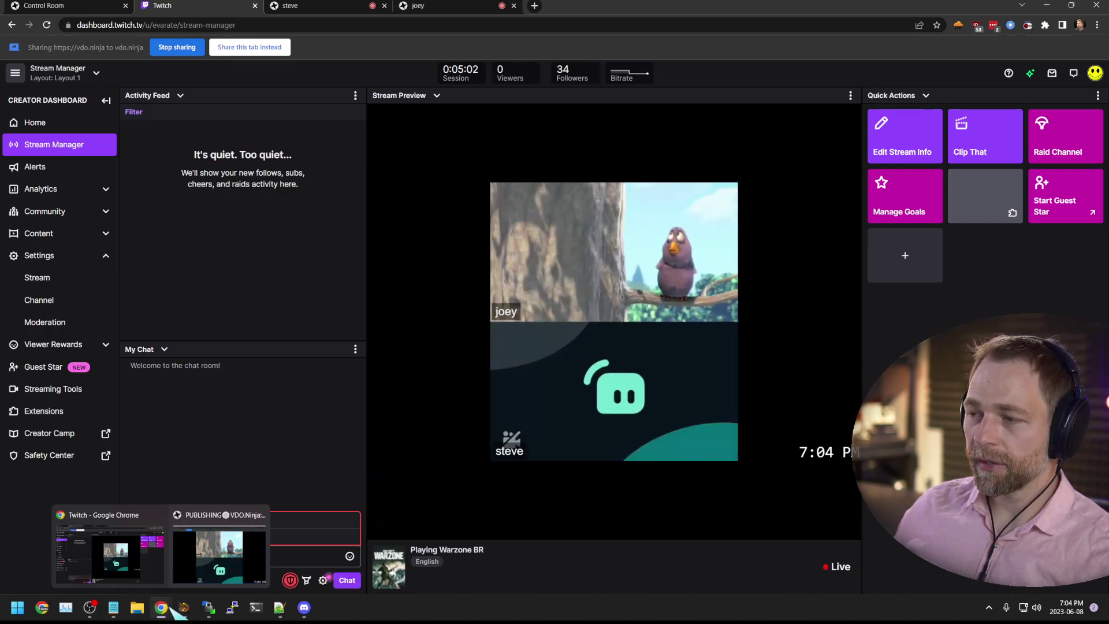
left_click(237, 554)
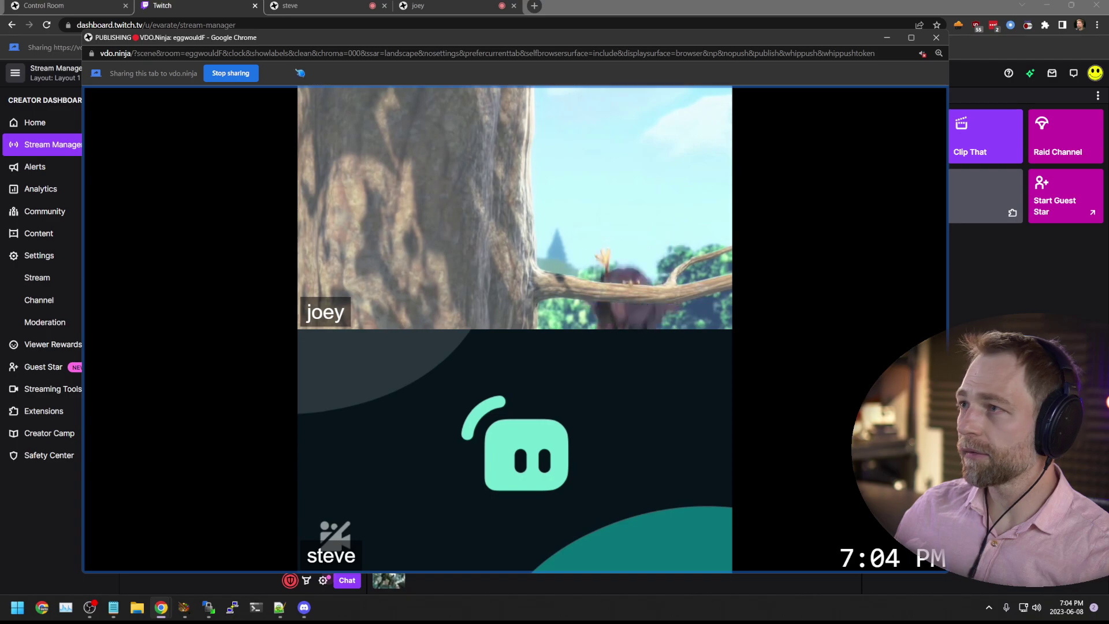
key("alt+Tab")
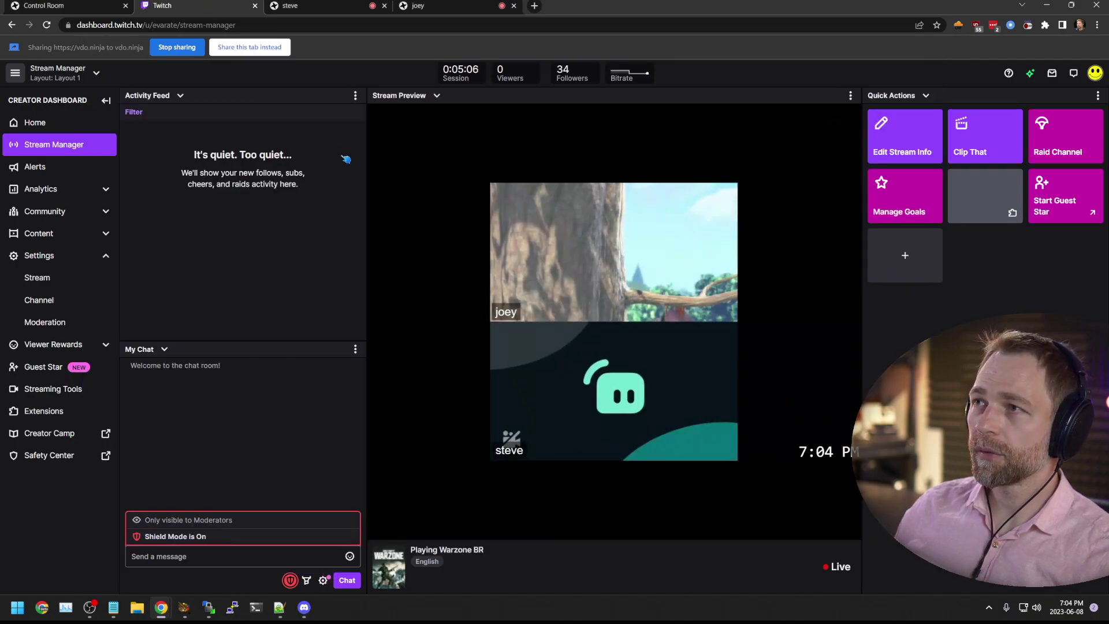
Load twitch.tv/evarate to watch the live stream of joey above steve
left_click(218, 29)
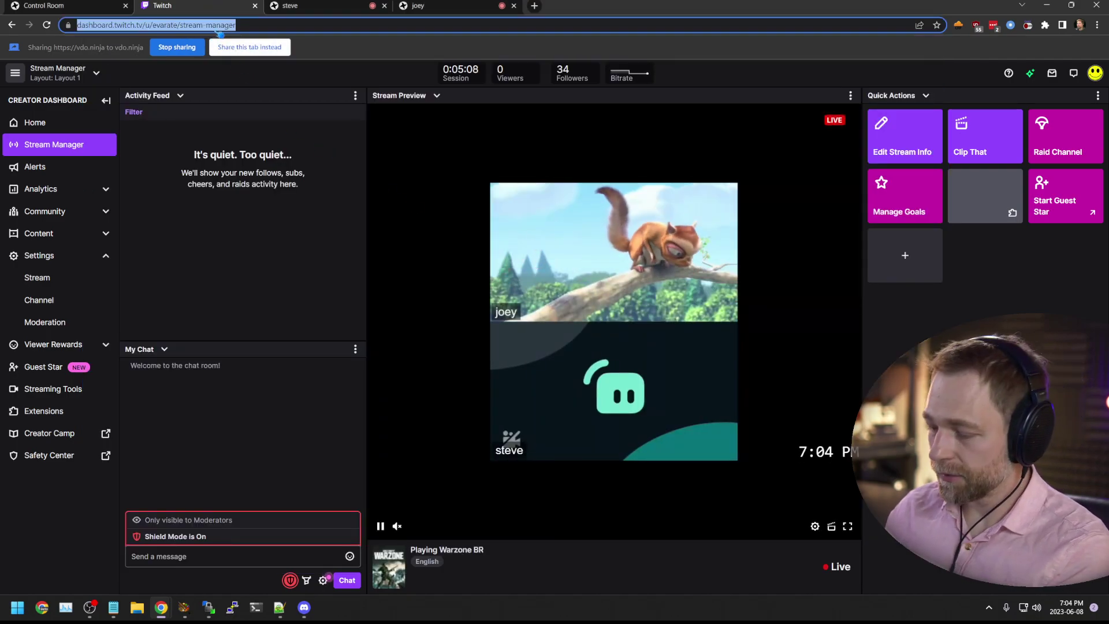
type("twitch.tv/evarate")
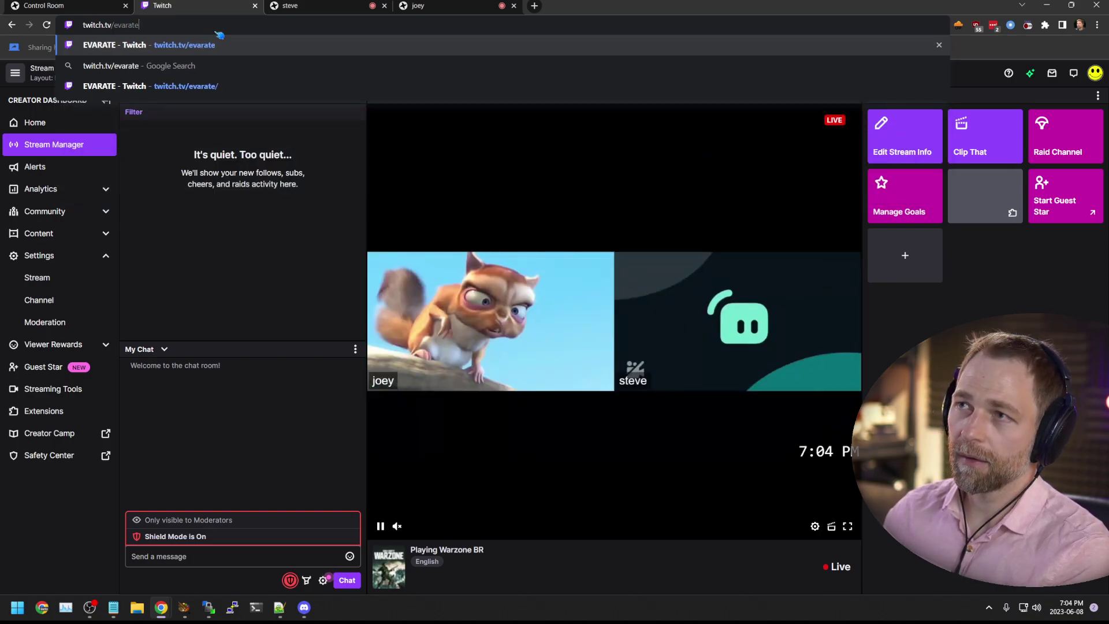
key("Return")
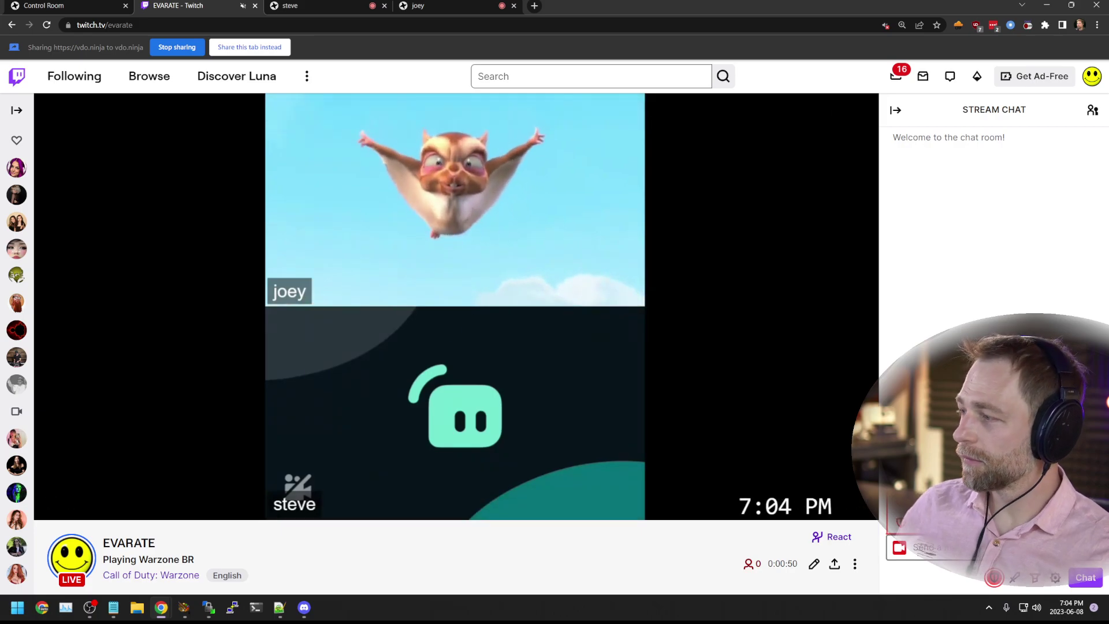
left_click(860, 502)
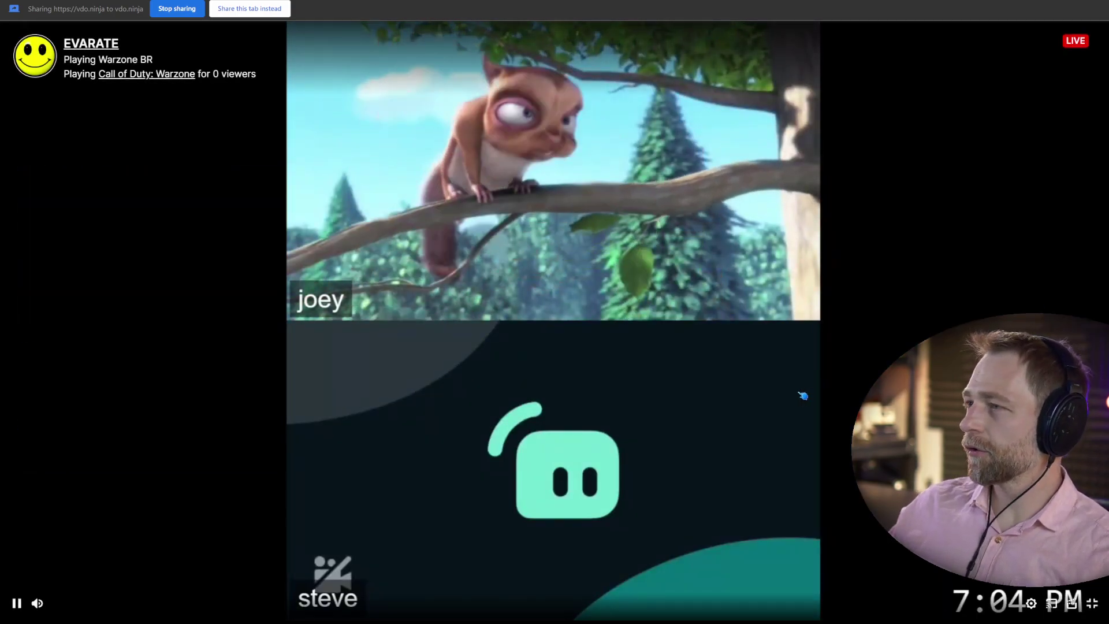
key("Escape")
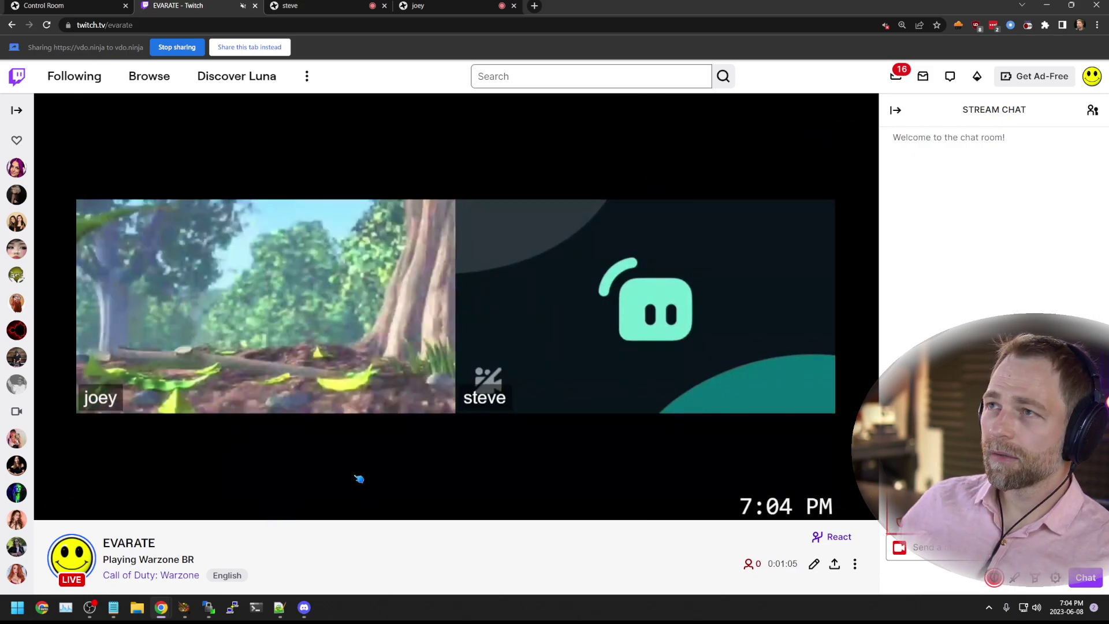
Narrow the publishing window to a portrait shape so the stream stacks joey above steve
left_click(109, 5)
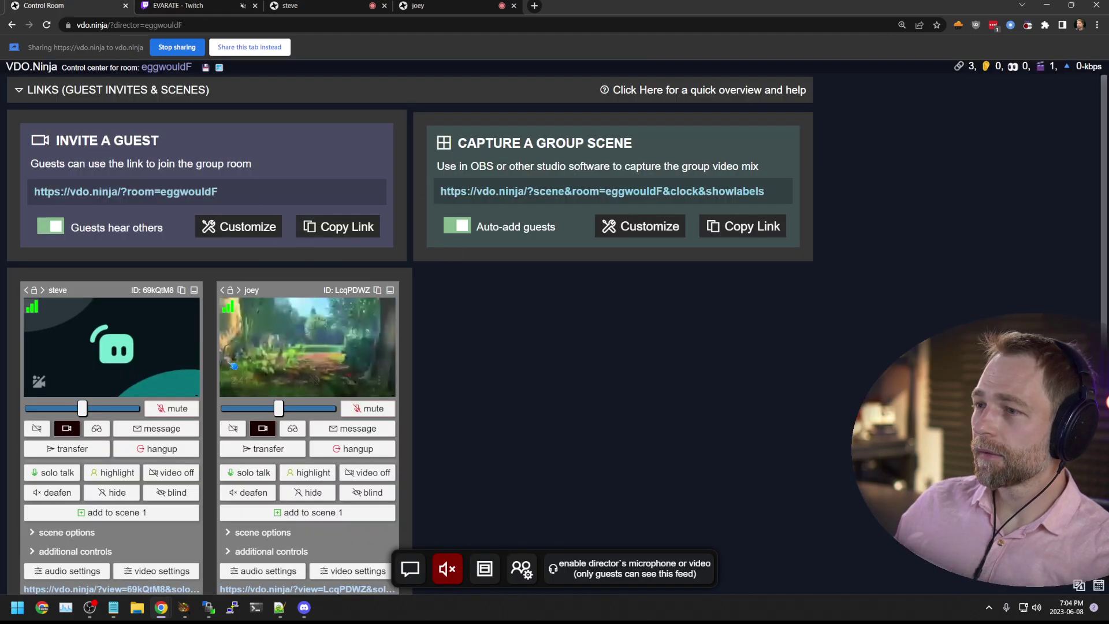
scroll(222, 437, "down", 1)
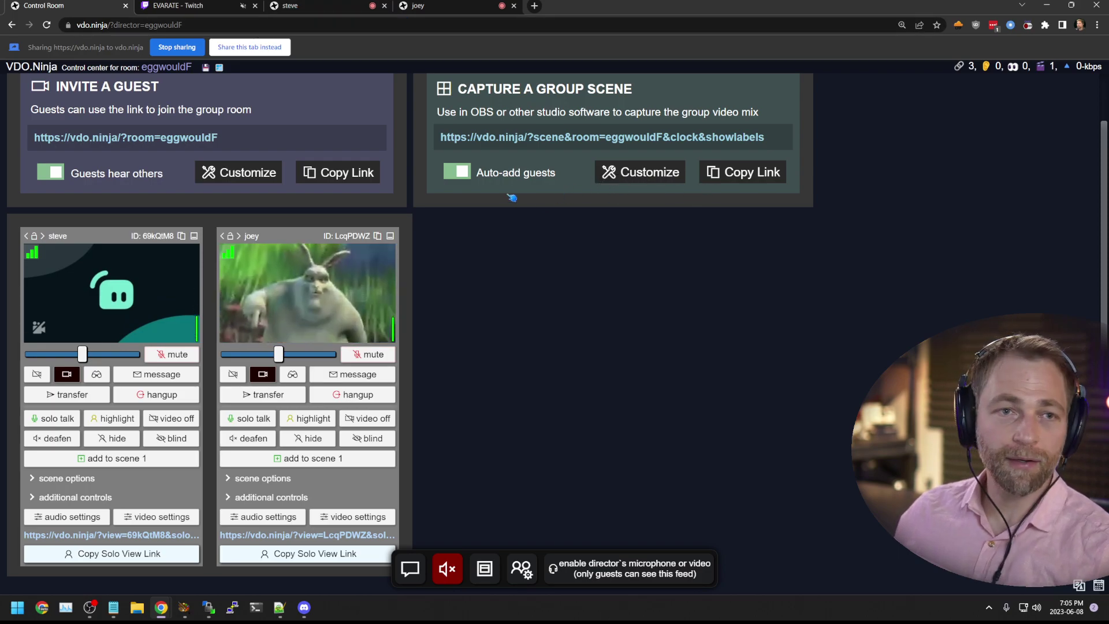
mouse_move(167, 611)
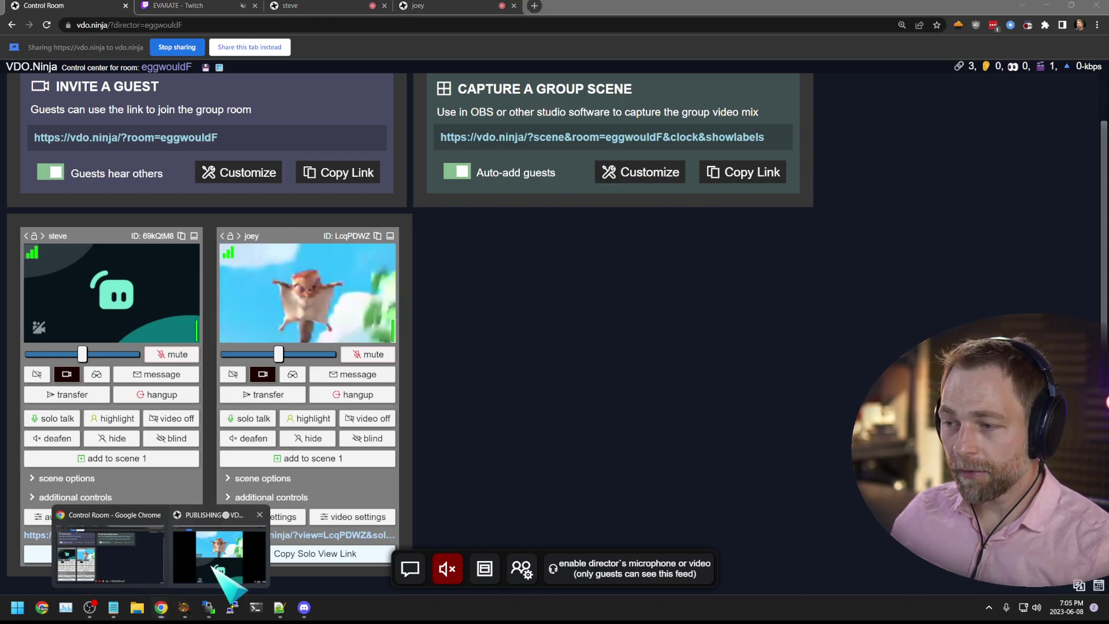
left_click(214, 569)
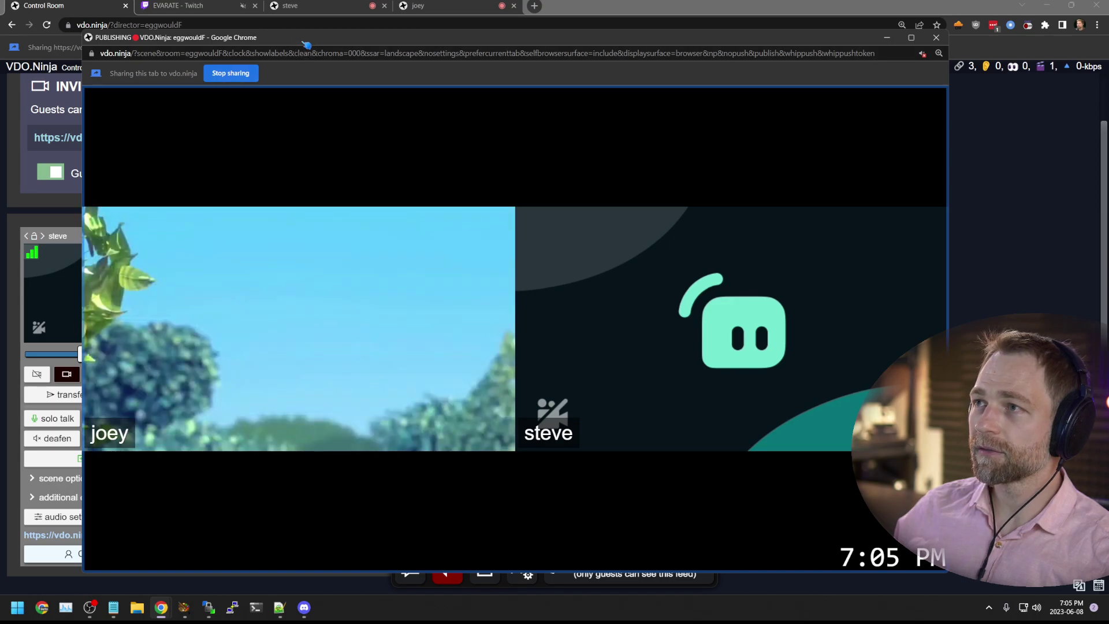
left_click_drag(951, 263, 691, 263)
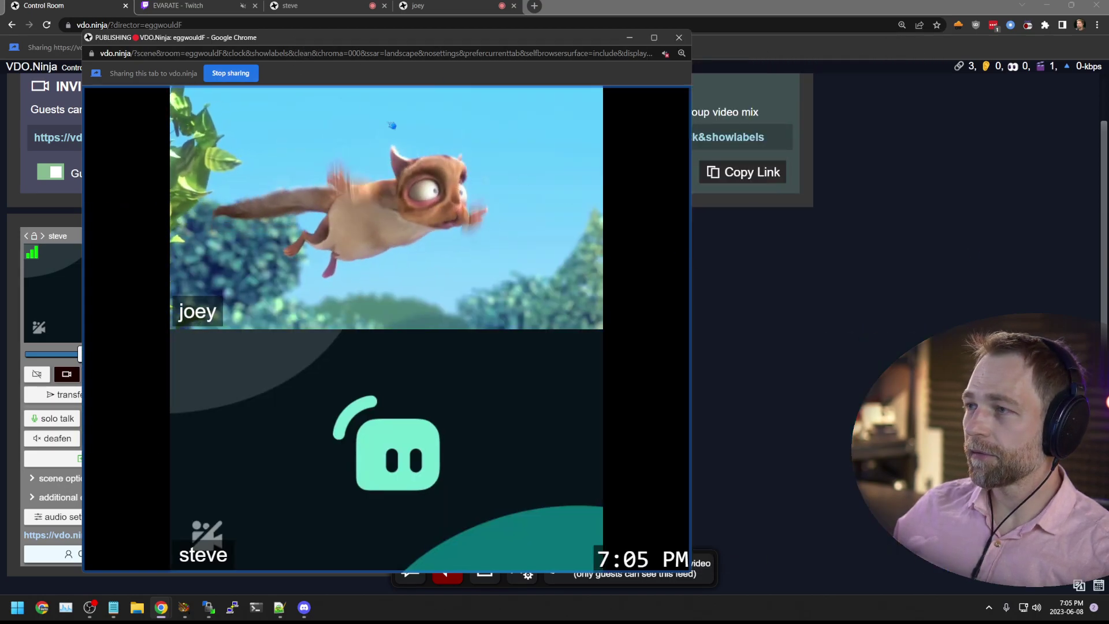
left_click_drag(345, 41, 509, 80)
key("ctrl+2")
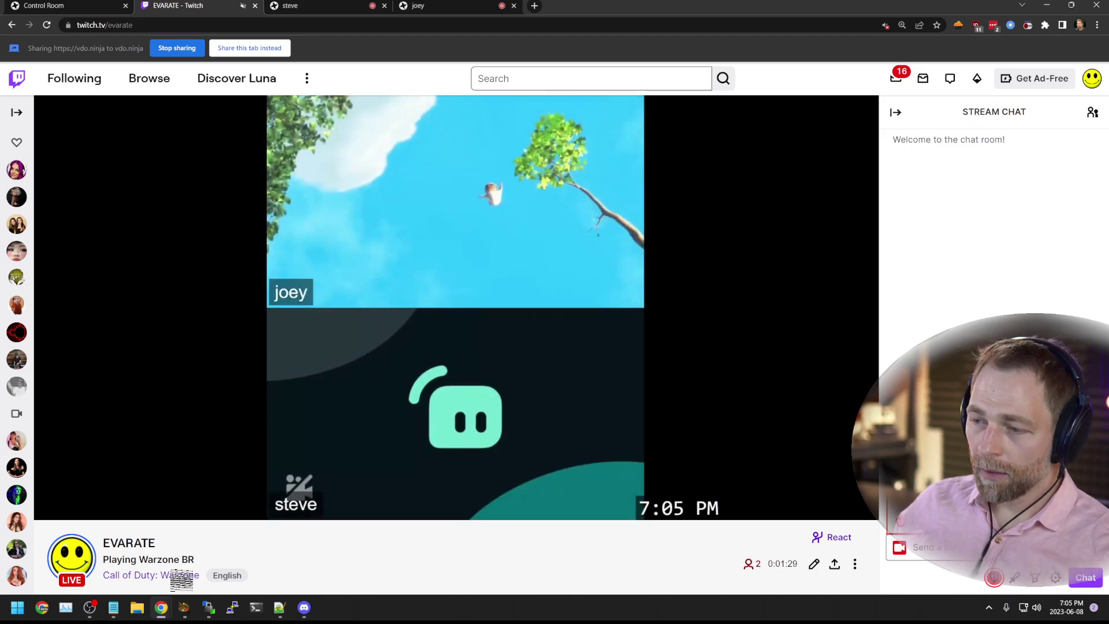
Move the publishing window aside and check the EVARATE stream on Twitch
mouse_move(161, 607)
left_click(199, 572)
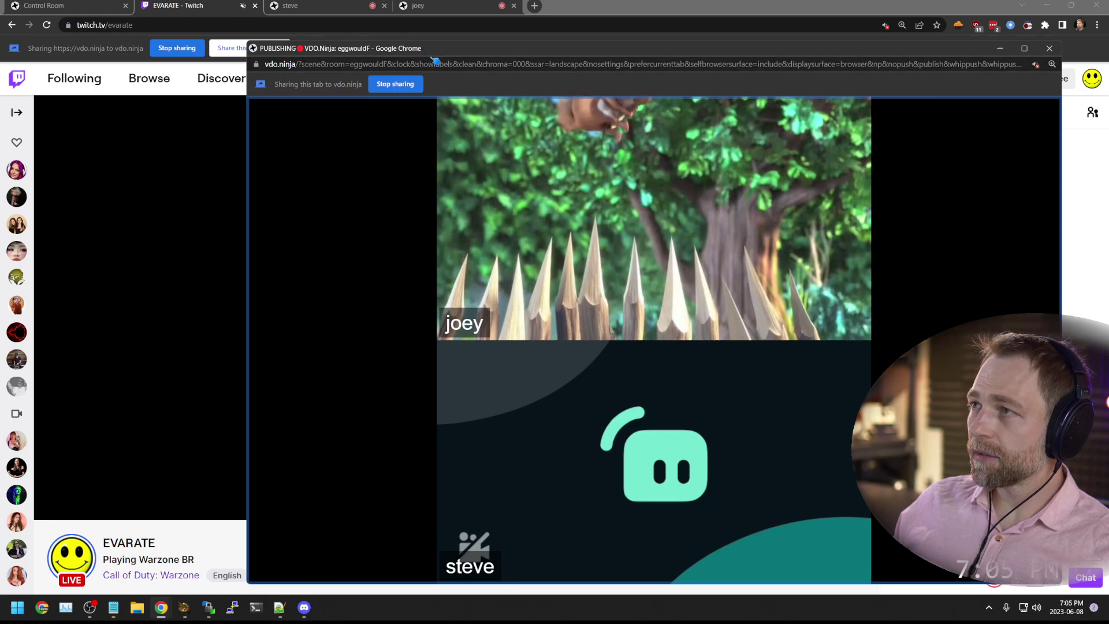
left_click_drag(435, 60, 349, 51)
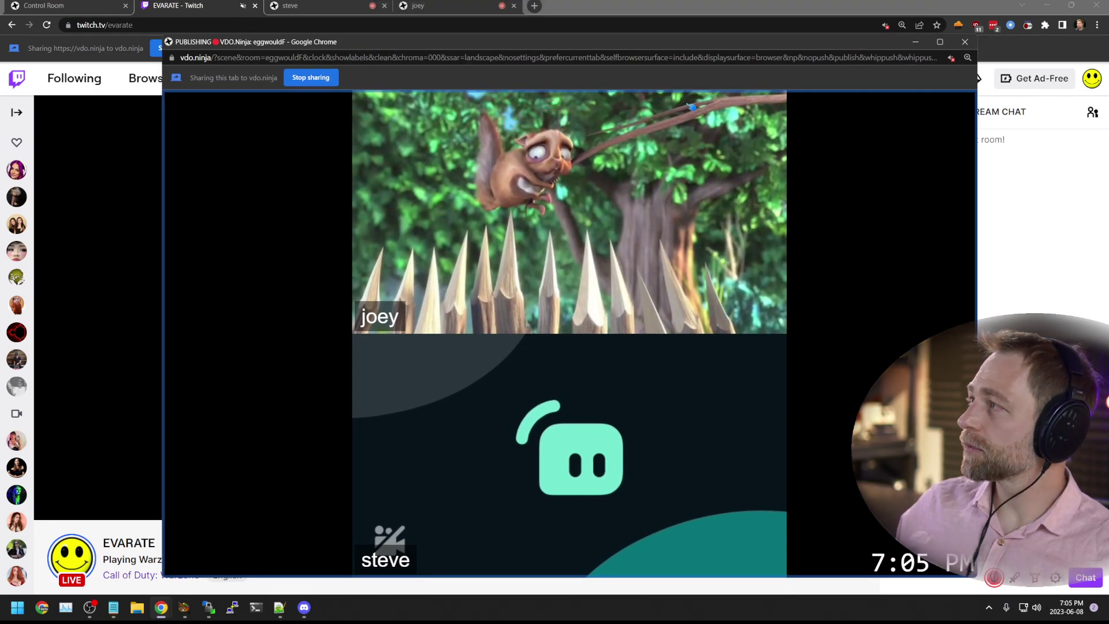
left_click_drag(558, 45, 457, 40)
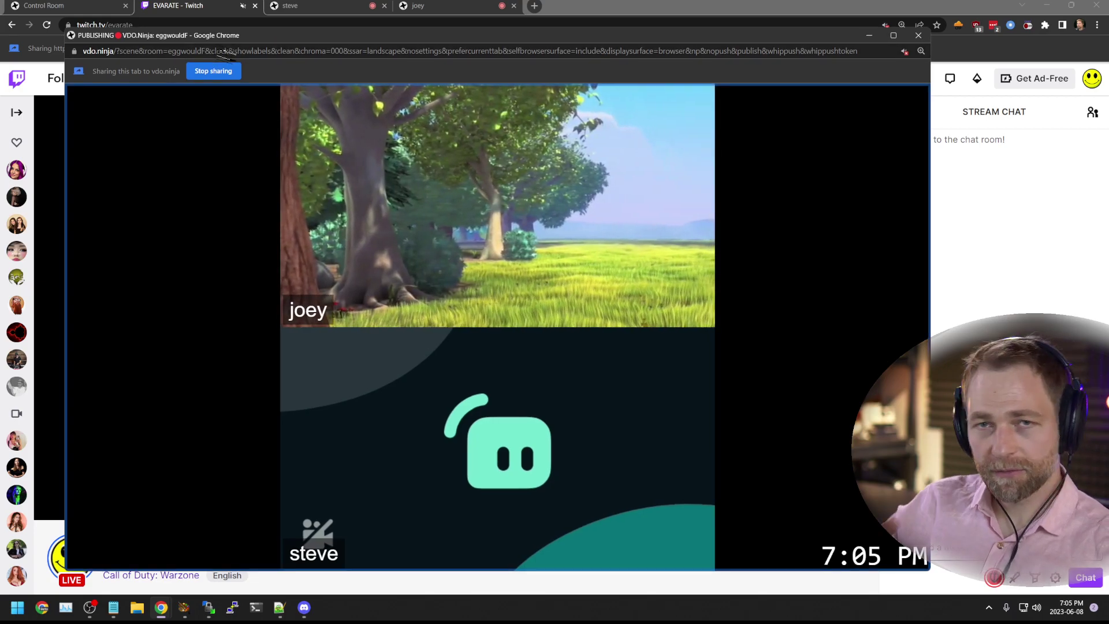
left_click(175, 6)
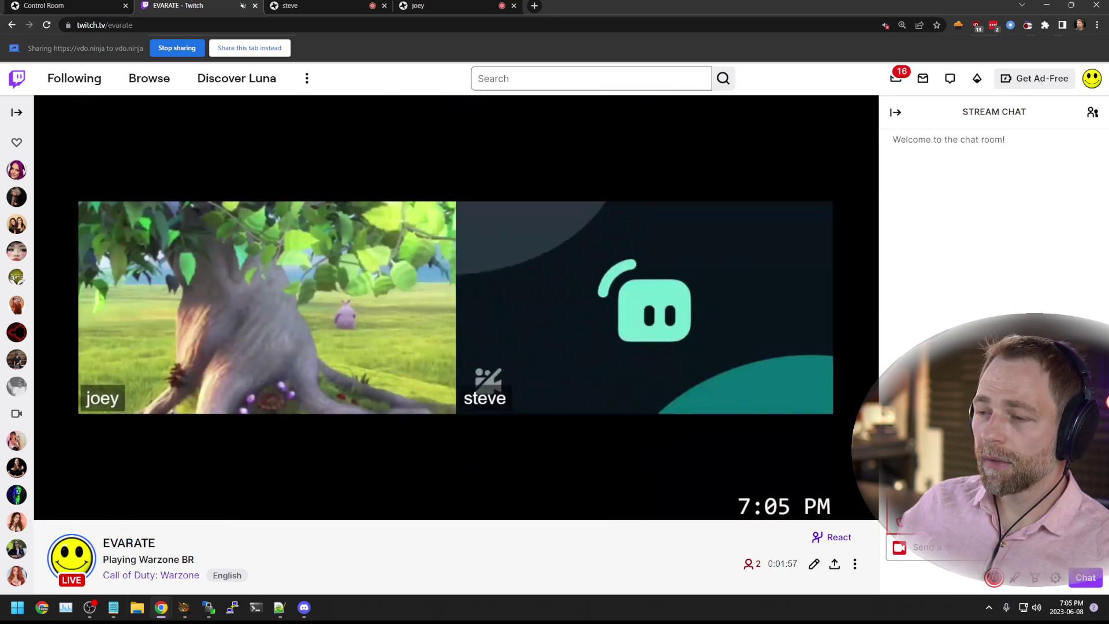
Close the publishing window to stop publishing to Twitch
mouse_move(174, 594)
left_click(219, 548)
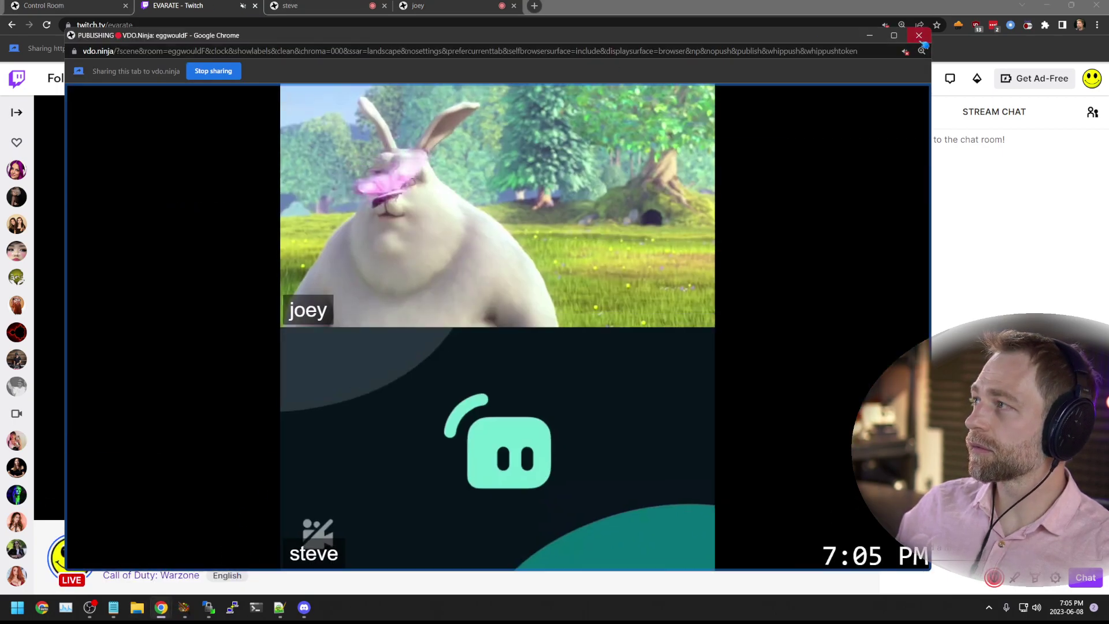
left_click(918, 35)
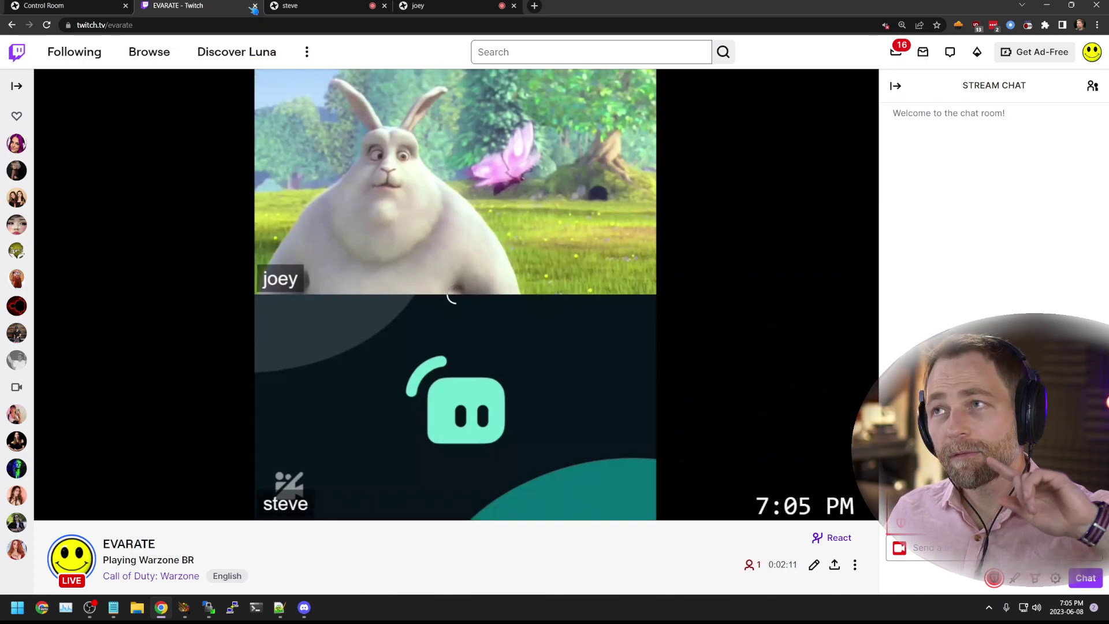
Close the Twitch, steve and joey tabs, confirming Leave on the guest pages
left_click(254, 7)
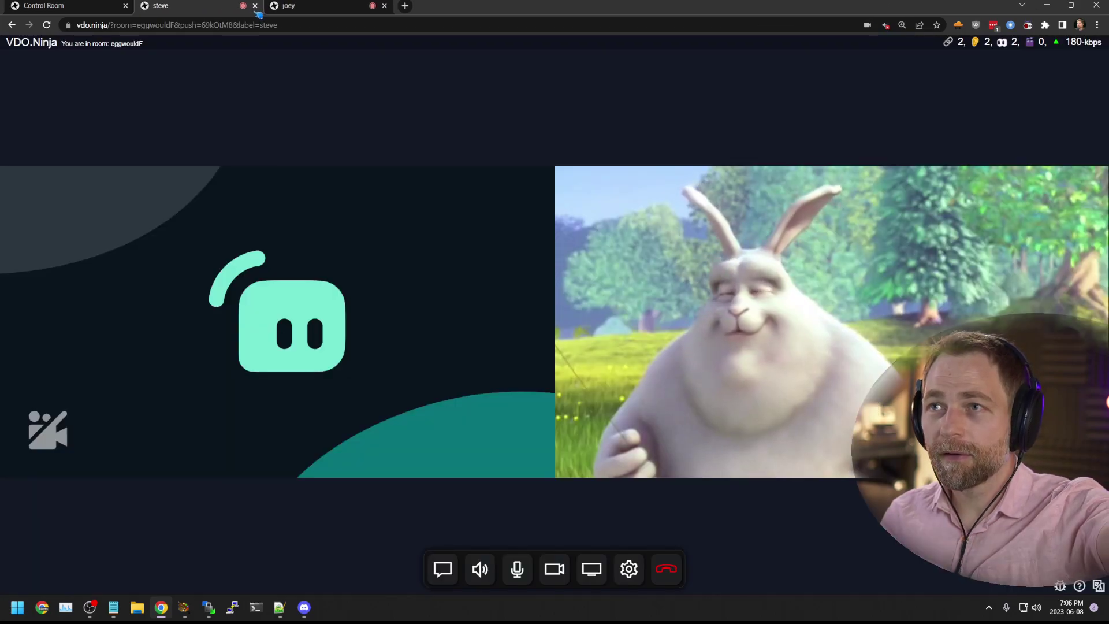
left_click(254, 6)
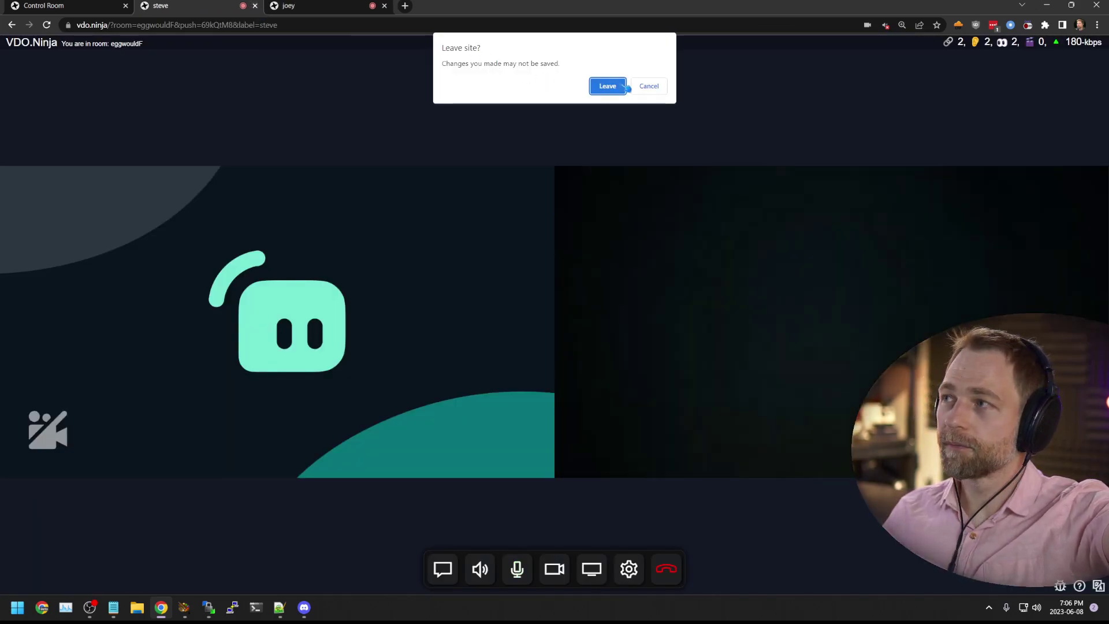
key("Return")
left_click(255, 6)
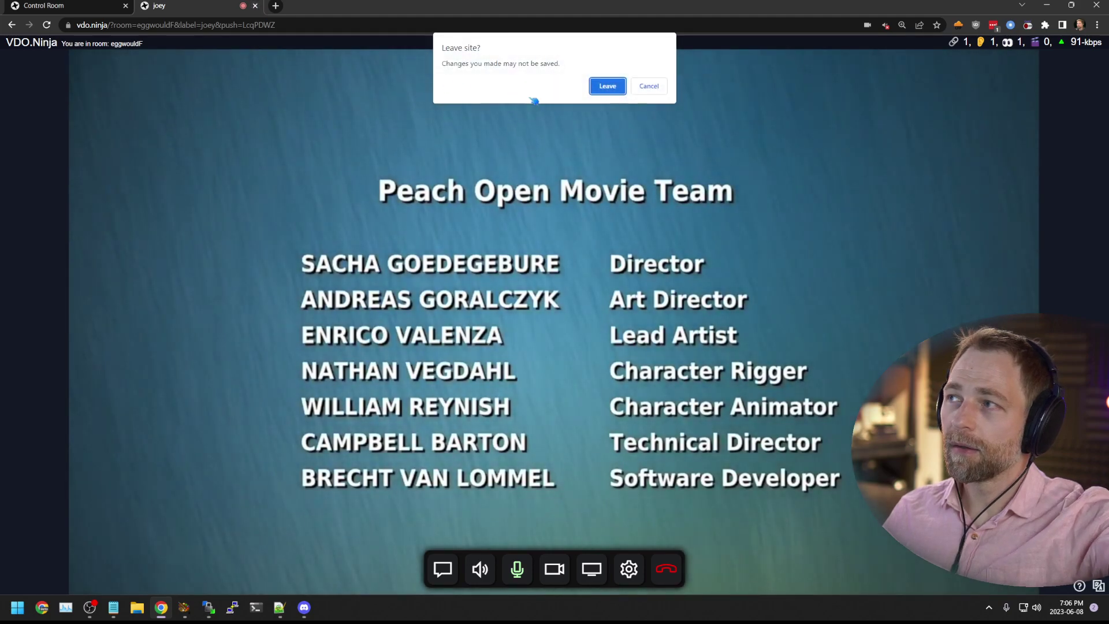
left_click(605, 87)
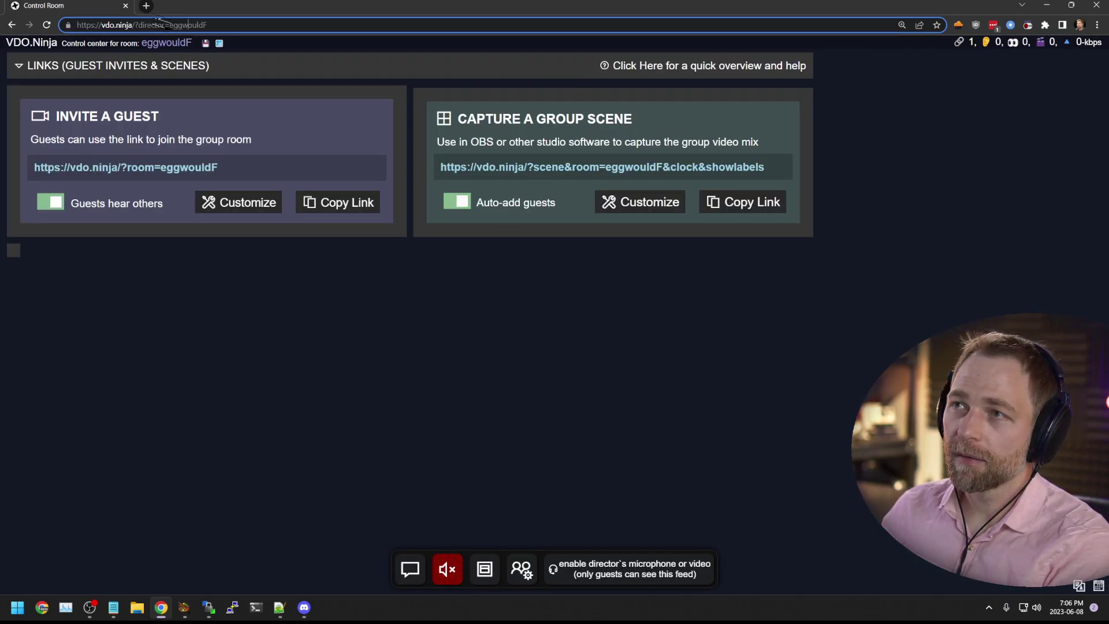
Replace the director address with 'mixer' to load the VDO.Ninja Mixer App
key("BackSpace")
type("mixer")
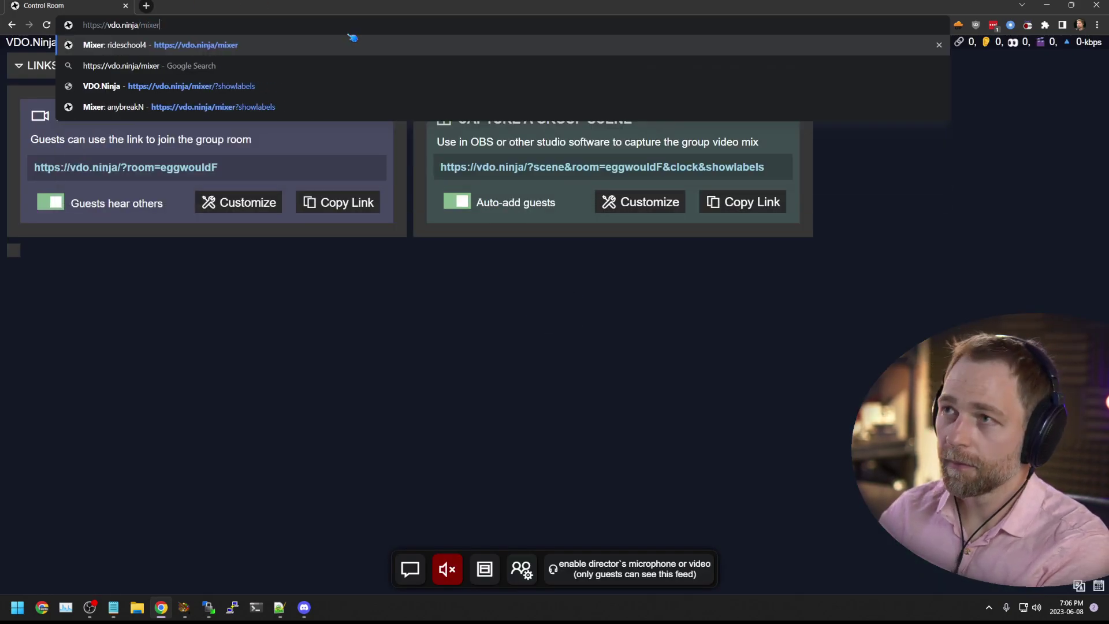
key("Return")
left_click(623, 90)
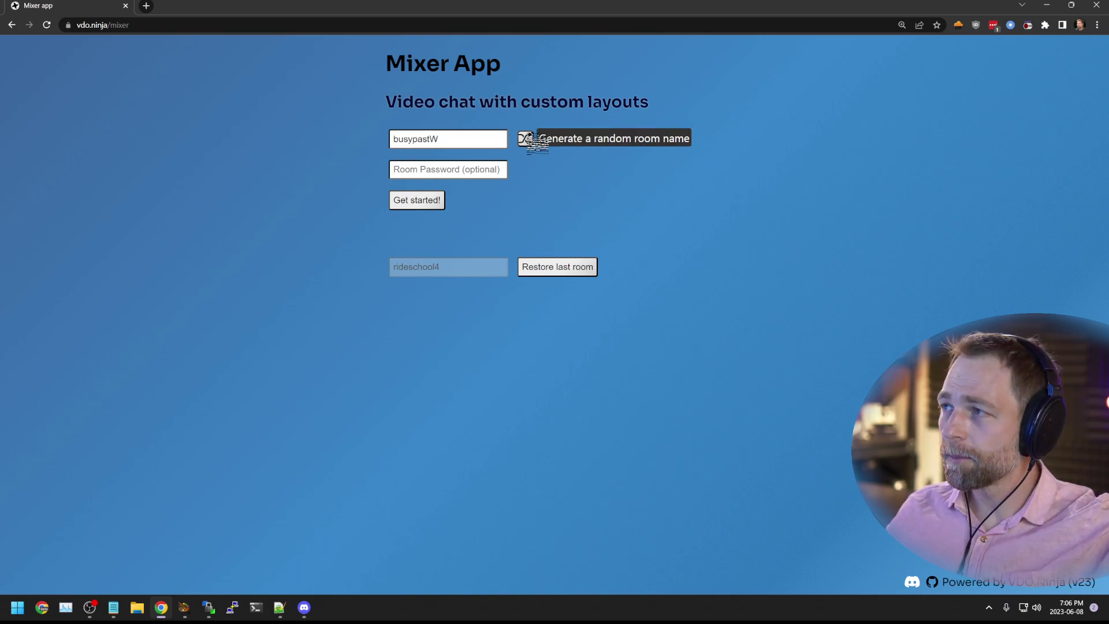
Start room busypastW and join it as the first guest sending OBS video via the invite link
left_click(424, 202)
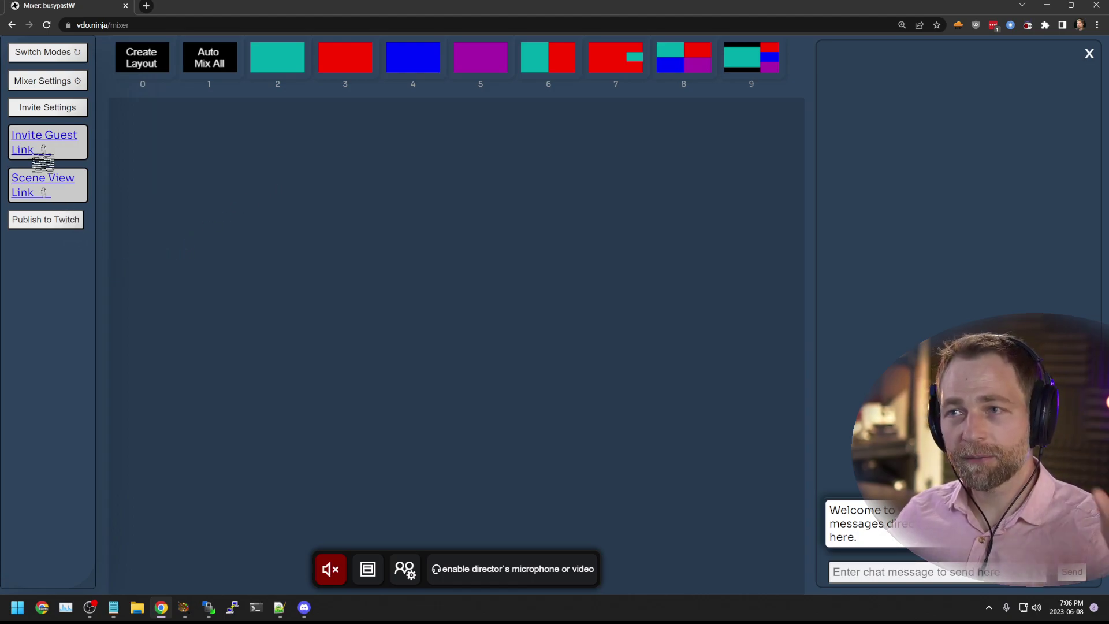
left_click(43, 151)
left_click(146, 6)
key("ctrl+v")
key("Return")
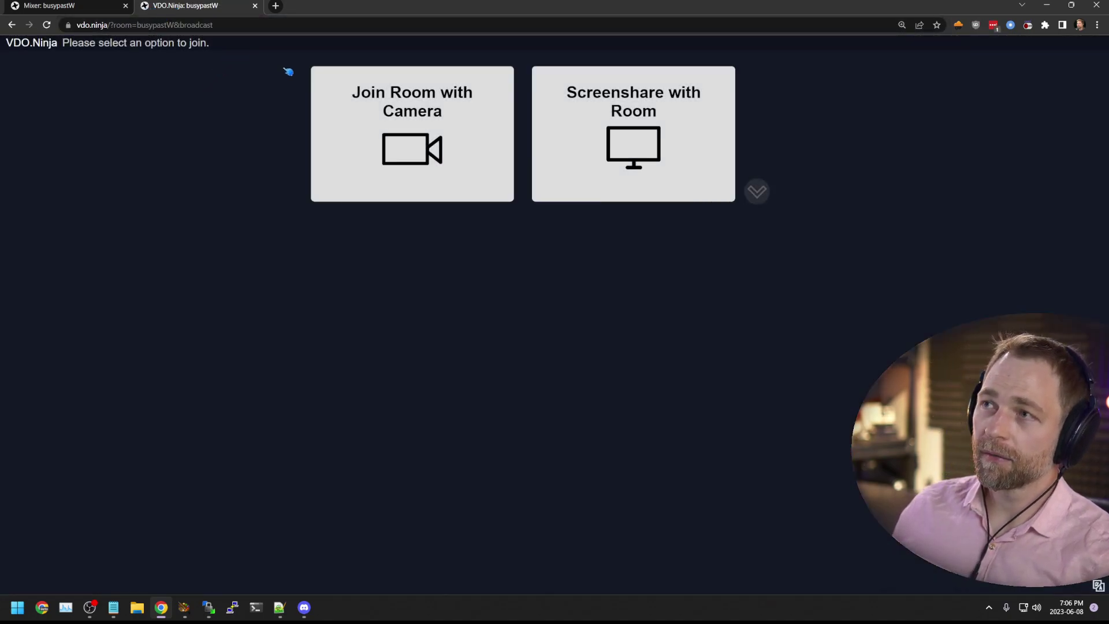
left_click(362, 155)
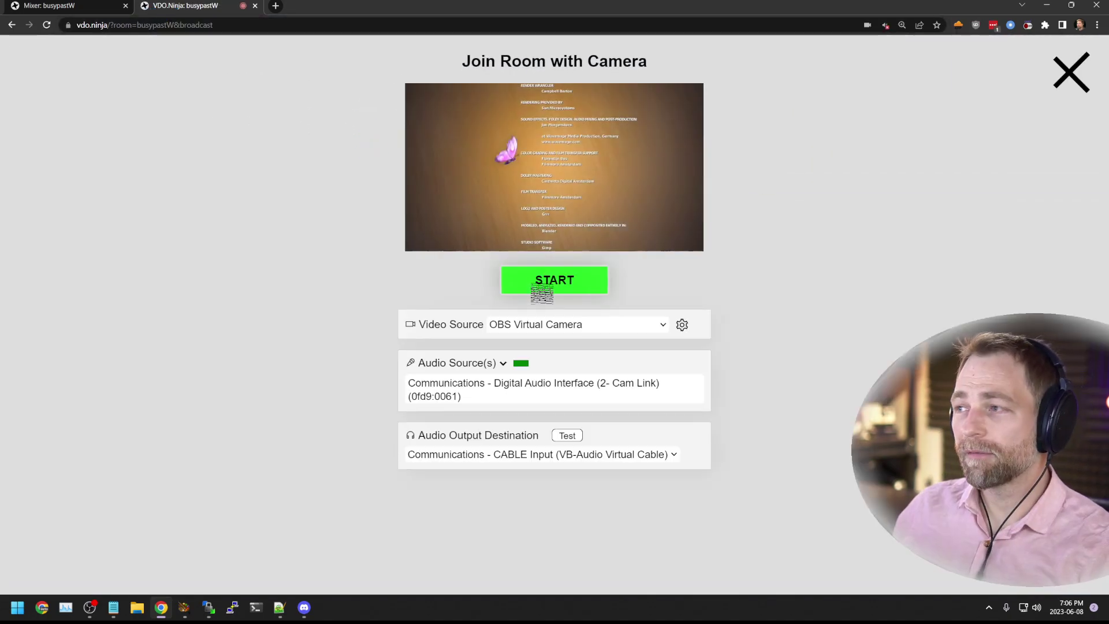
left_click(541, 282)
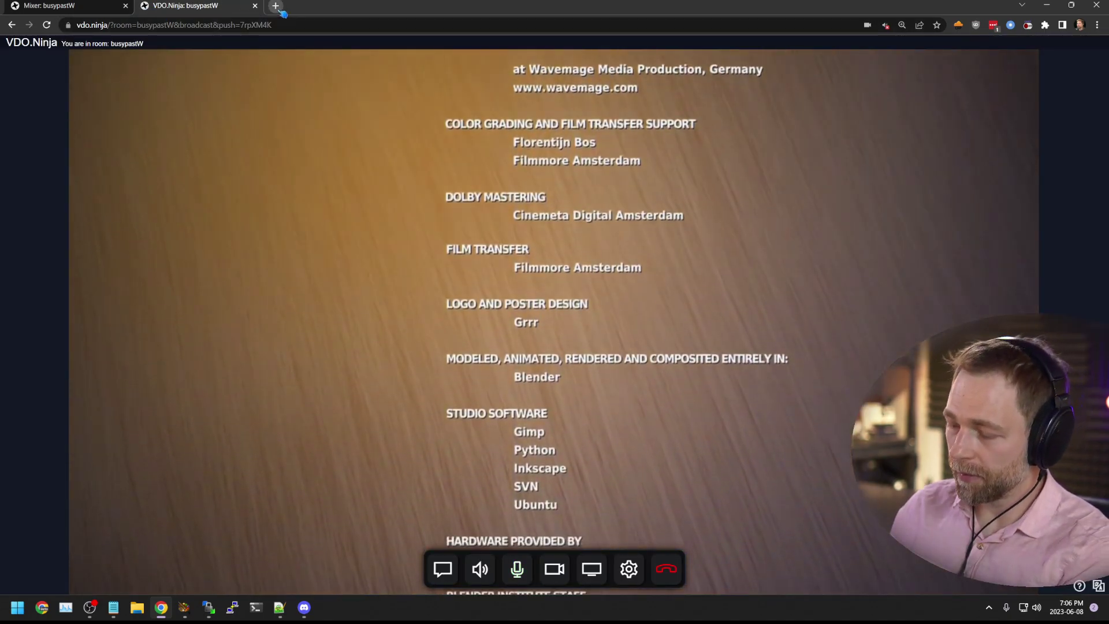
Join a second guest in a new tab using the Streamlabs Desktop Virtual Webcam
left_click(275, 6)
key("ctrl+v")
key("Return")
left_click(491, 190)
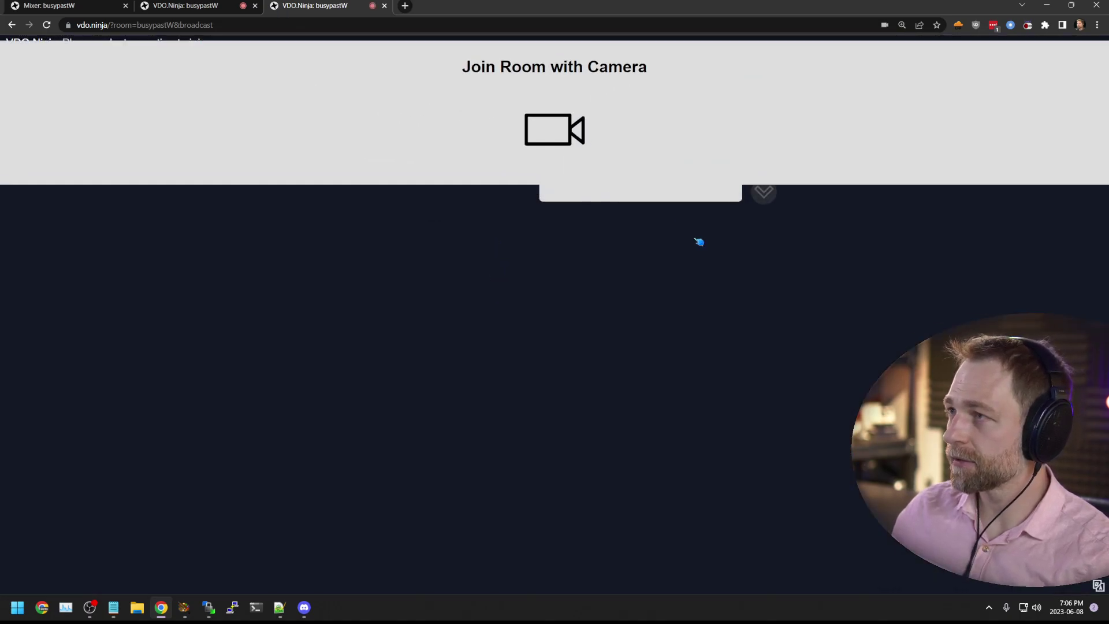
left_click(613, 324)
left_click(572, 349)
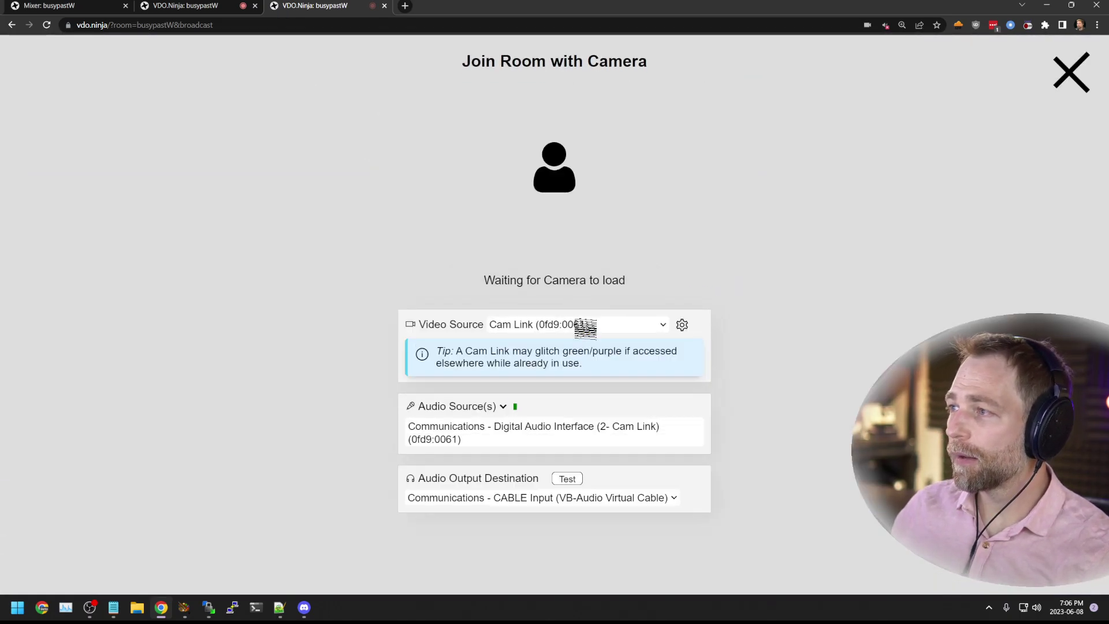
left_click(584, 327)
left_click(563, 361)
left_click(555, 278)
left_click(52, 6)
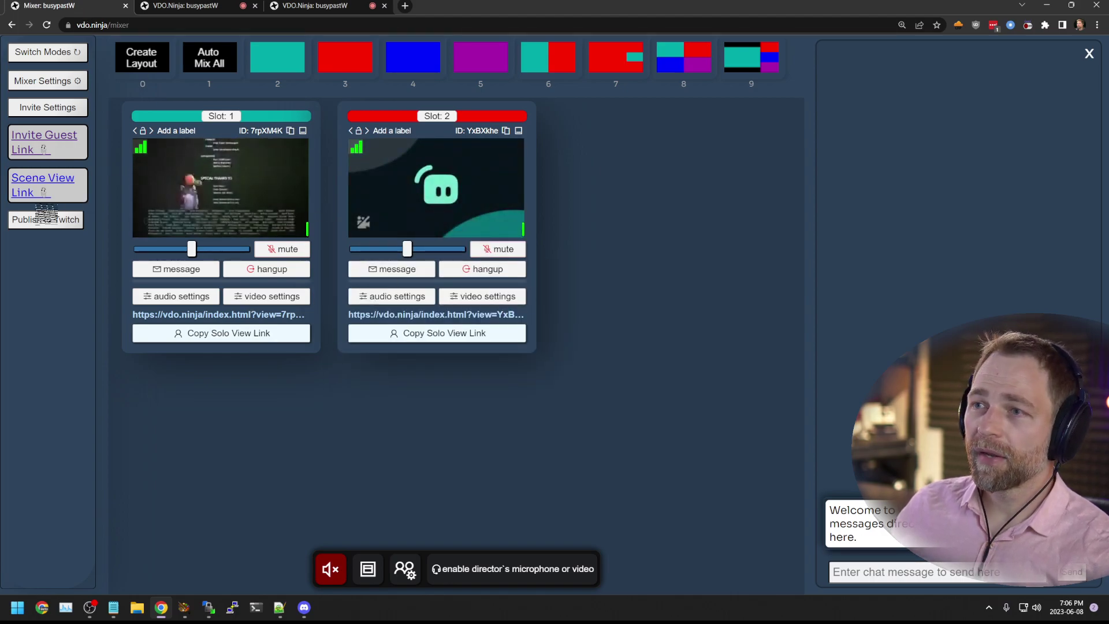
Open the copied Scene View Link in a new tab and check its output
left_click(33, 190)
left_click(405, 6)
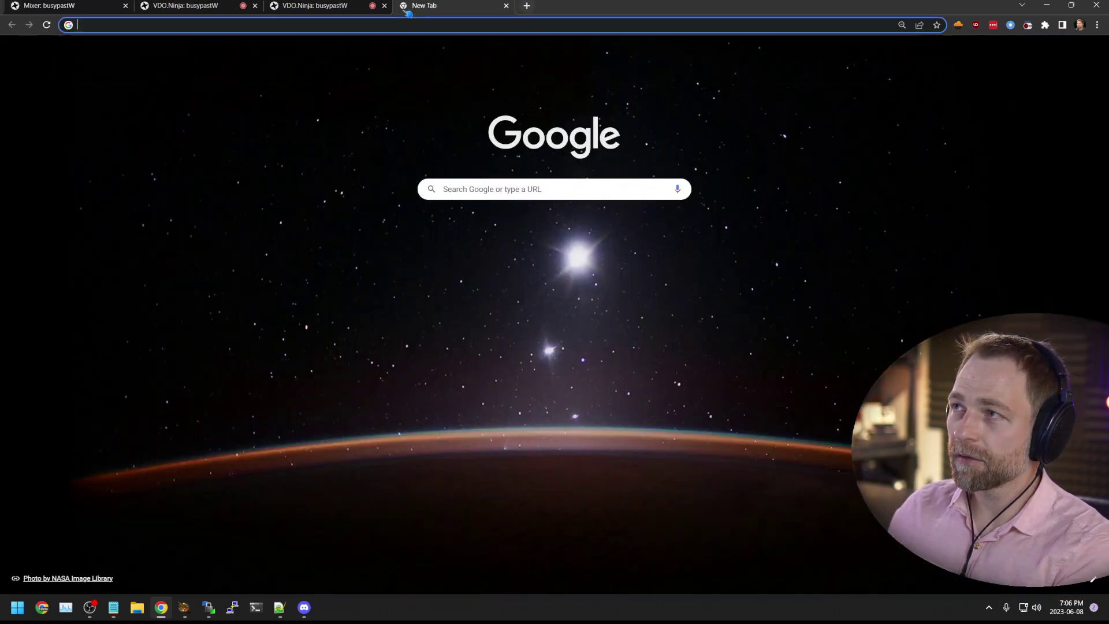
key("ctrl+v")
key("Return")
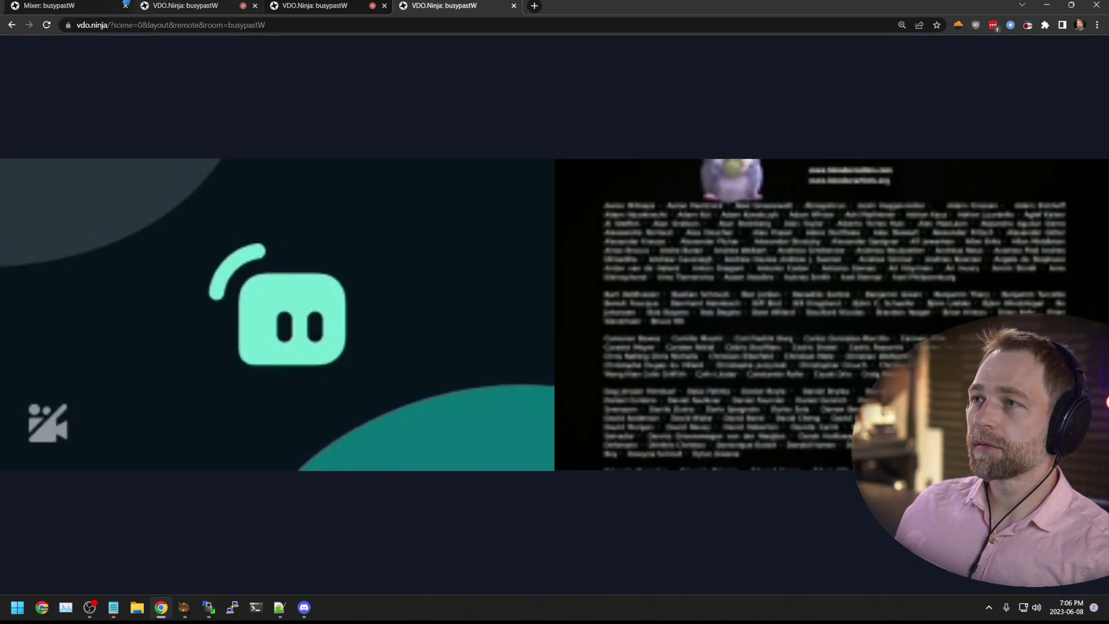
left_click(49, 6)
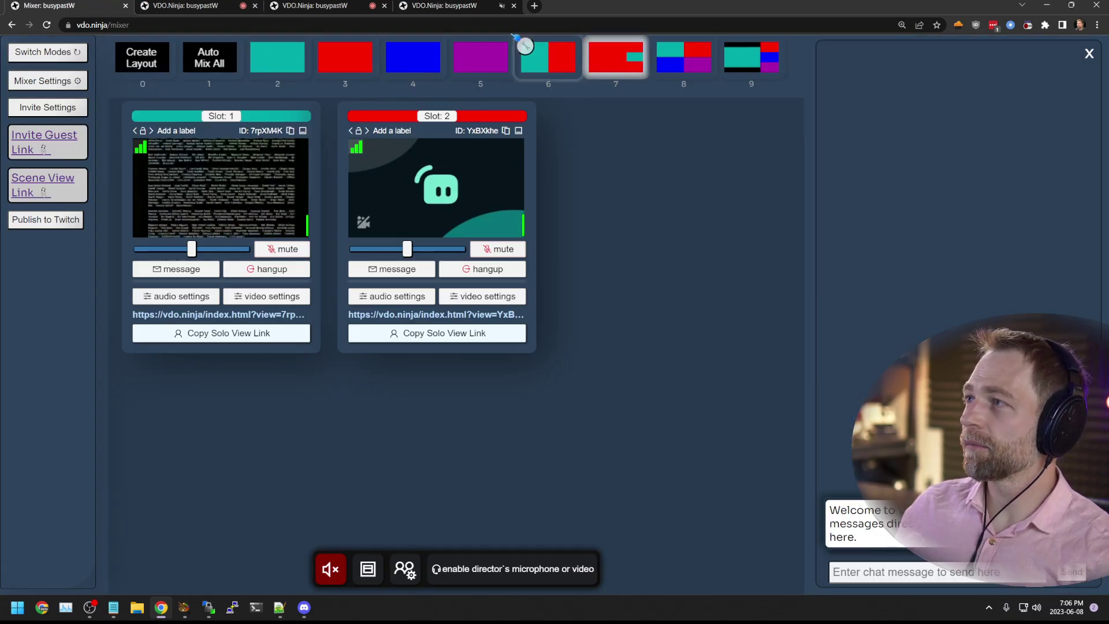
left_click(457, 6)
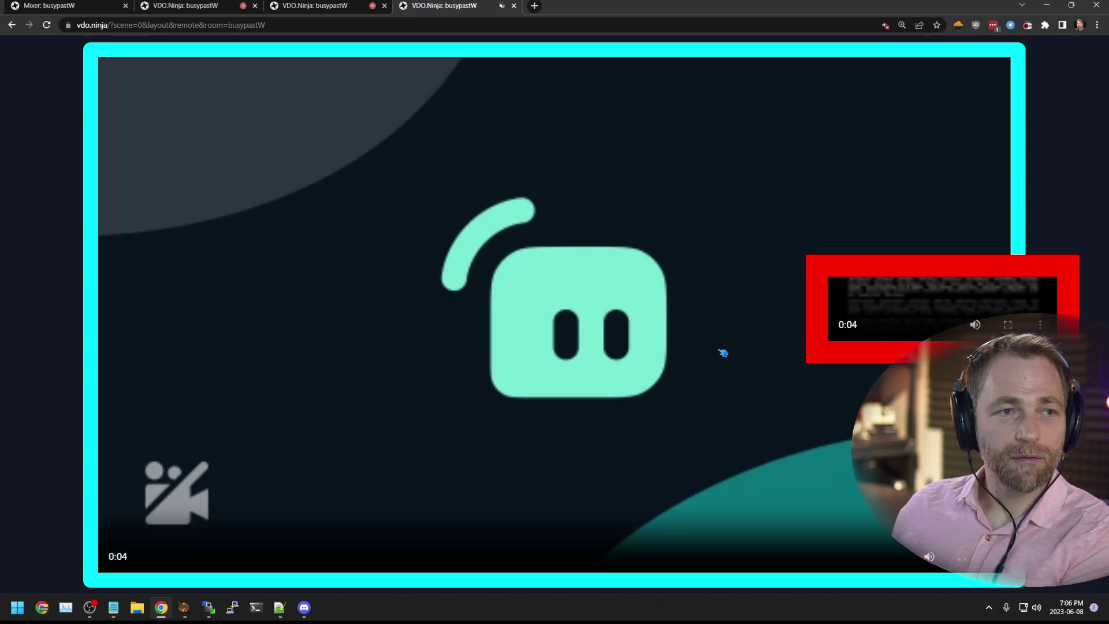
left_click(106, 5)
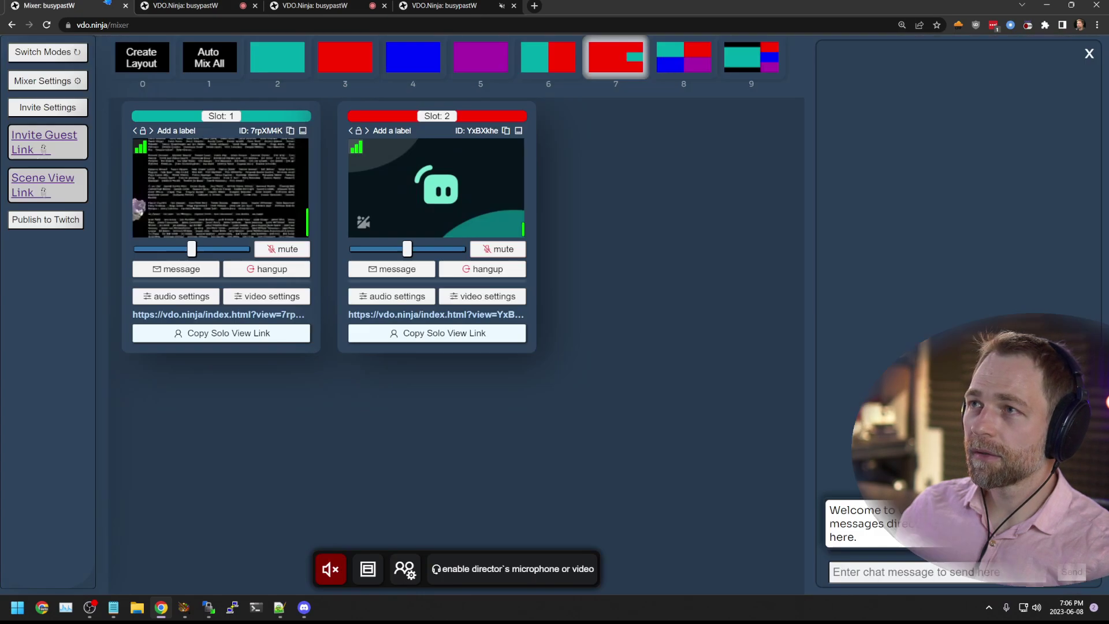
Try the side-by-side layout, then apply customized layout 9, checking the scene view each time
left_click(522, 57)
key("ctrl+4")
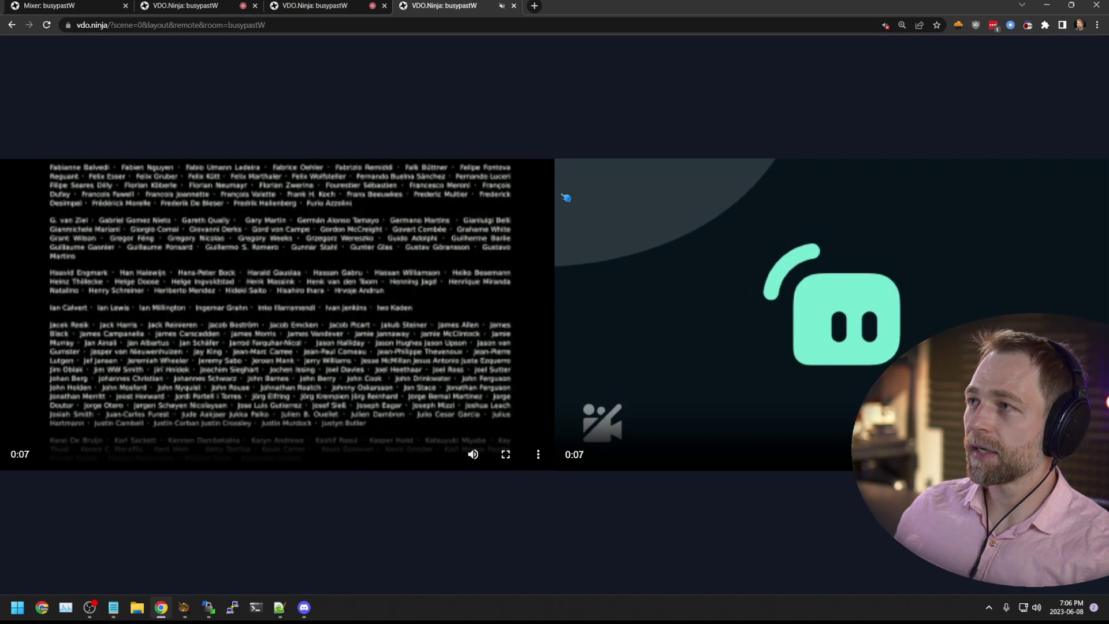
left_click(82, 5)
key("ctrl+4")
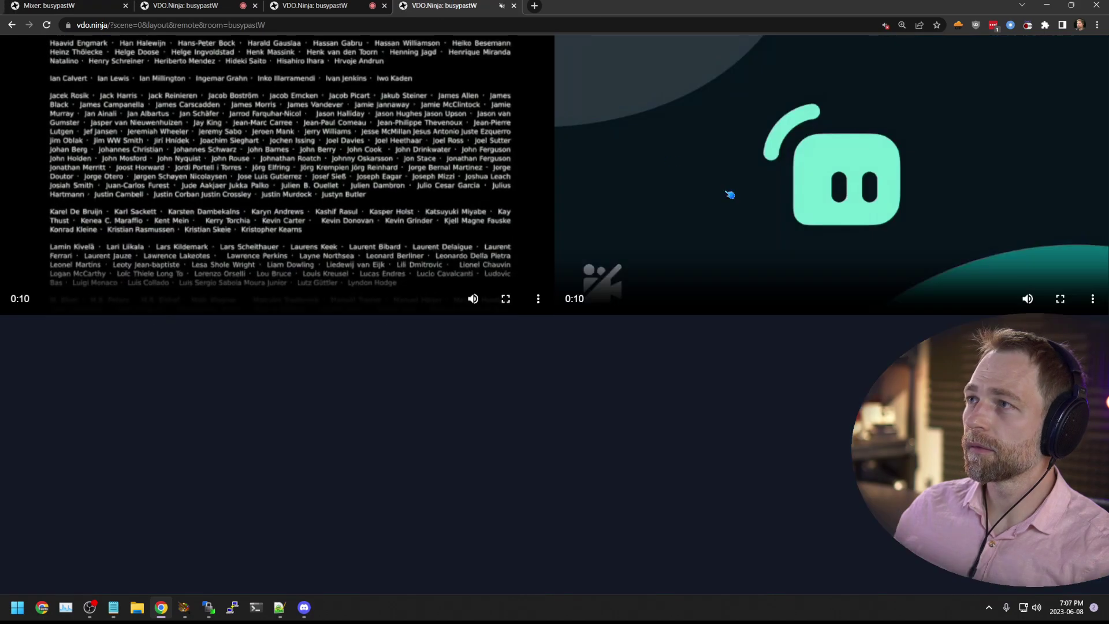
key("ctrl+1")
left_click(753, 72)
key("ctrl+4")
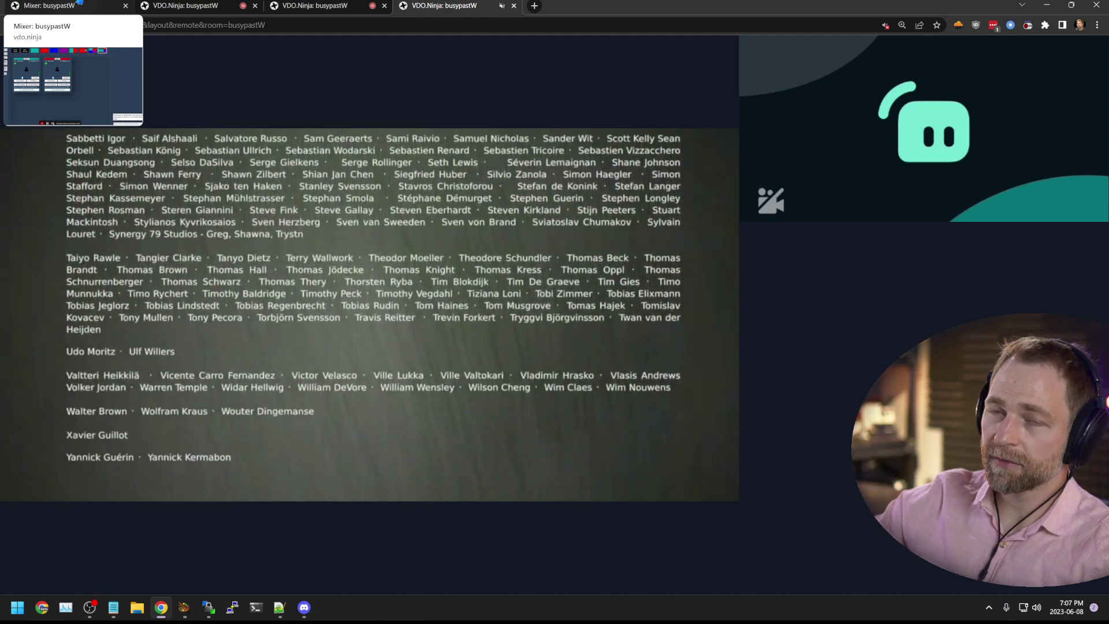
left_click(70, 6)
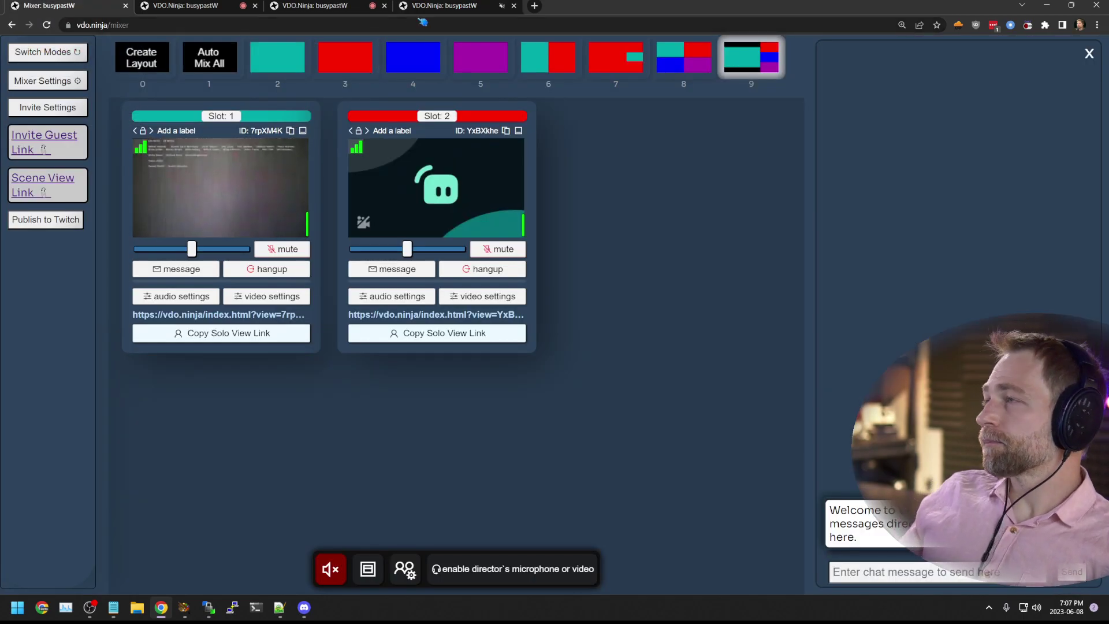
Close the scene view tab and open the Publish to Twitch window from the mixer
left_click(439, 7)
left_click(514, 6)
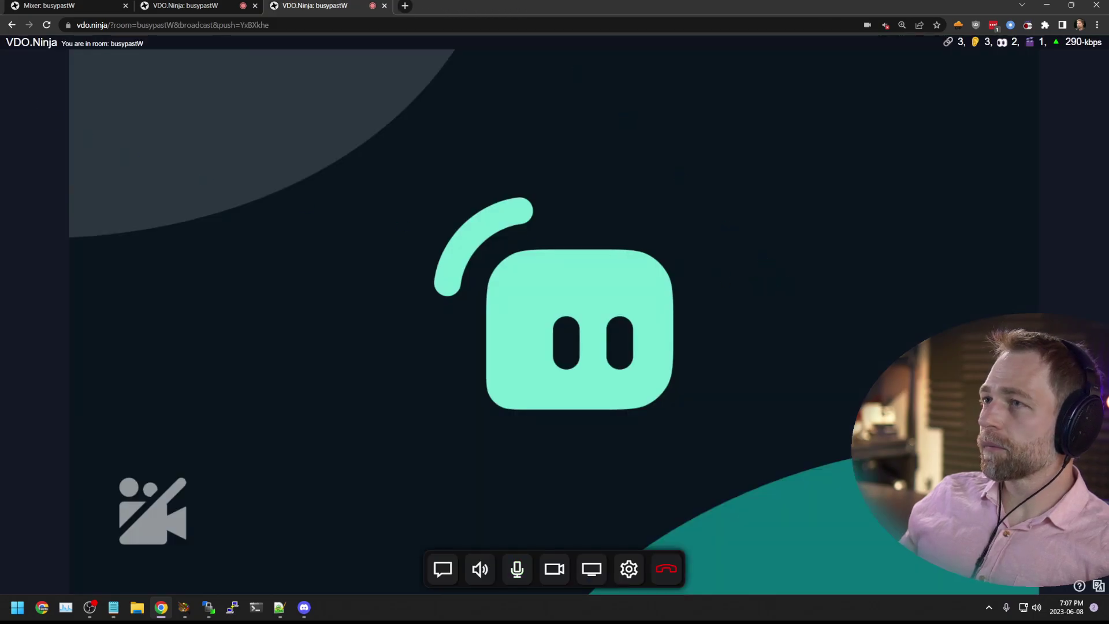
left_click(60, 5)
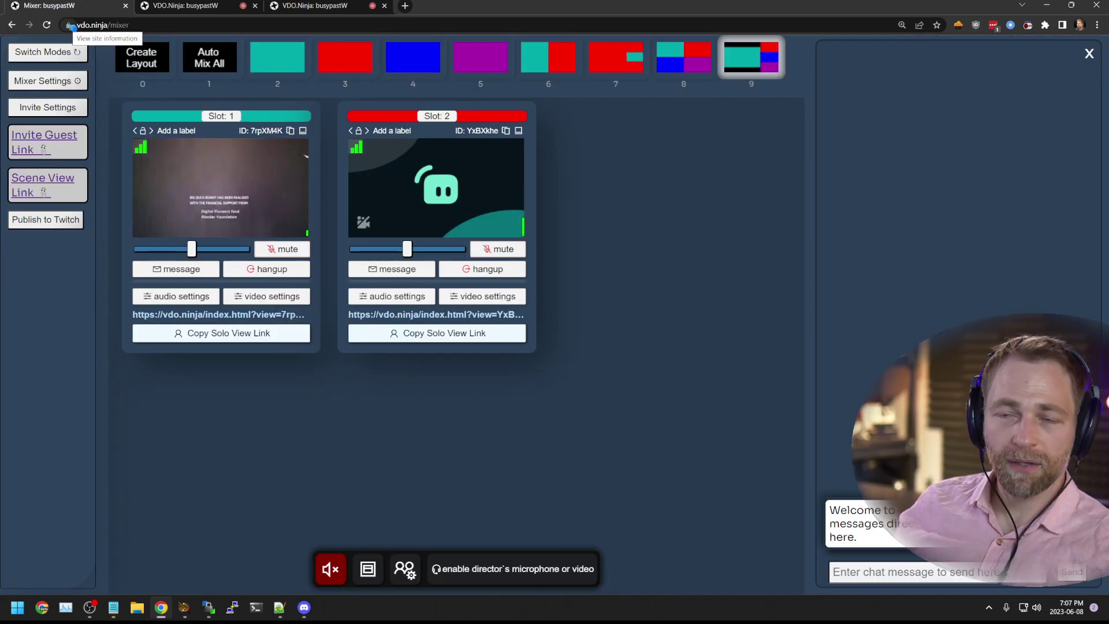
left_click(64, 219)
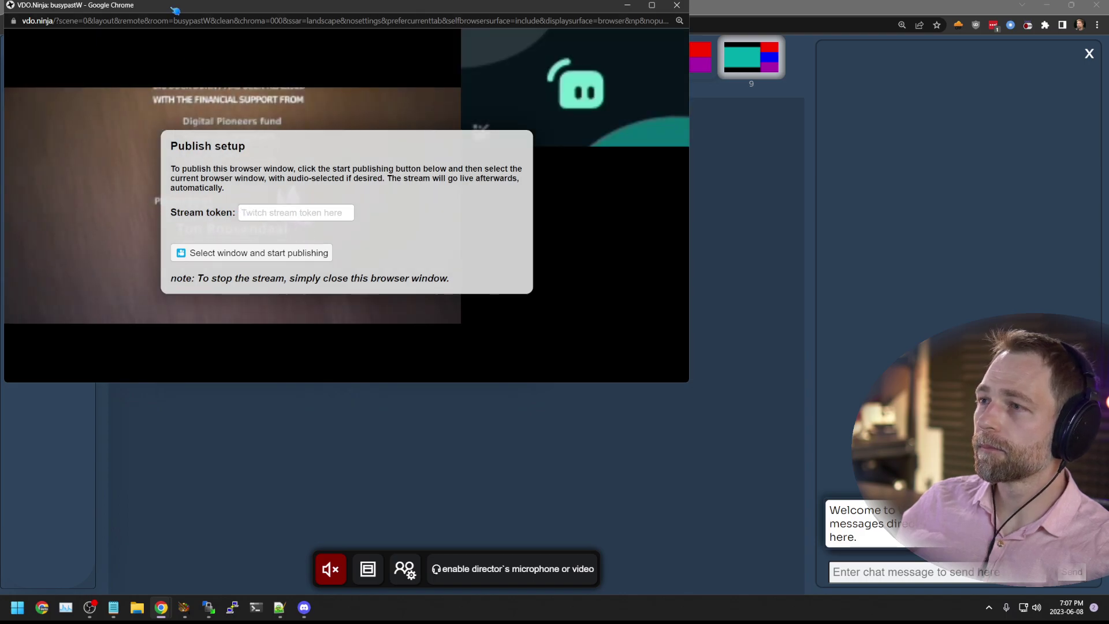
left_click(348, 111)
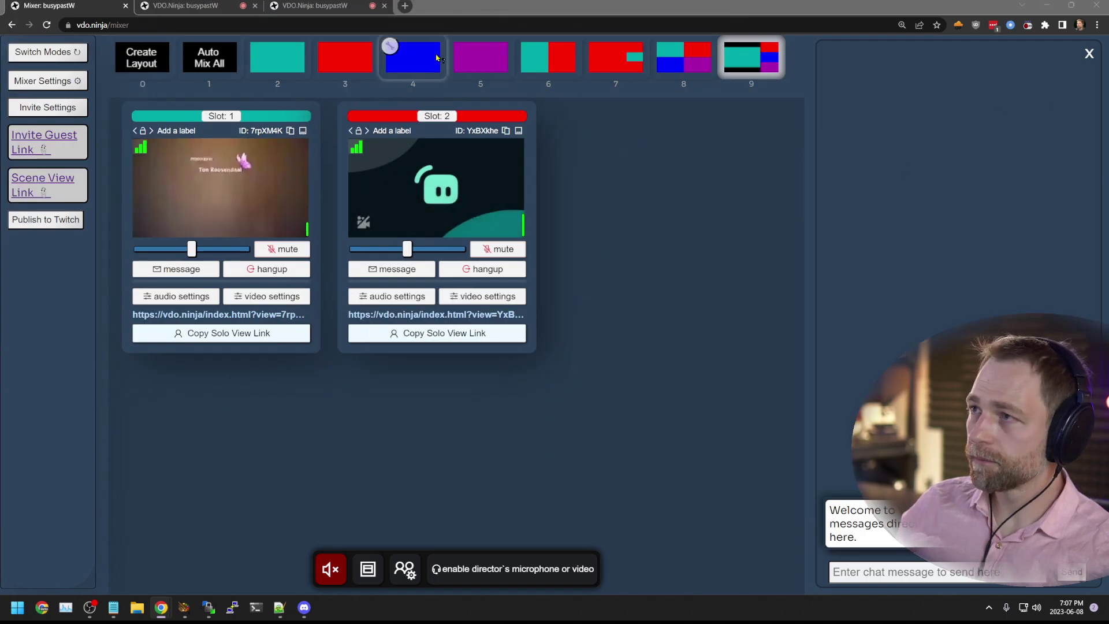
Go to twitch.tv and open Creator Dashboard > Settings > Stream showing the stream key
left_click(407, 5)
type("twitch")
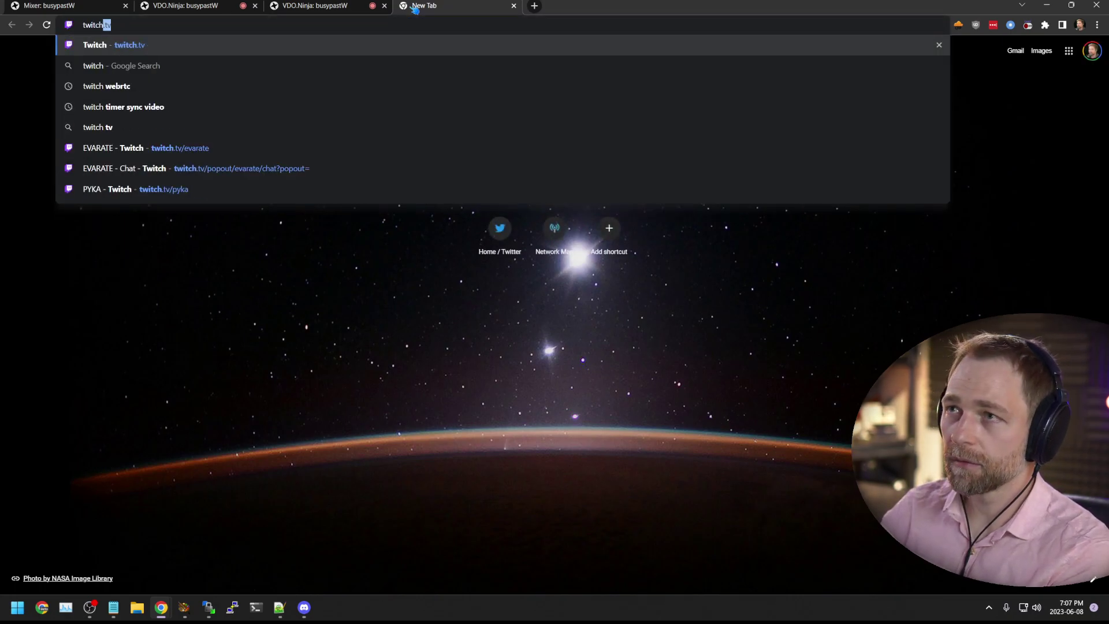
key("Return")
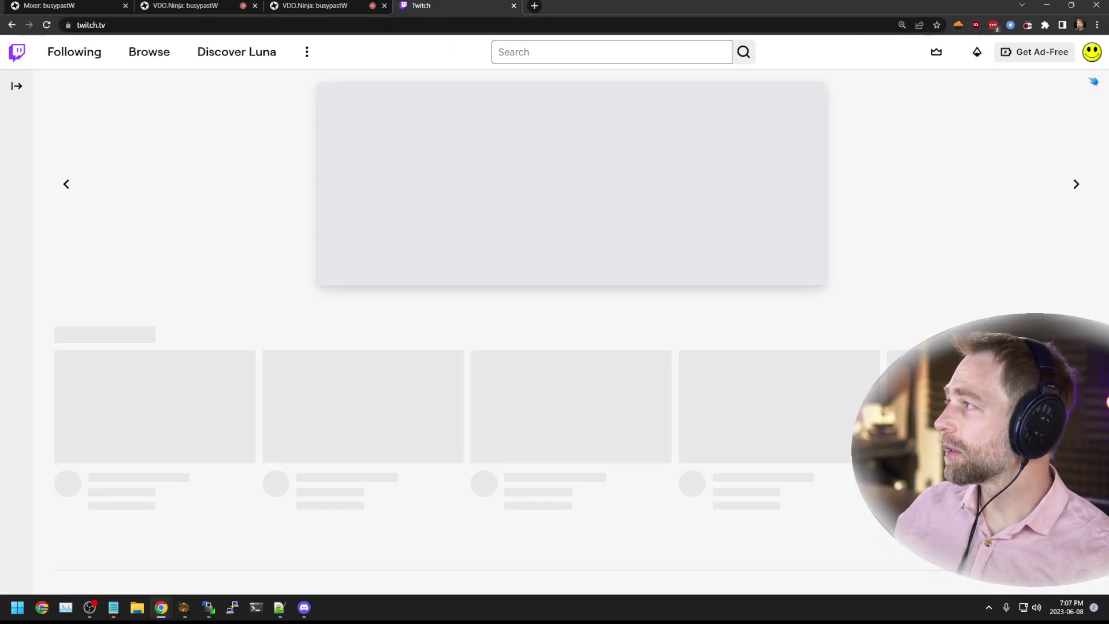
left_click(1091, 51)
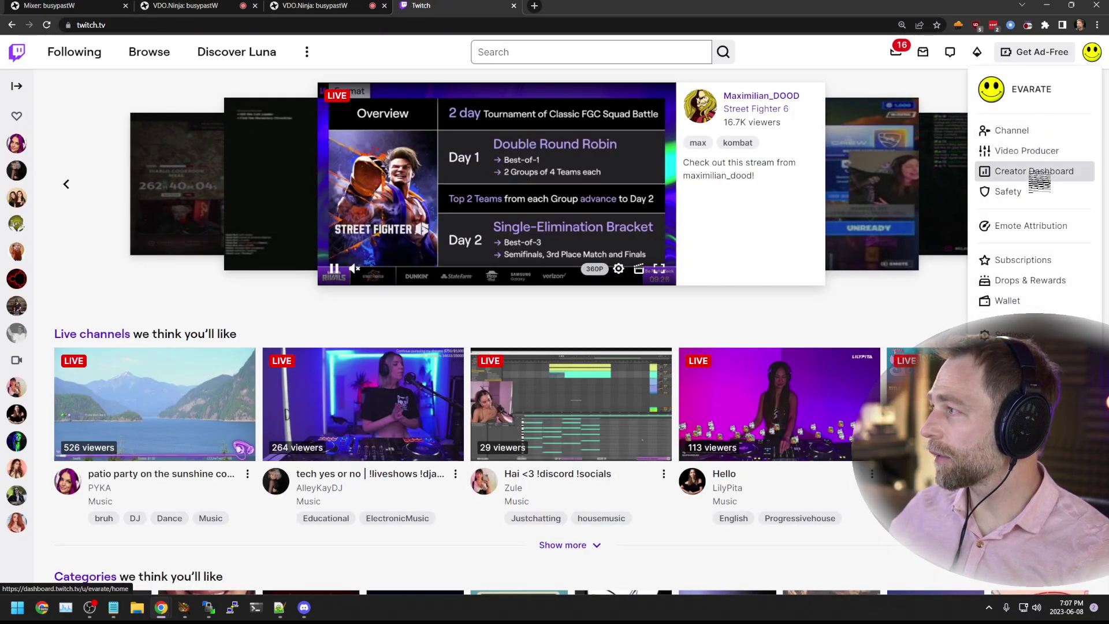
left_click(1034, 176)
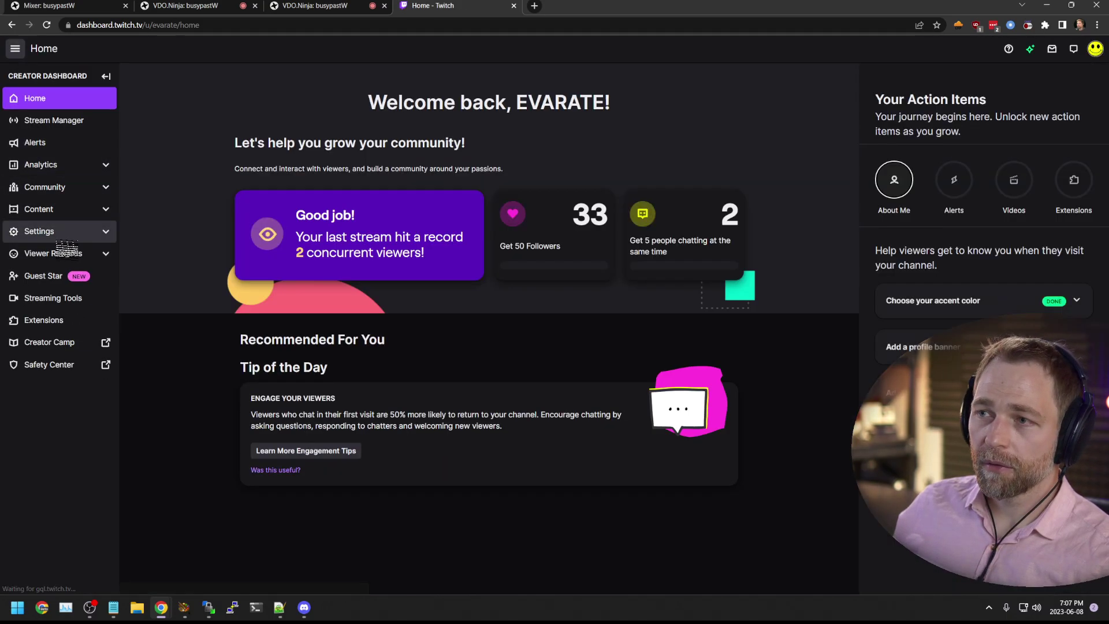
left_click(61, 232)
left_click(37, 253)
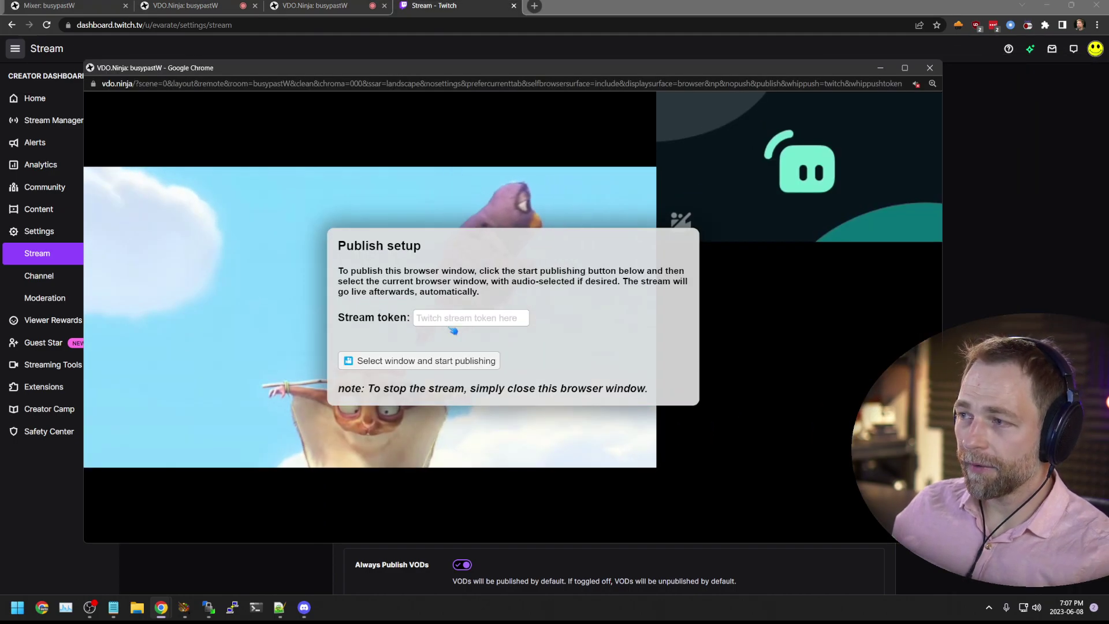
Enter the Twitch stream key as the token and publish this tab with its audio
left_click(445, 318)
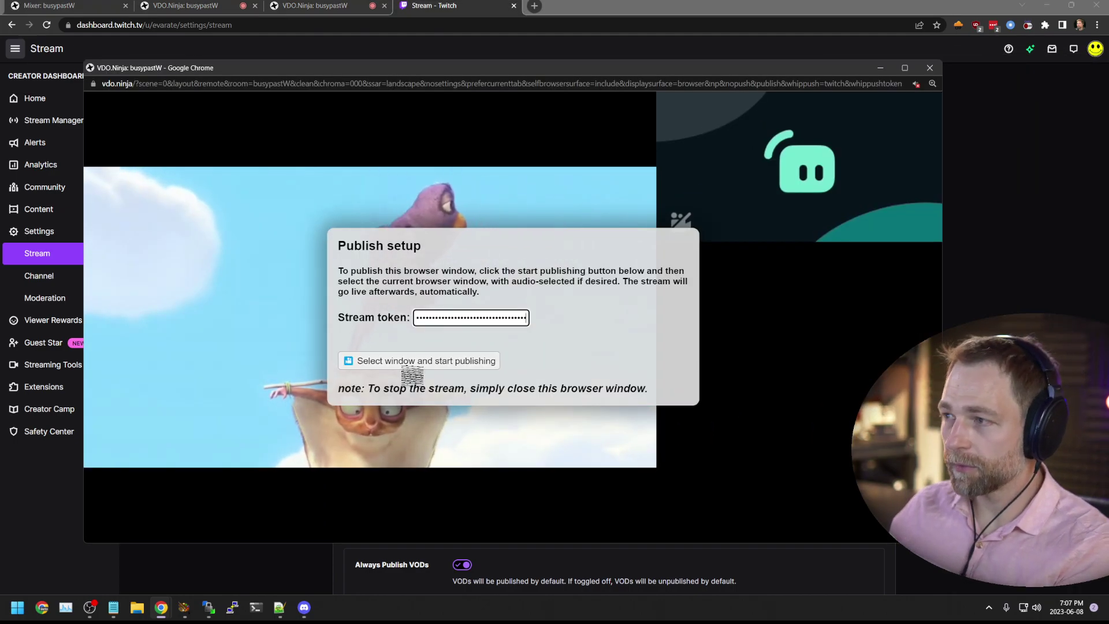
left_click(420, 362)
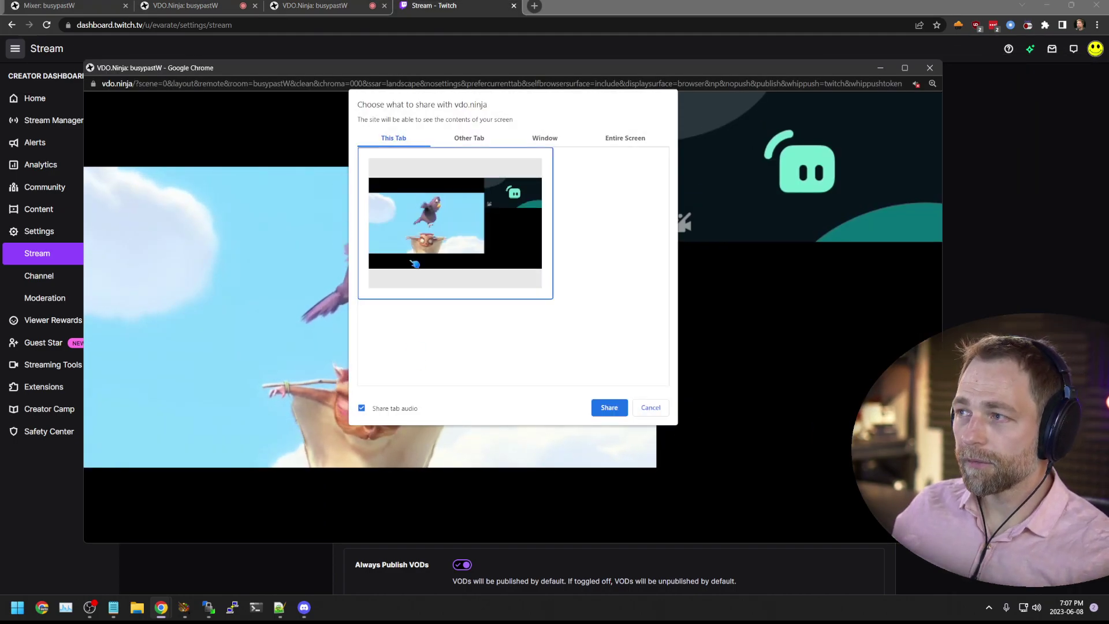
key("Return")
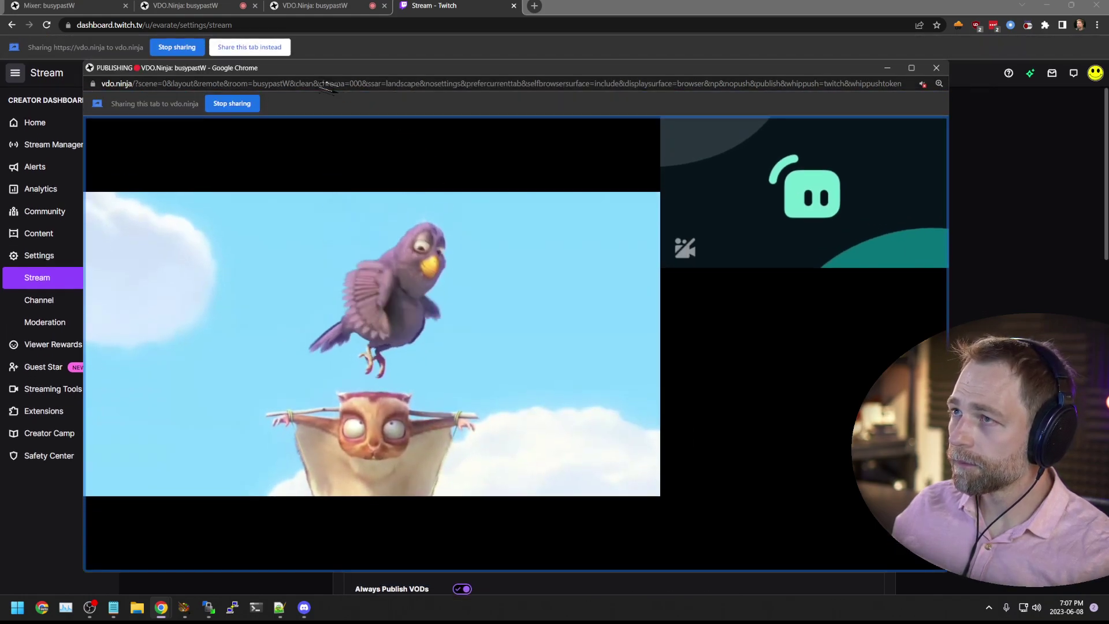
left_click_drag(318, 70, 268, 69)
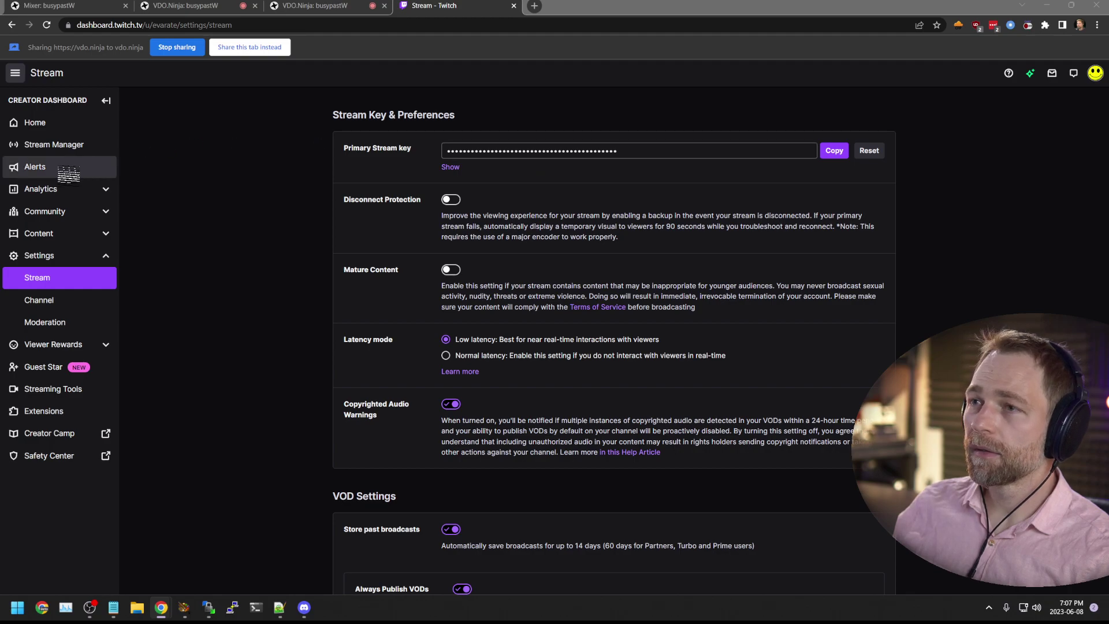
Open the Stream Manager and place Twitch beside the mixer with the chat panel hidden
left_click(58, 144)
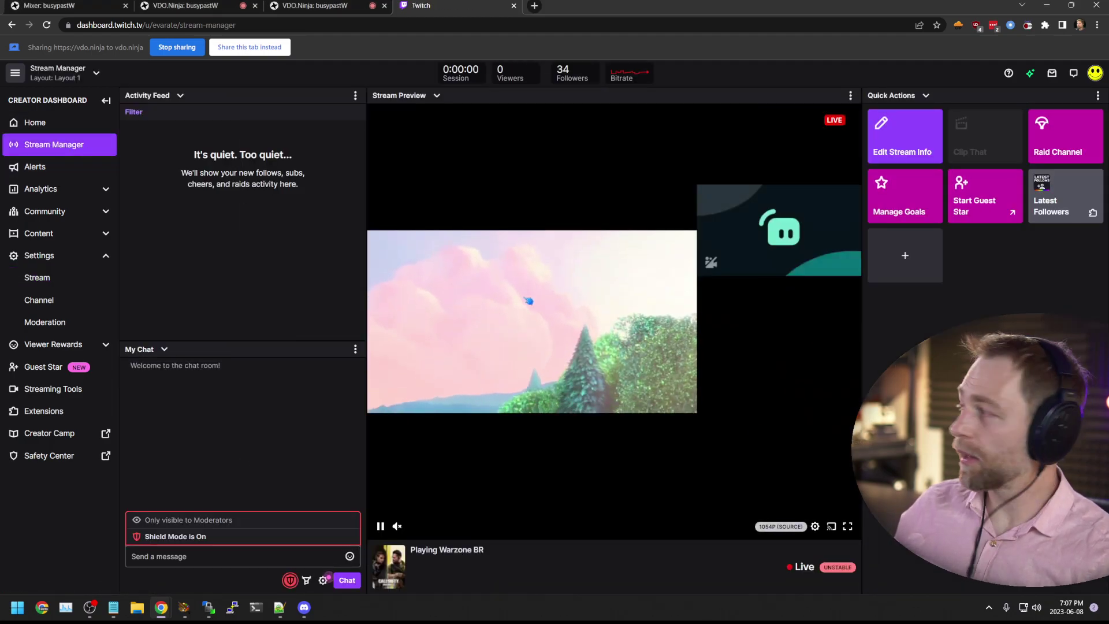
left_click_drag(435, 19, 579, 60)
left_click_drag(554, 7, 234, 25)
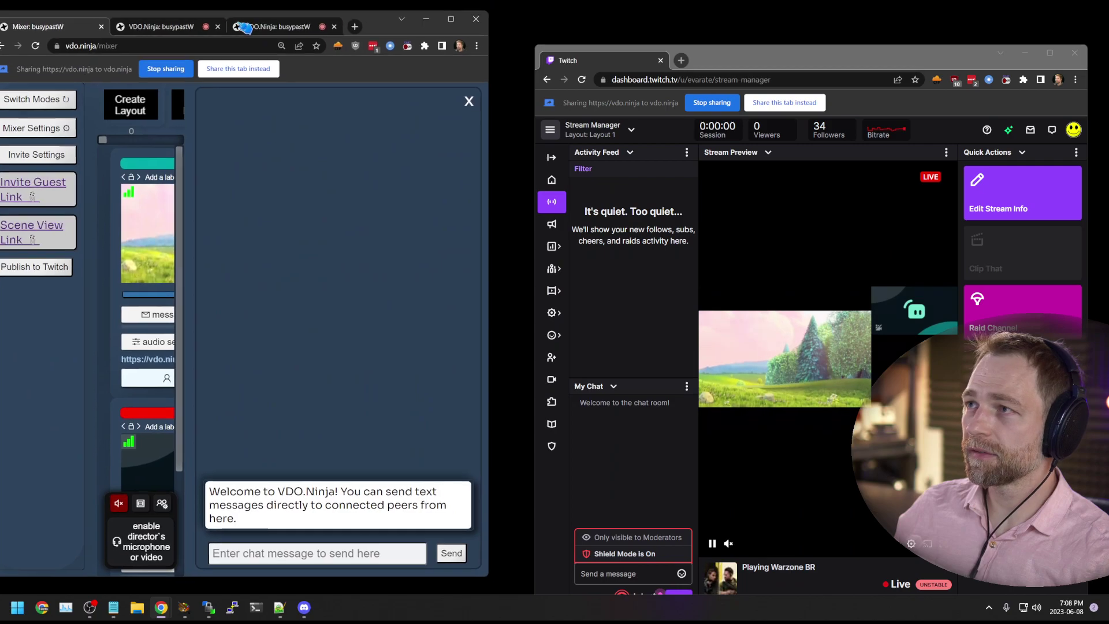
left_click(465, 97)
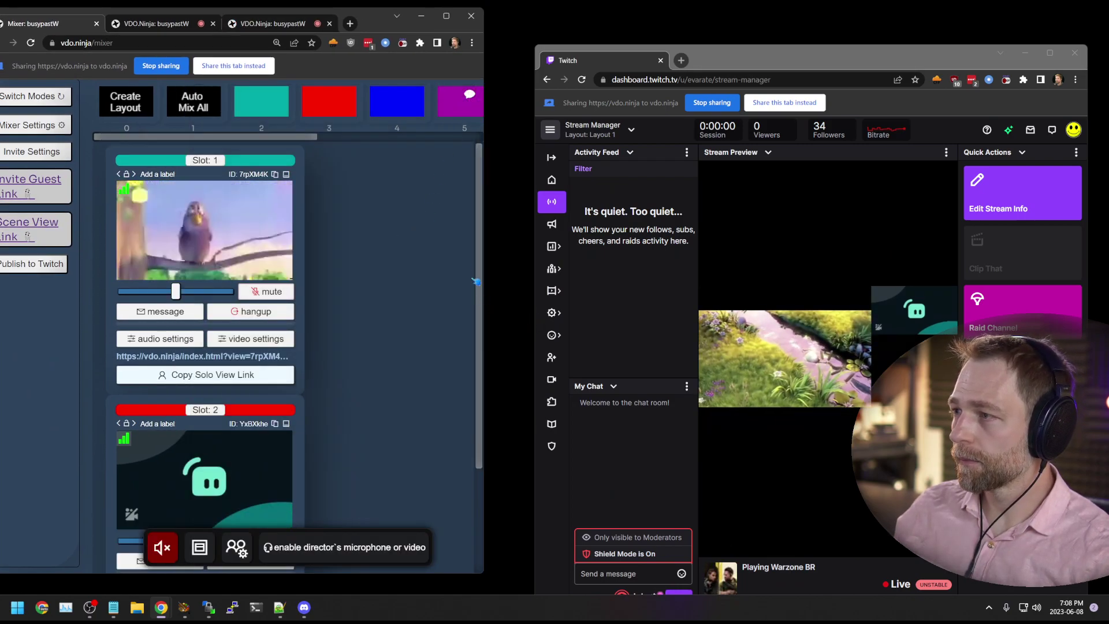
left_click_drag(719, 62, 745, 34)
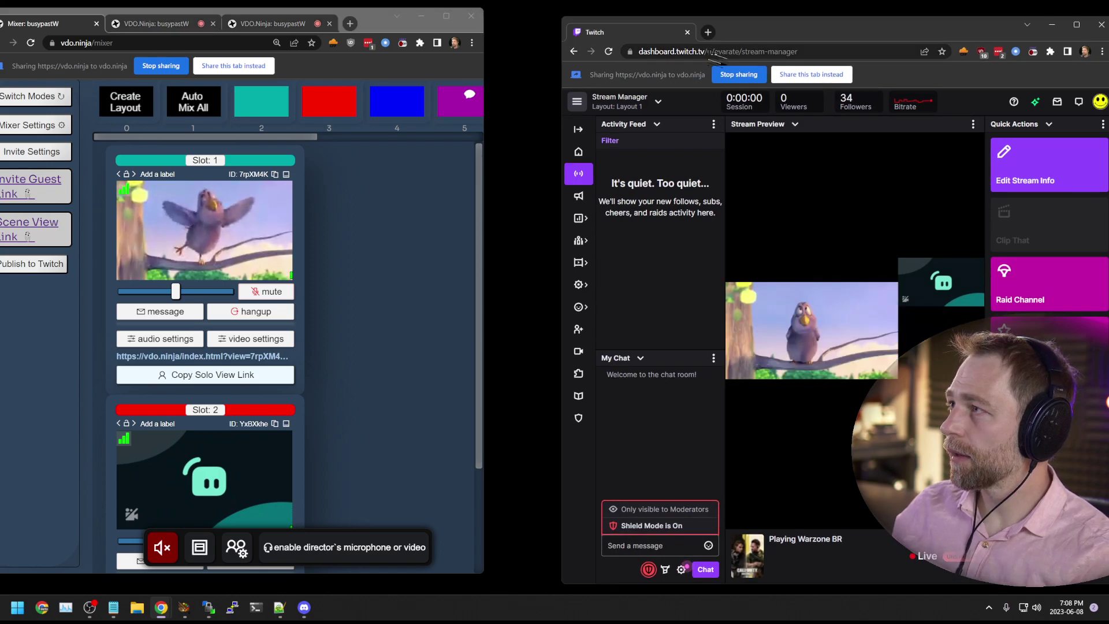
Load the EVARATE channel page by entering twitch.tv/e in the address bar
left_click(722, 52)
type("twitter.com/evar")
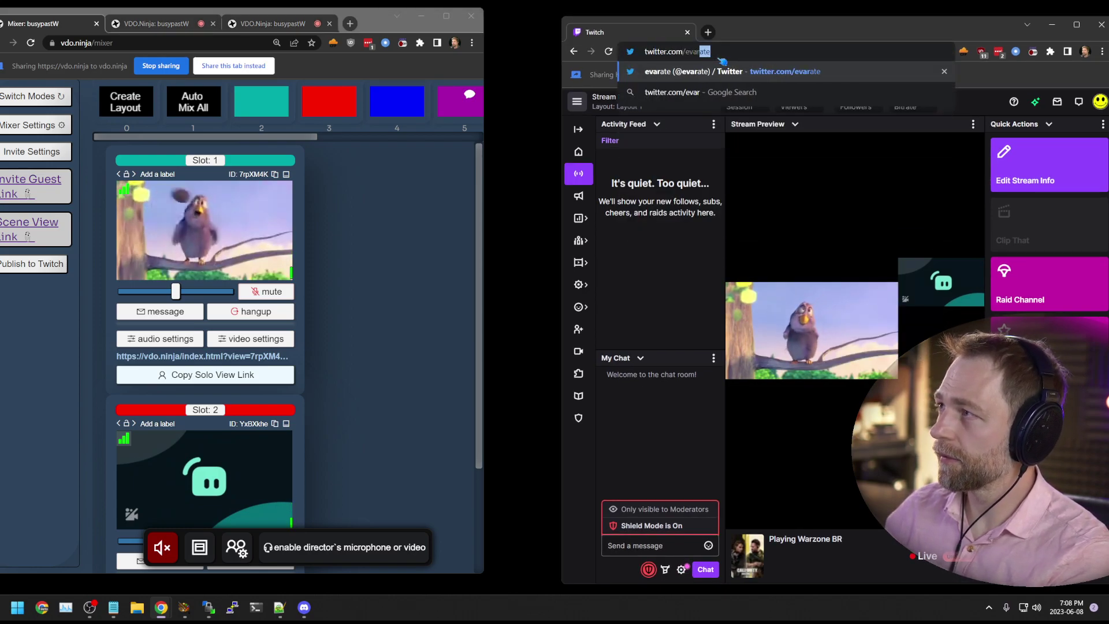
key("Return")
left_click_drag(732, 44, 758, 49)
left_click(746, 56)
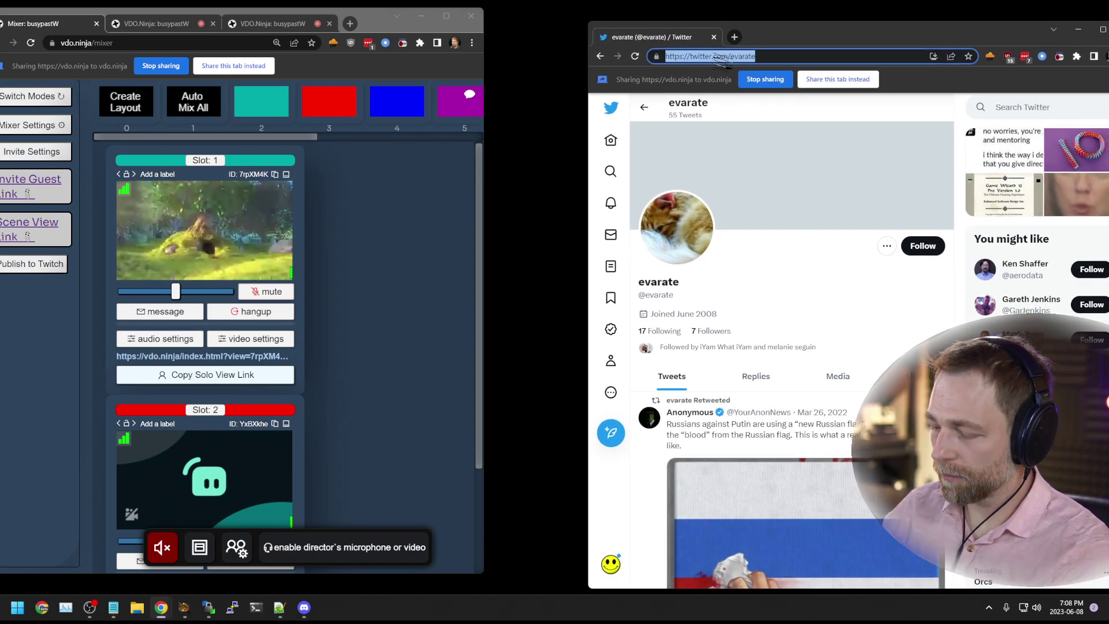
type("twitch.tv")
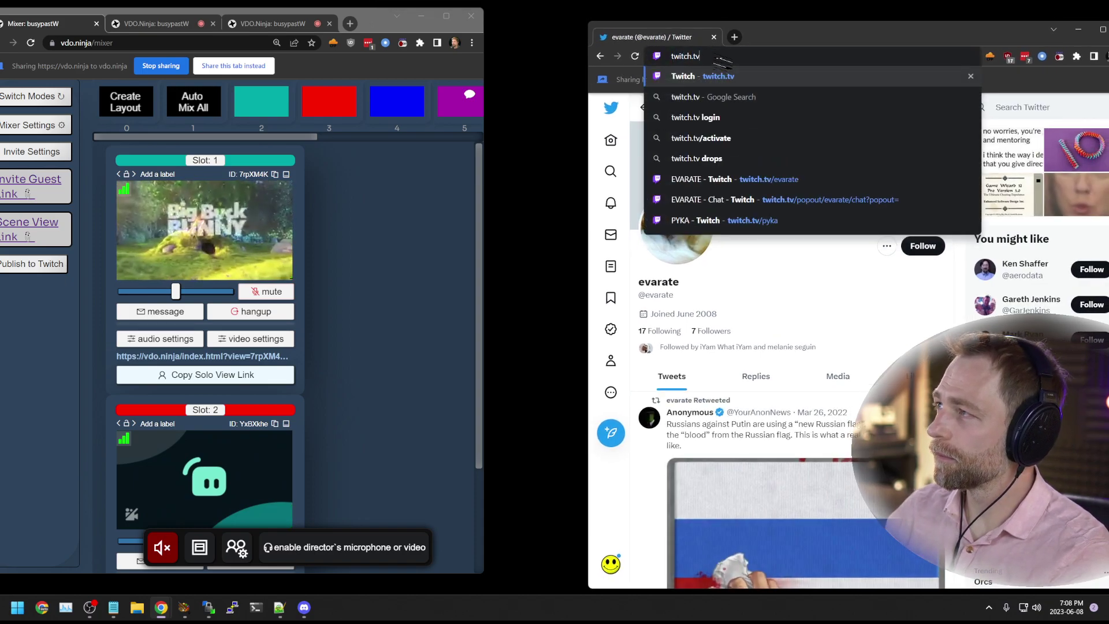
type("/eva")
key("Return")
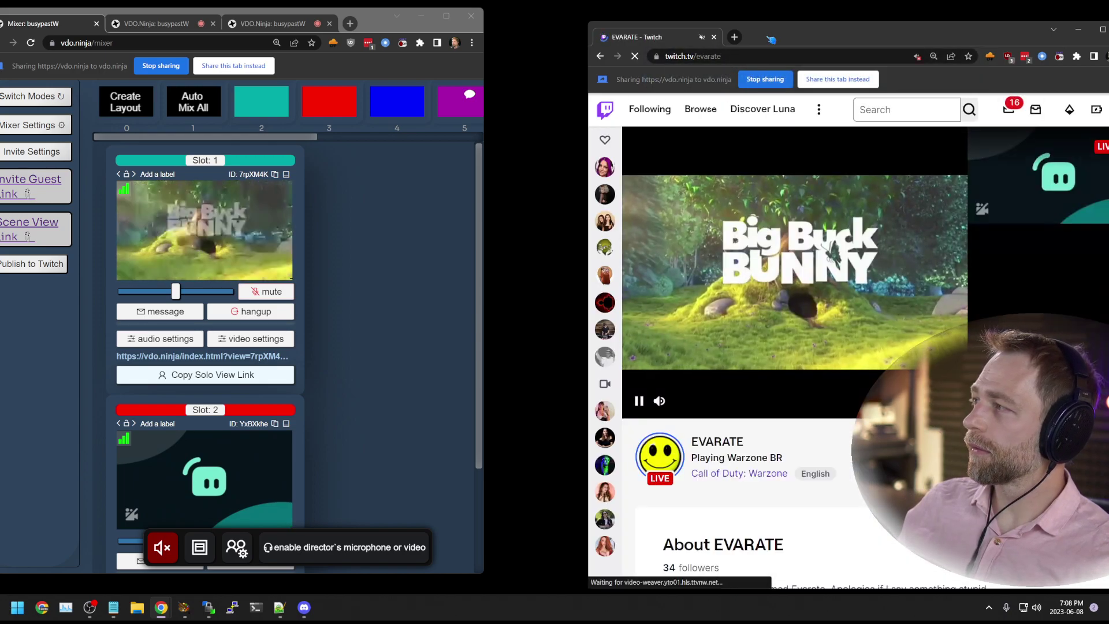
Resize Twitch and the mixer, then cycle the stream through layouts 2, 3, 4, 3 and 2
mouse_move(762, 34)
left_mouse_down()
mouse_move(800, 210)
mouse_move(763, 24)
left_mouse_up()
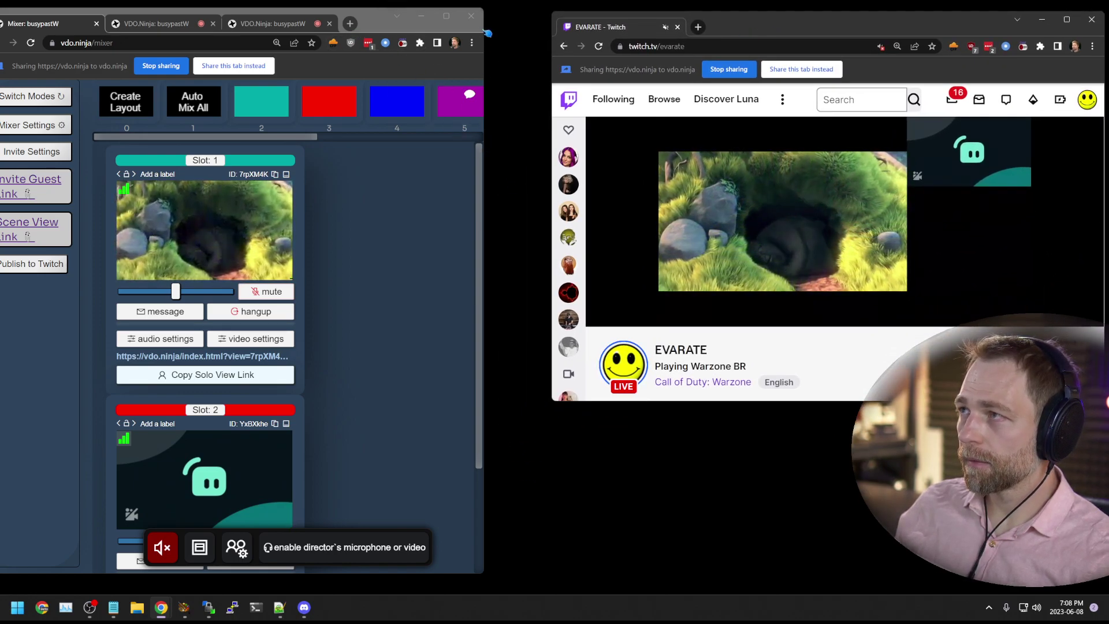
left_click_drag(487, 33, 566, 30)
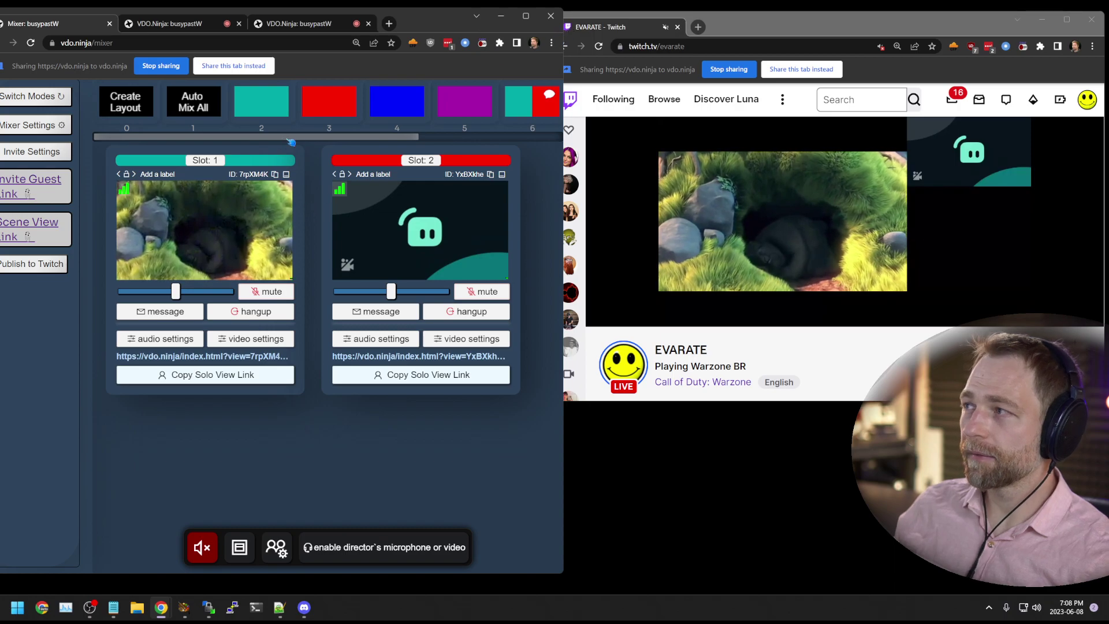
left_click(275, 102)
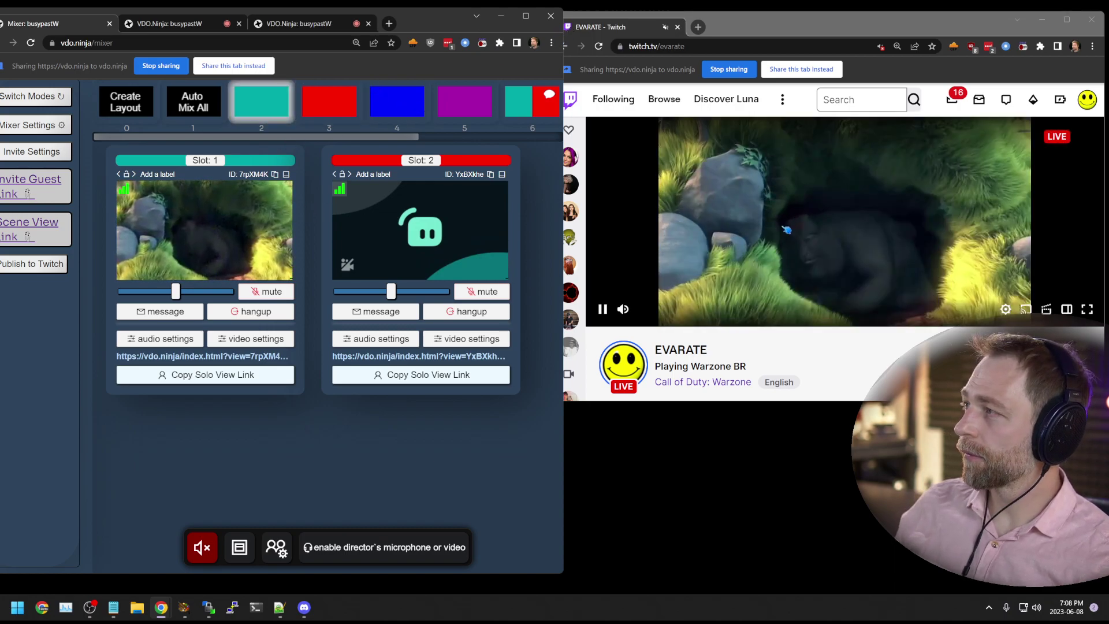
left_click(326, 101)
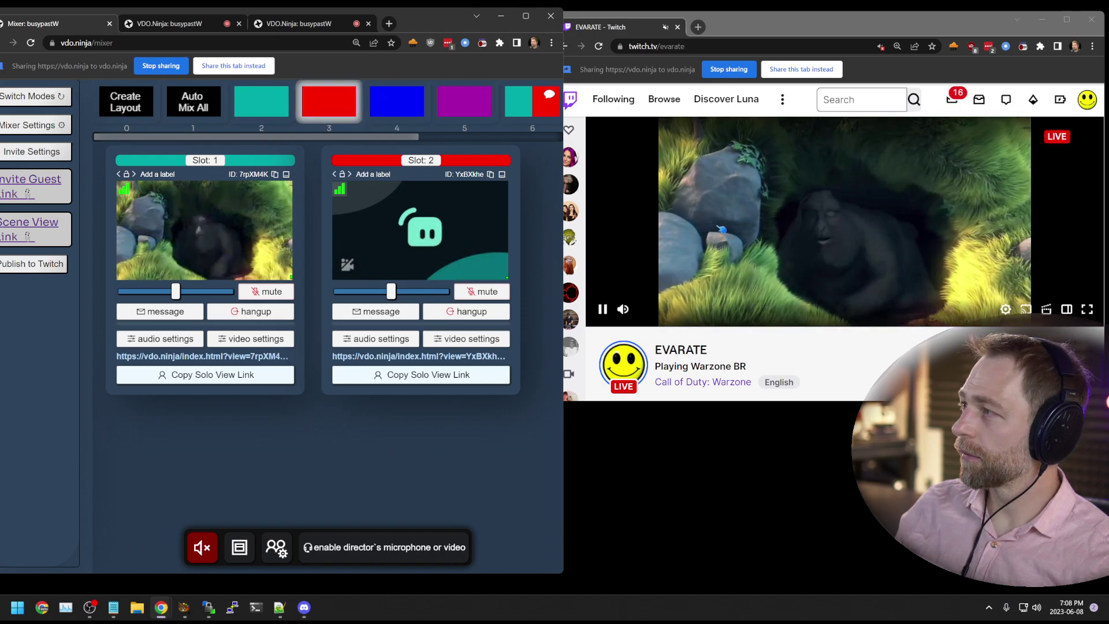
left_click(378, 98)
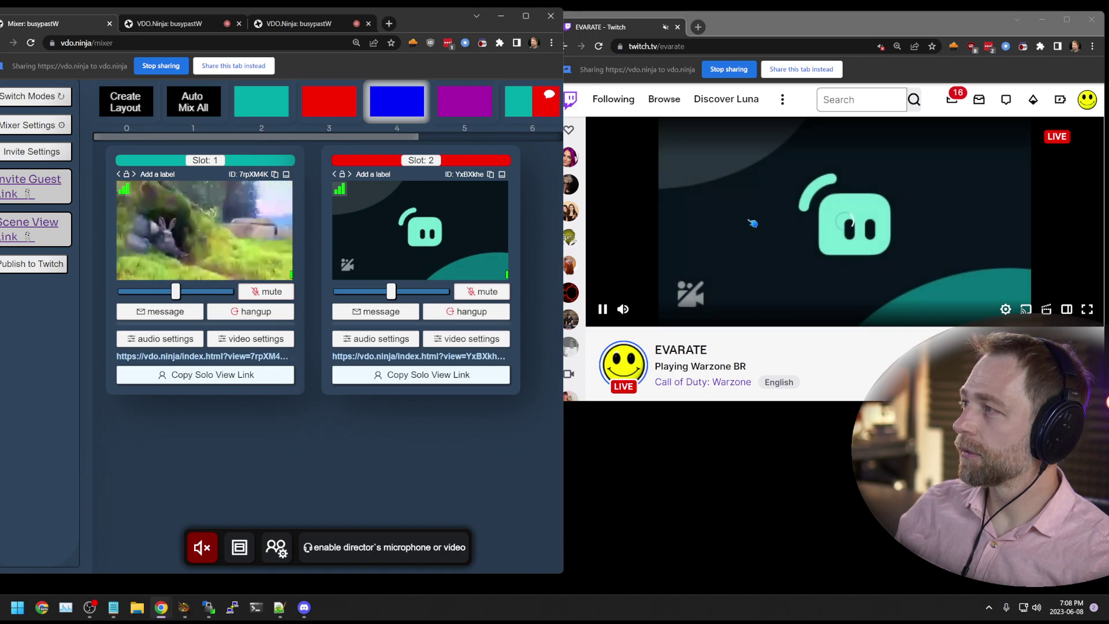
left_click(327, 112)
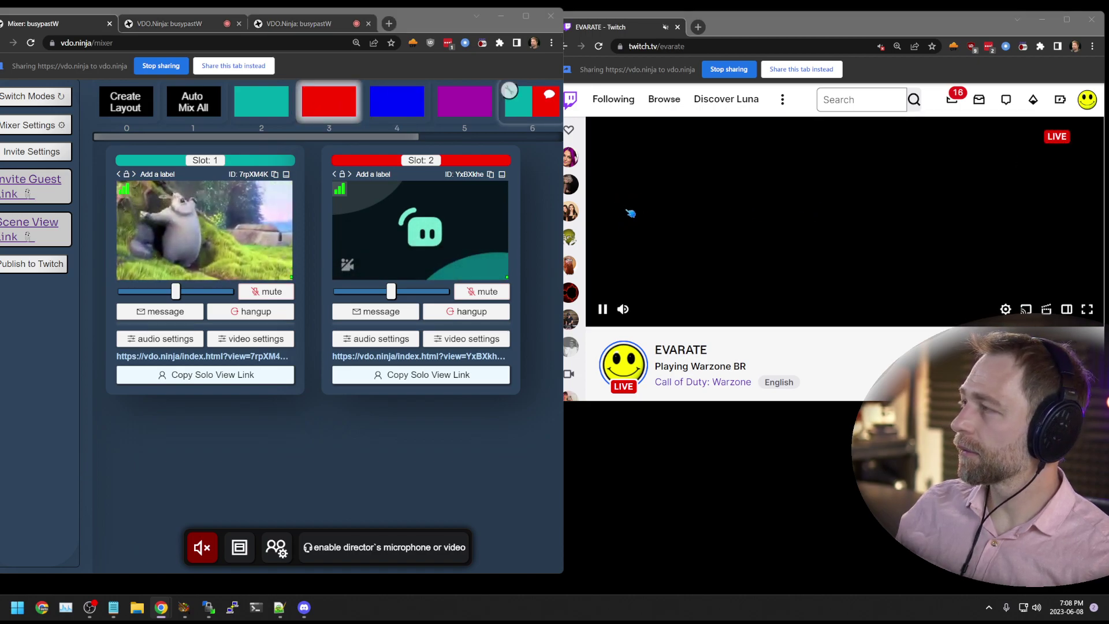
left_click(270, 109)
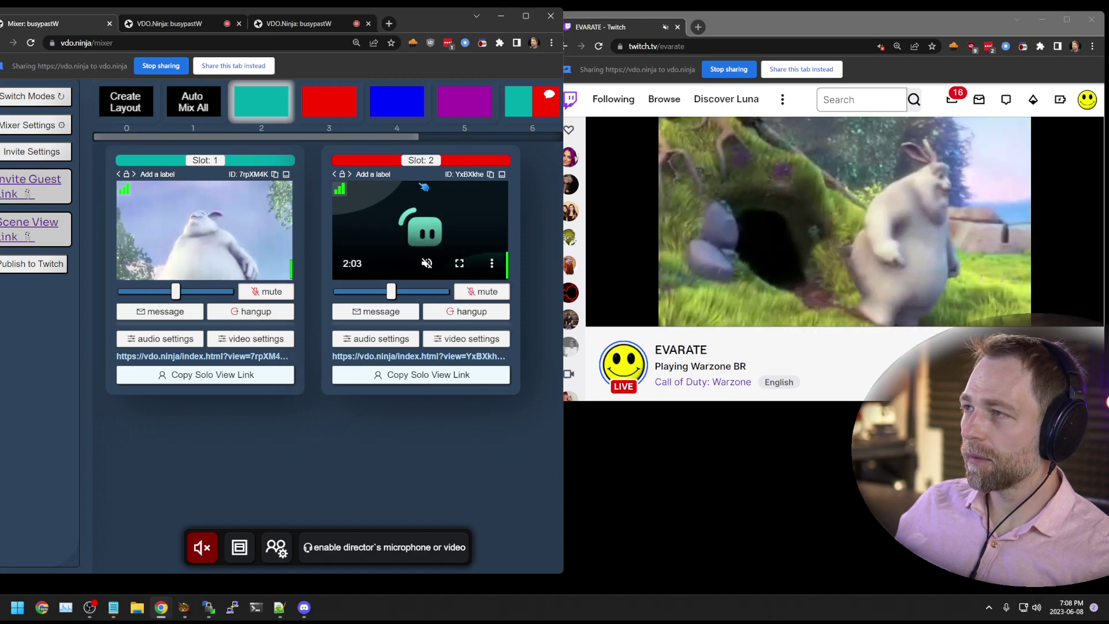
Try layouts 6, 7 and 6, finishing on layout 8 with both guests side by side
scroll(394, 131, "right", 2)
left_click(403, 103)
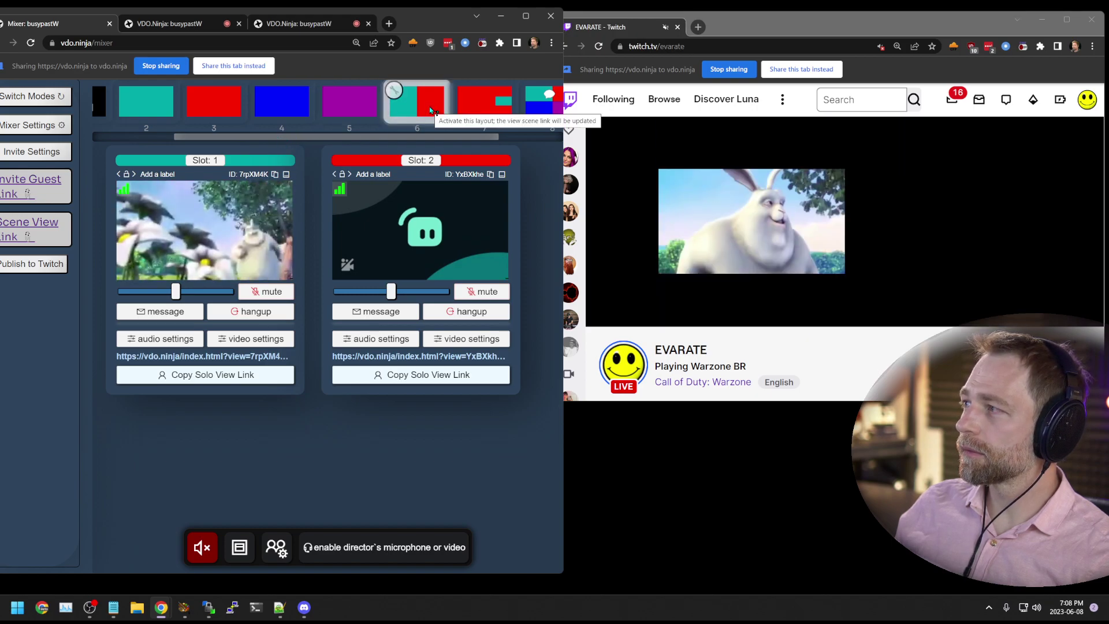
left_click_drag(349, 135, 412, 135)
left_click(394, 103)
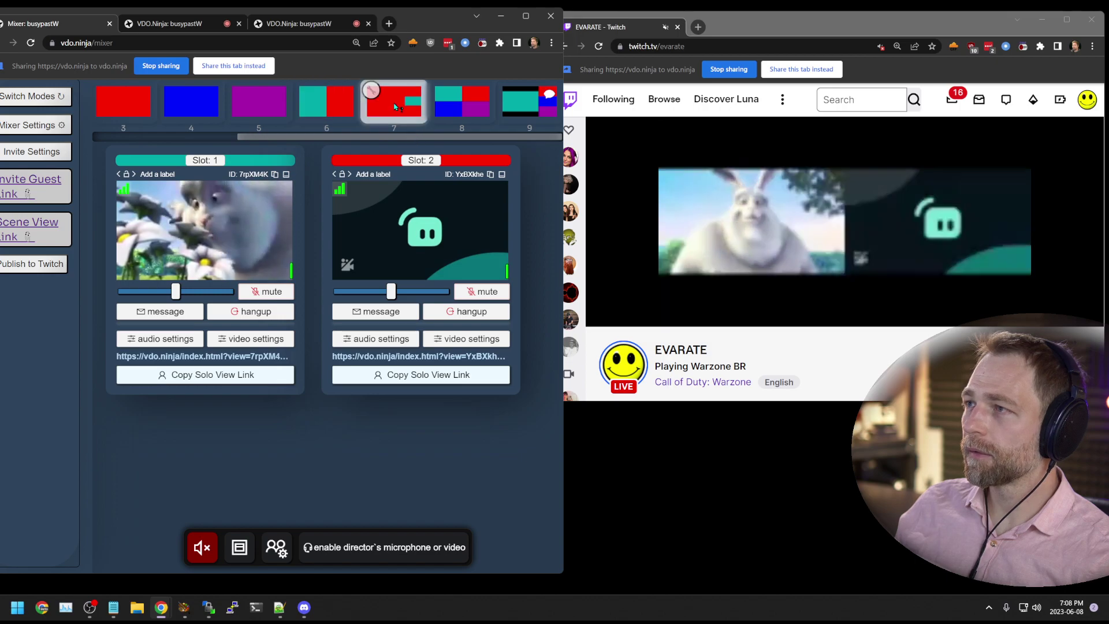
left_click(326, 103)
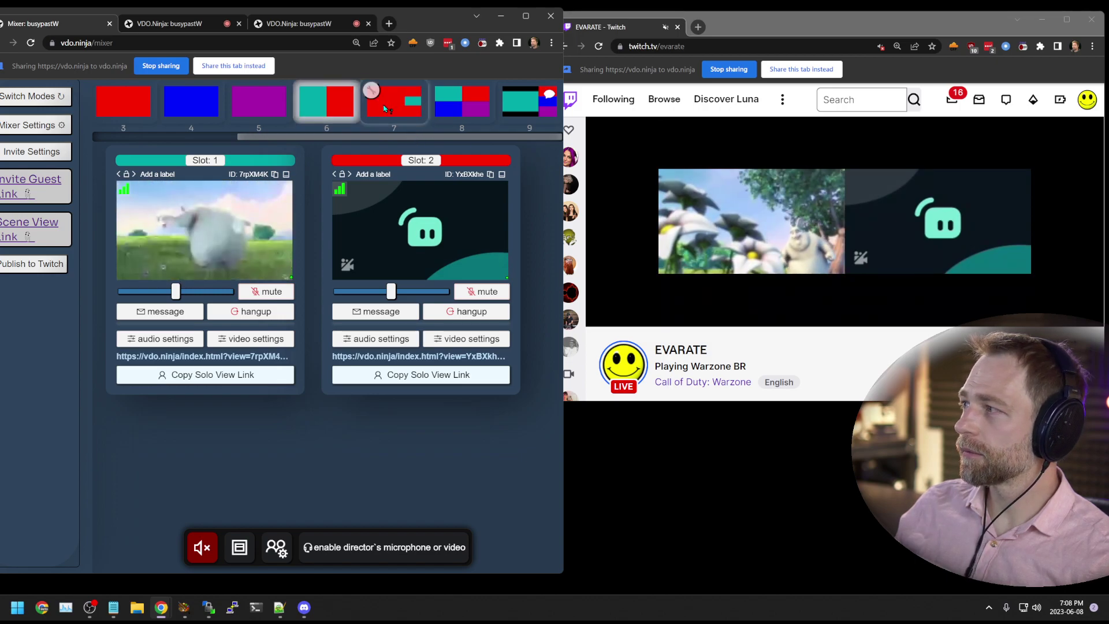
left_click(464, 114)
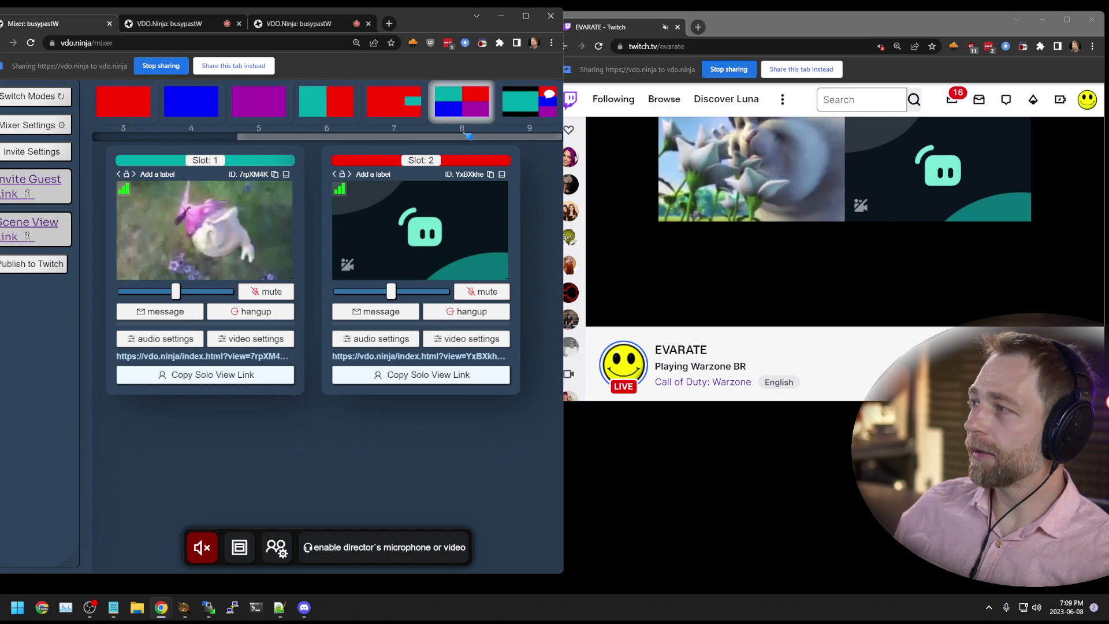
mouse_move(869, 252)
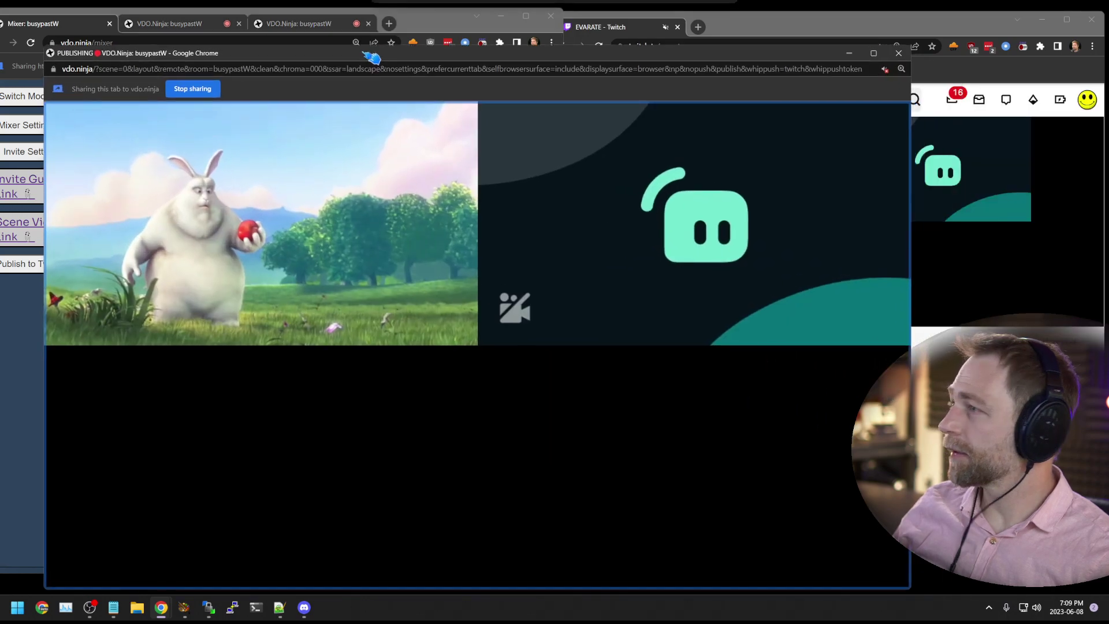
left_click_drag(371, 50, 431, 40)
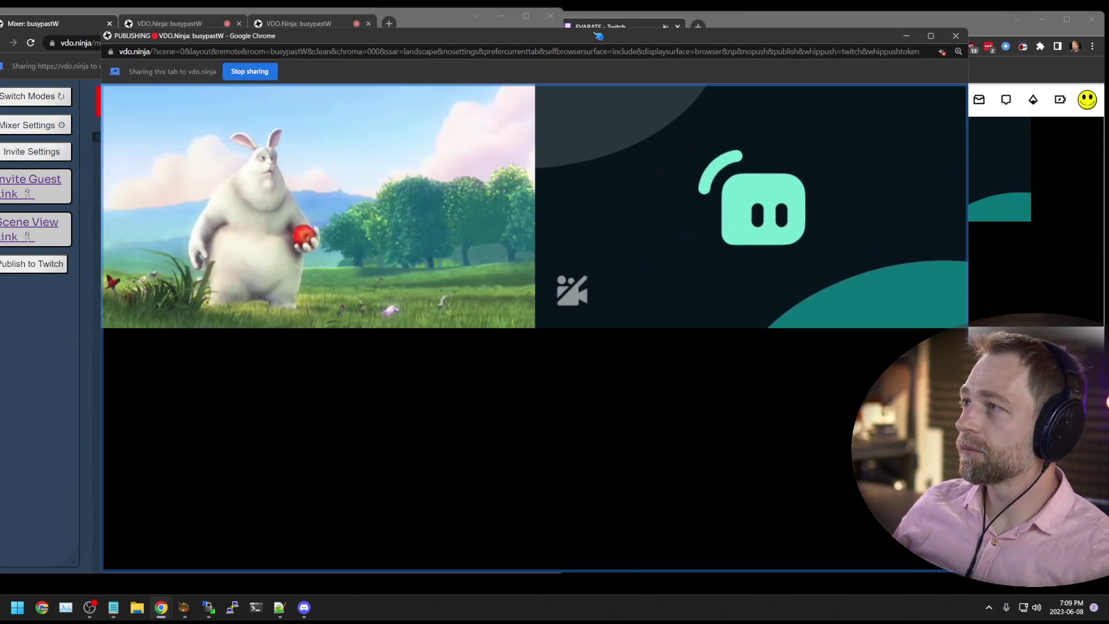
Minimize the publishing window and switch the live stream to mixer layout 7
key("super+Down")
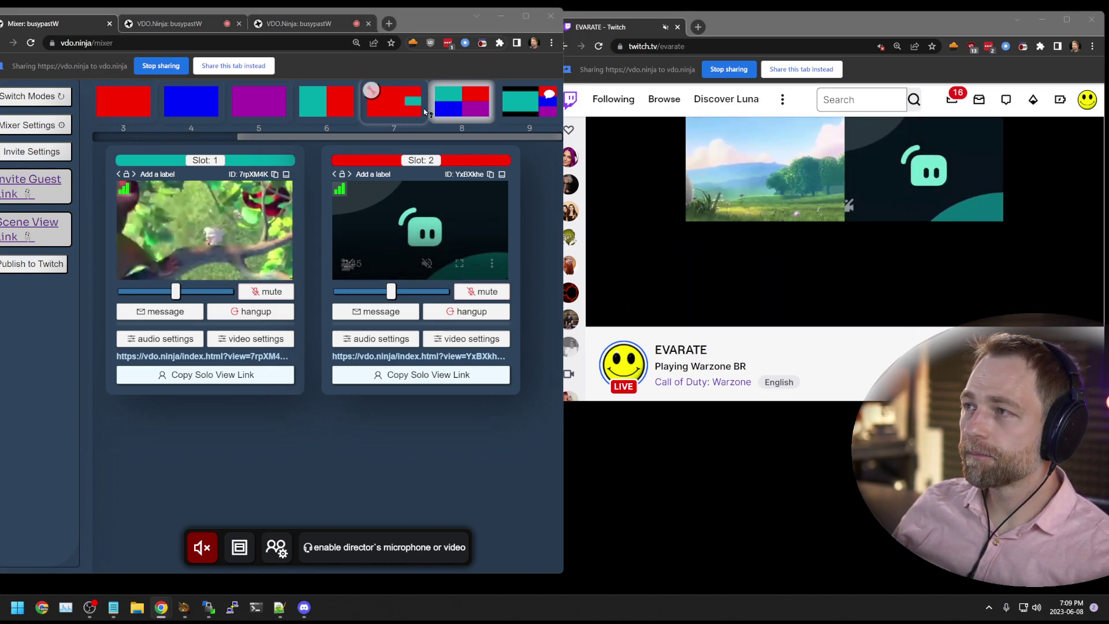
left_click(397, 104)
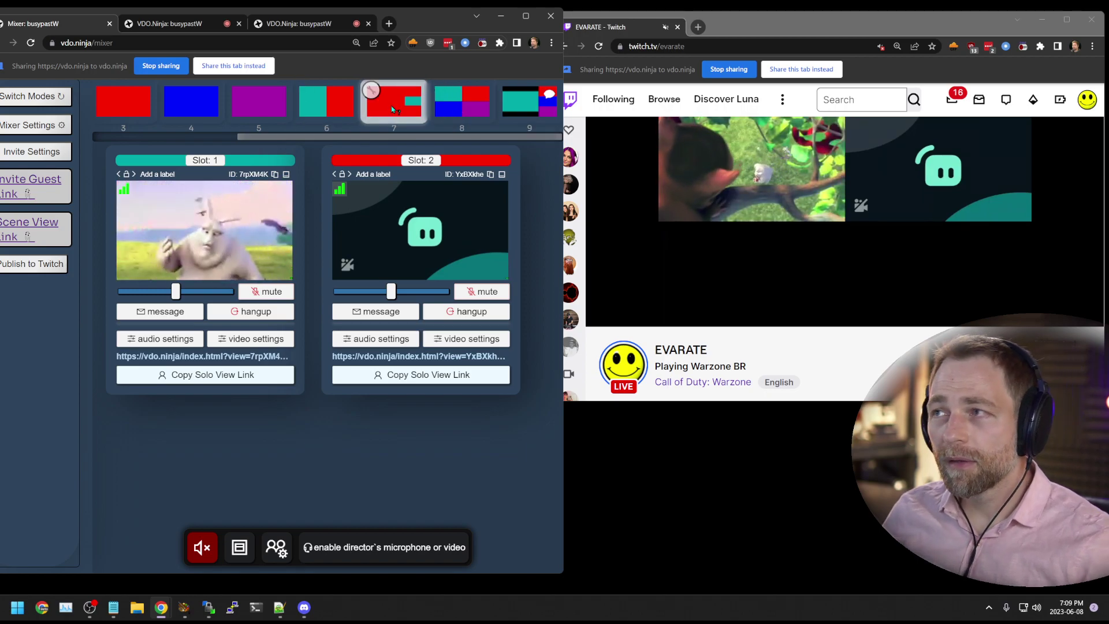
In layout 7's editor, move the red element top-left, resize it to 520x400, and push it behind teal
left_click(371, 91)
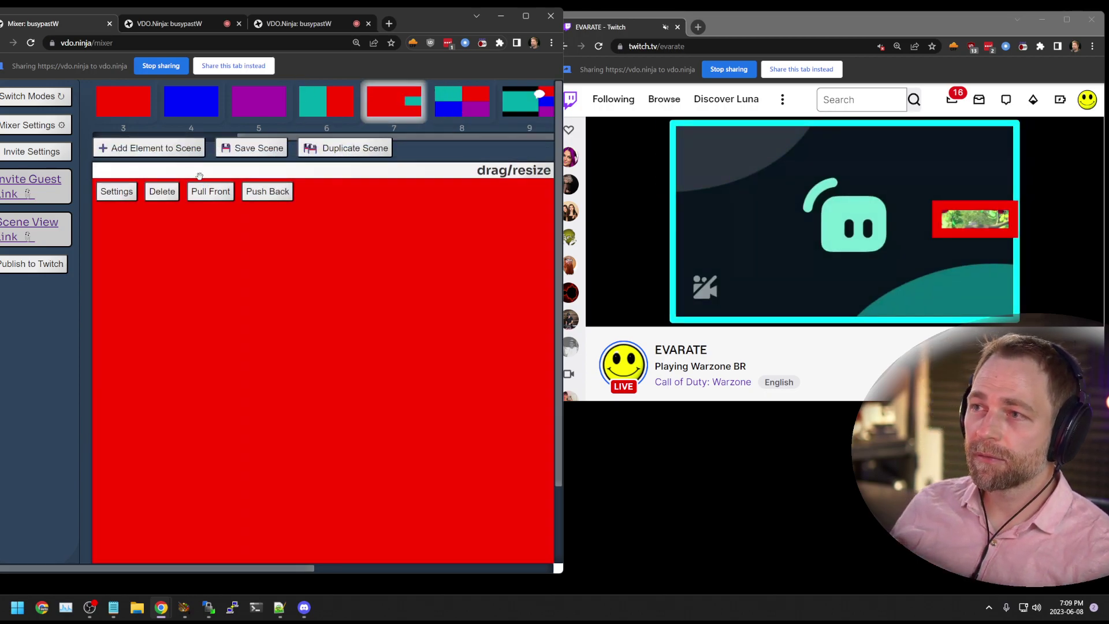
left_click_drag(198, 166, 183, 199)
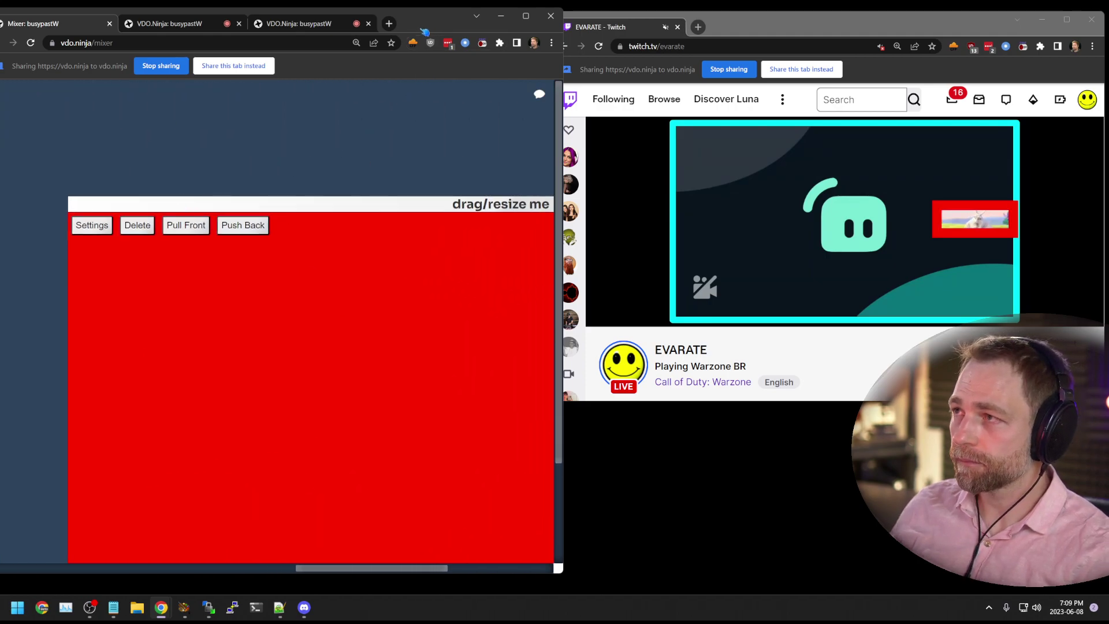
double_click(425, 30)
key("ctrl+minus")
key("ctrl+minus")
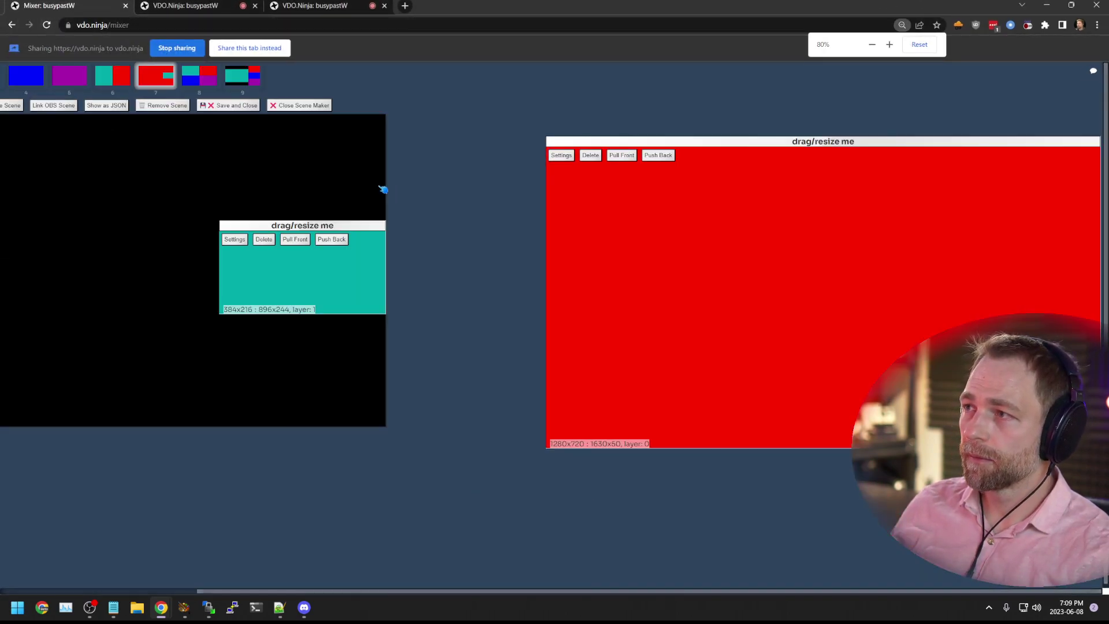
left_click_drag(622, 139, 165, 133)
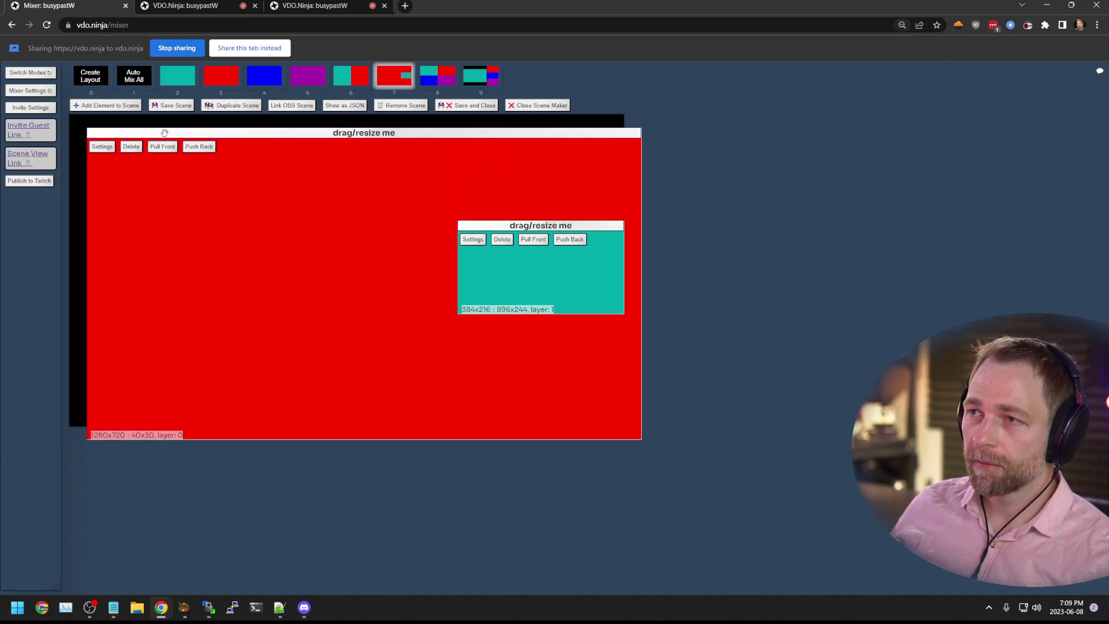
left_click_drag(639, 440, 597, 298)
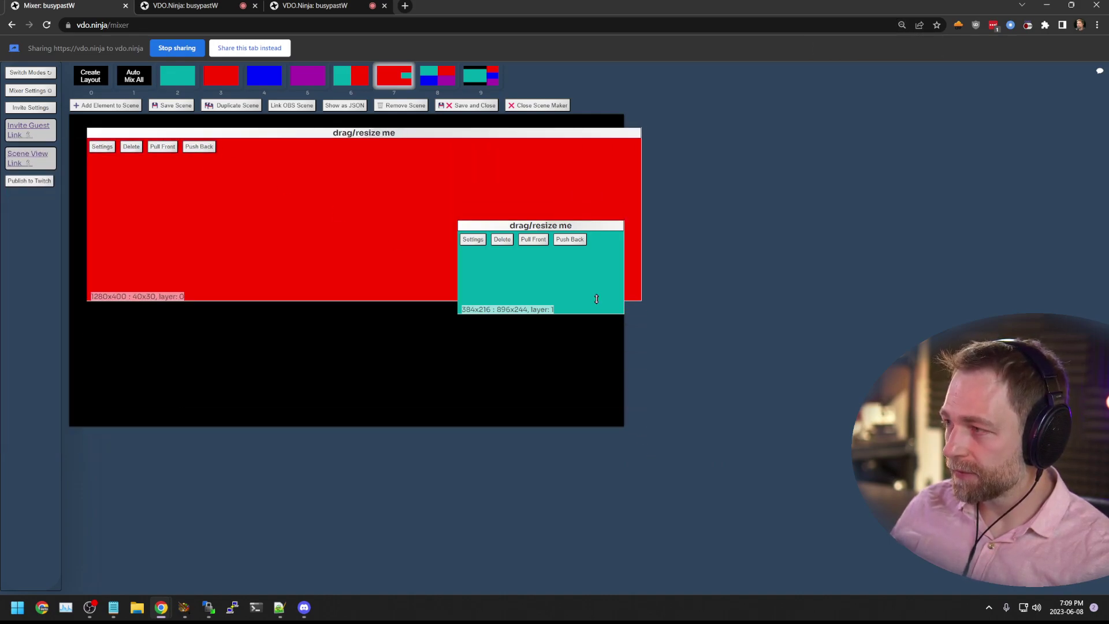
left_click_drag(643, 204, 313, 199)
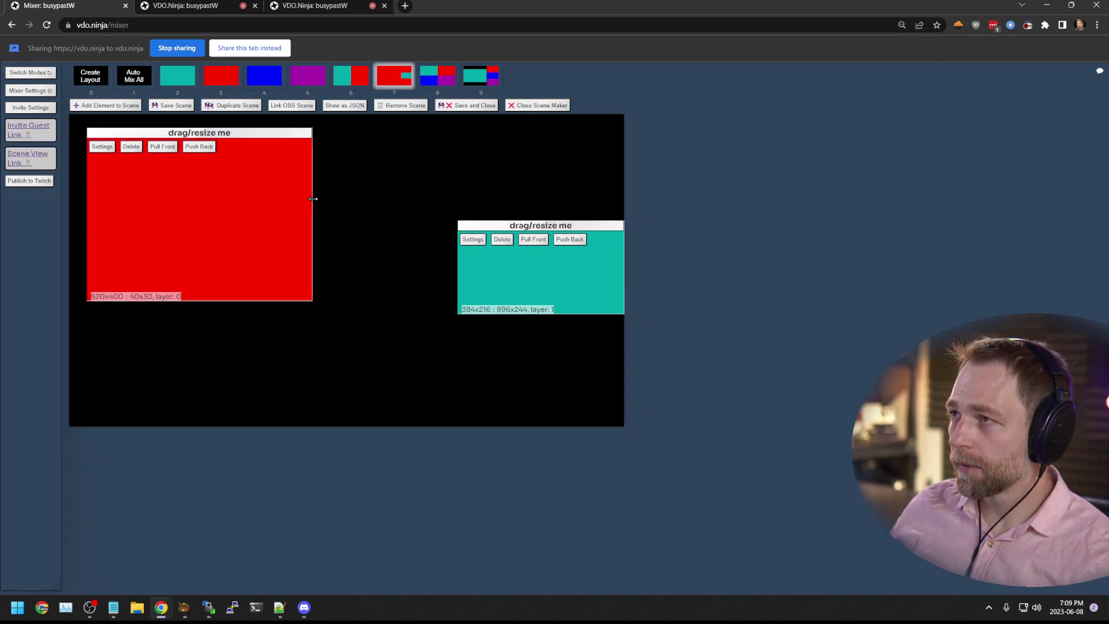
left_click(189, 146)
Save and air the edited layout 7, verify it on the Twitch stream, then reopen and close its editor
left_click(465, 105)
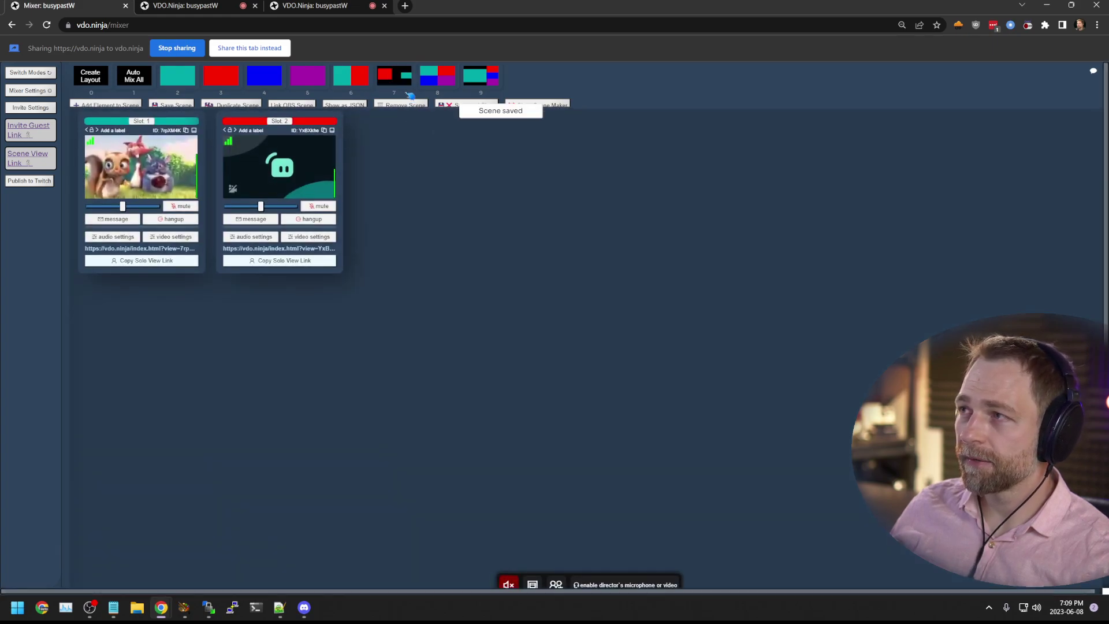
left_click(393, 81)
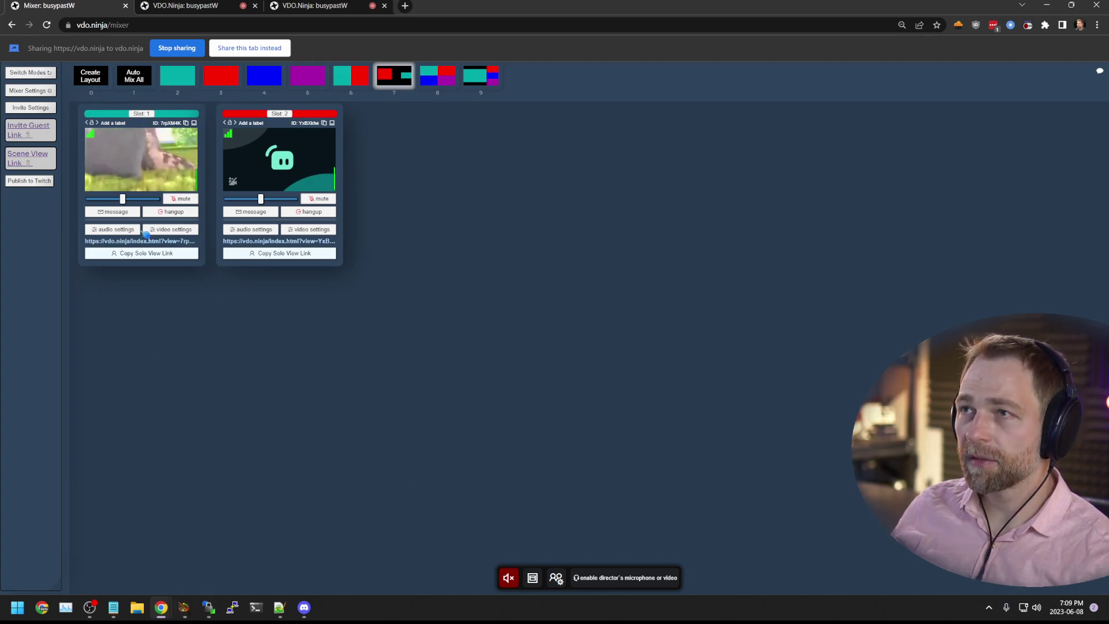
mouse_move(161, 607)
left_click(180, 558)
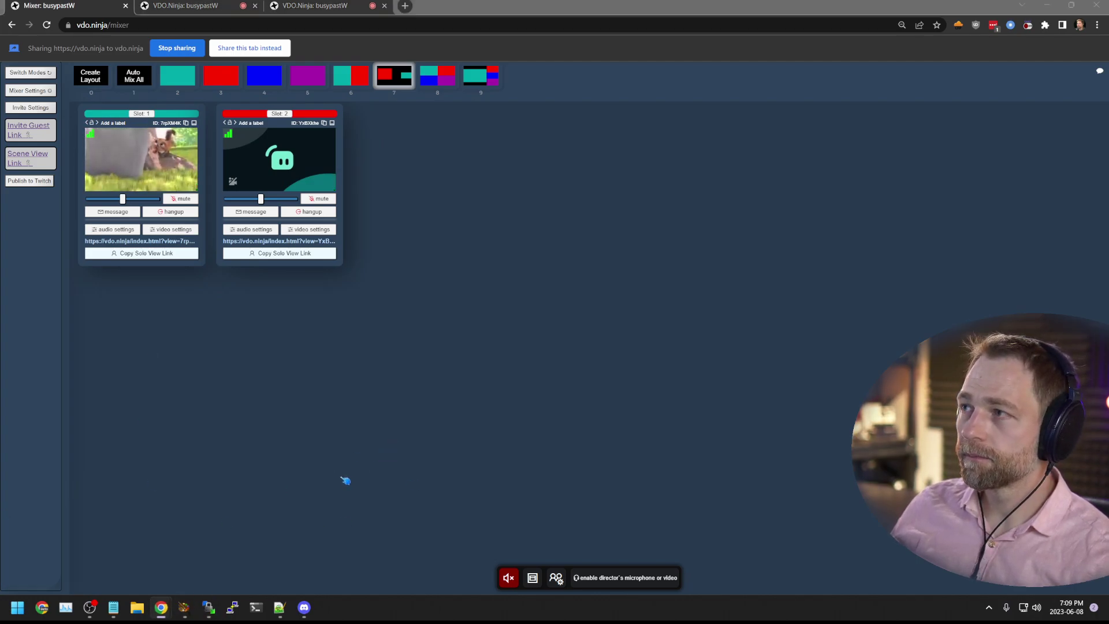
left_click(292, 569)
left_click_drag(773, 34, 624, 107)
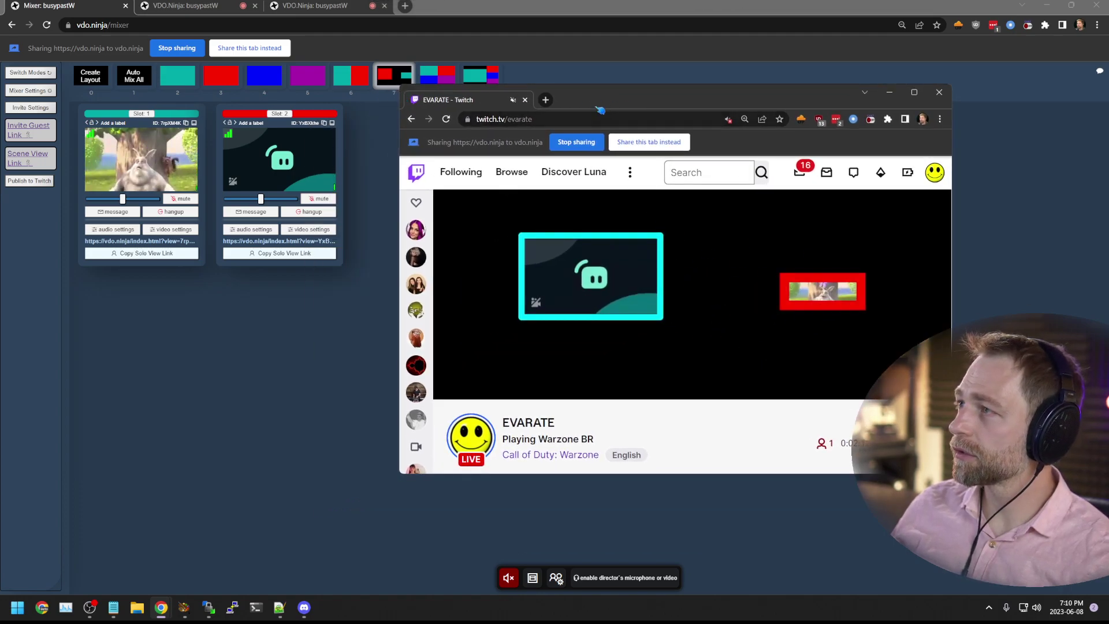
key("alt+Tab")
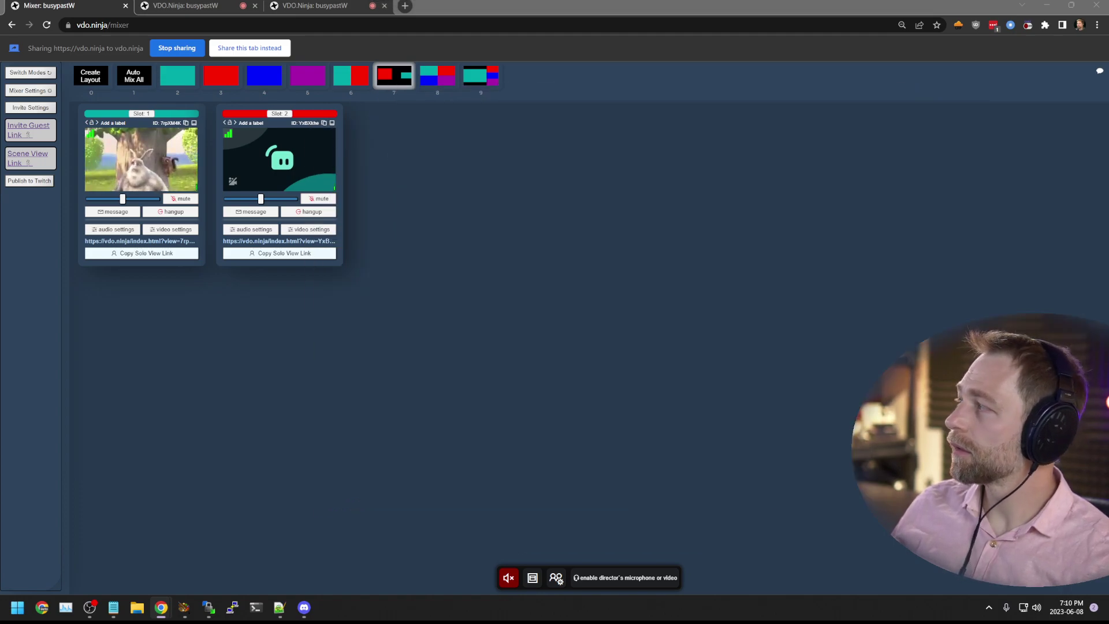
left_click(379, 68)
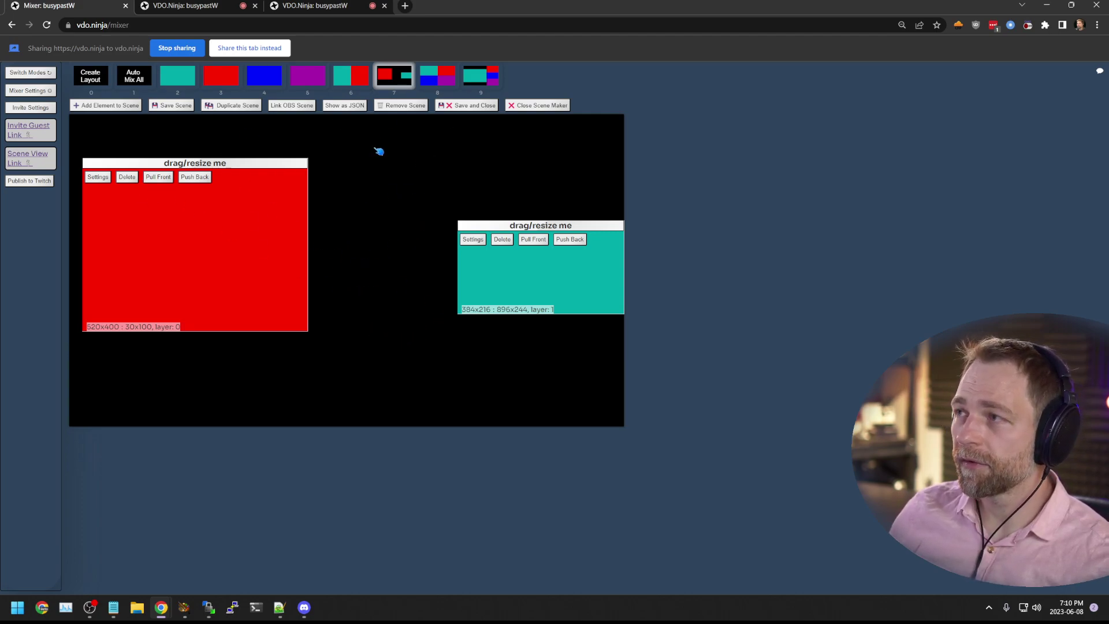
left_click(456, 105)
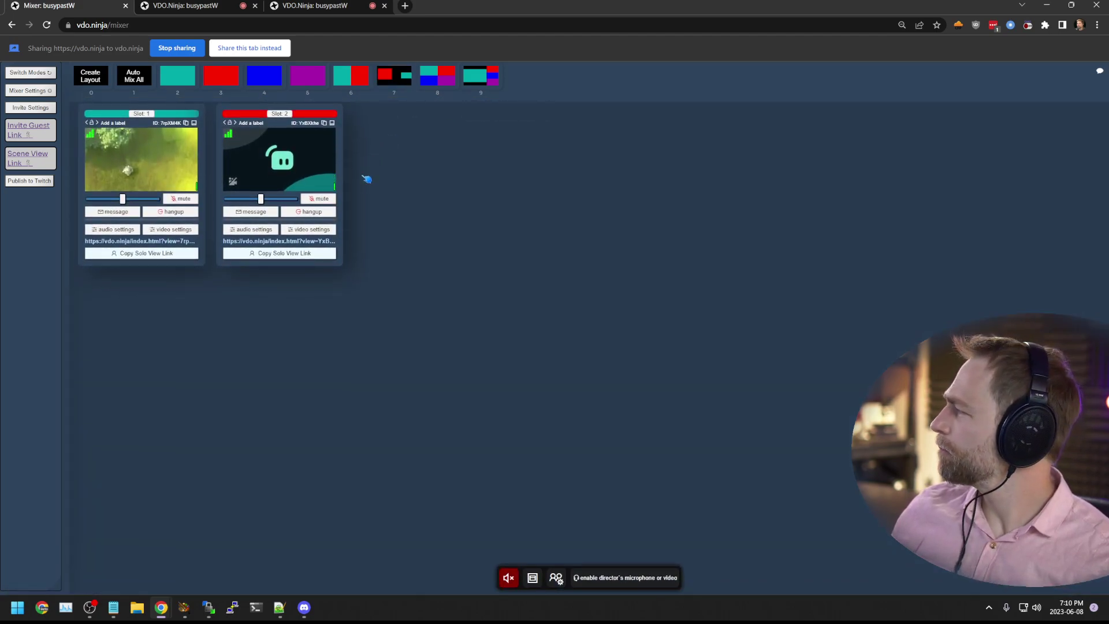